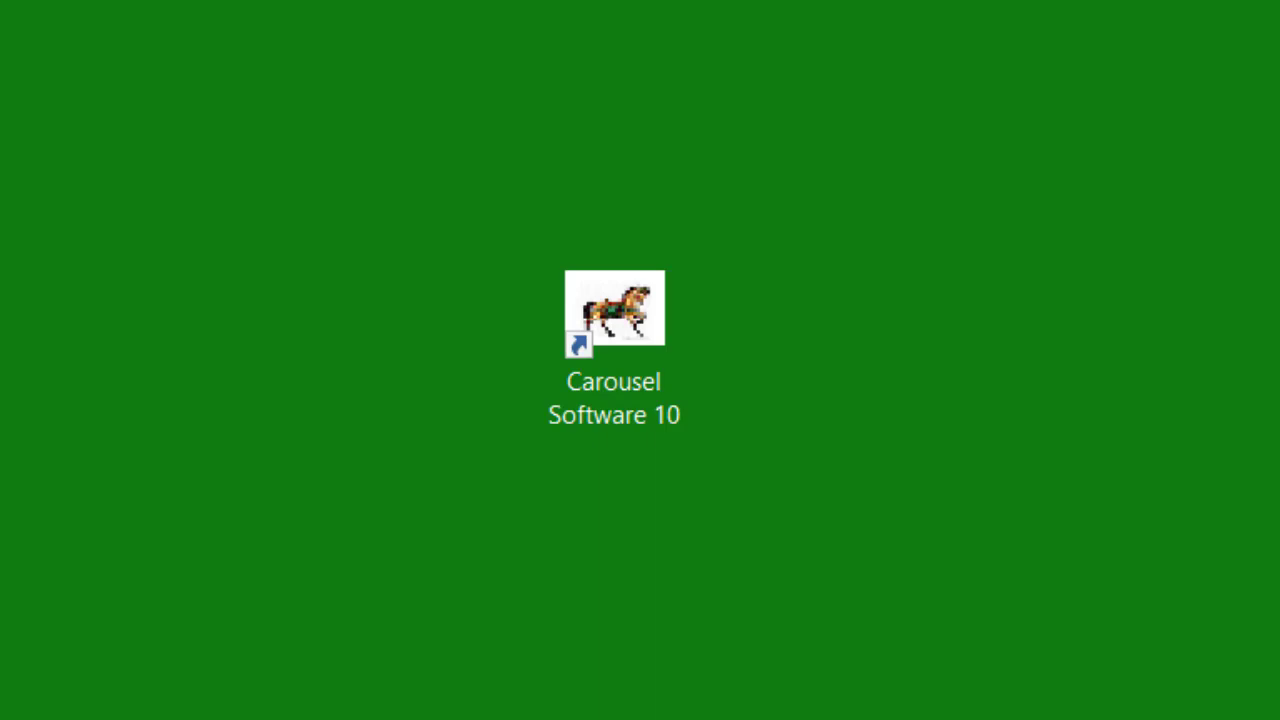
Launch Carousel Software 10 from its desktop shortcut
double_click(603, 351)
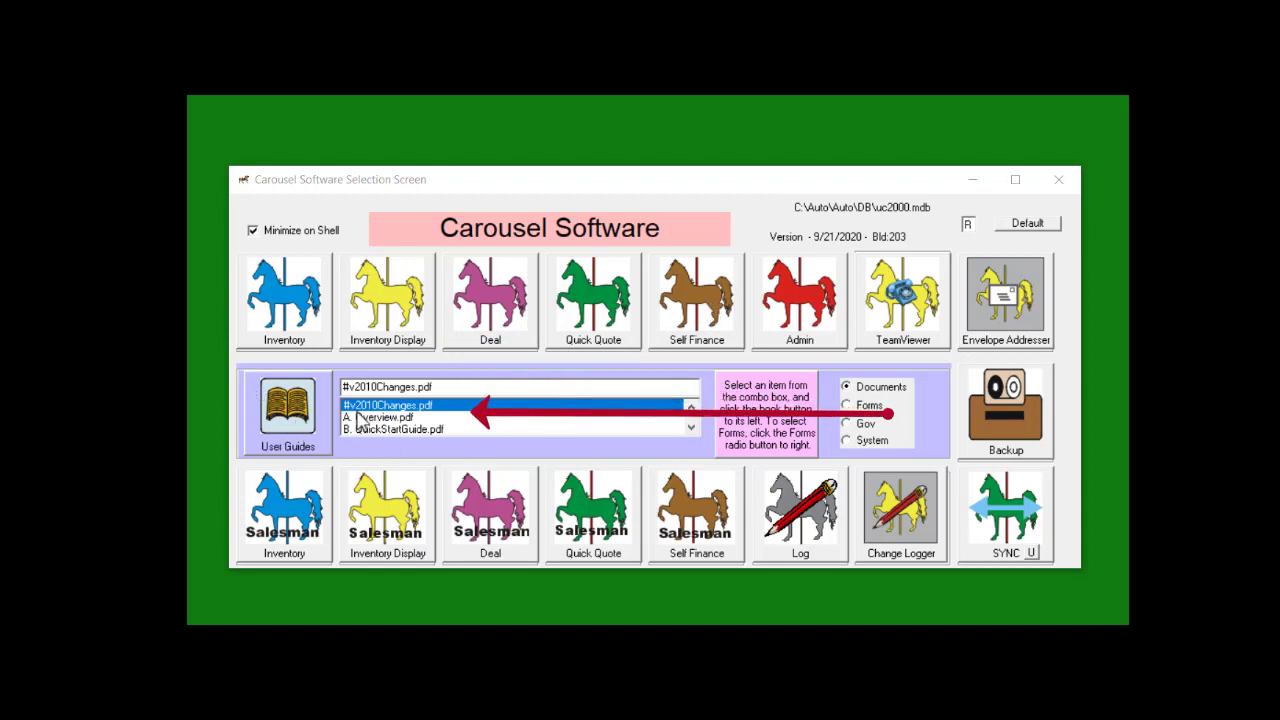
Scroll the documentation list, choose DealCourse.pdf and display that user guide
click(691, 428)
click(691, 428)
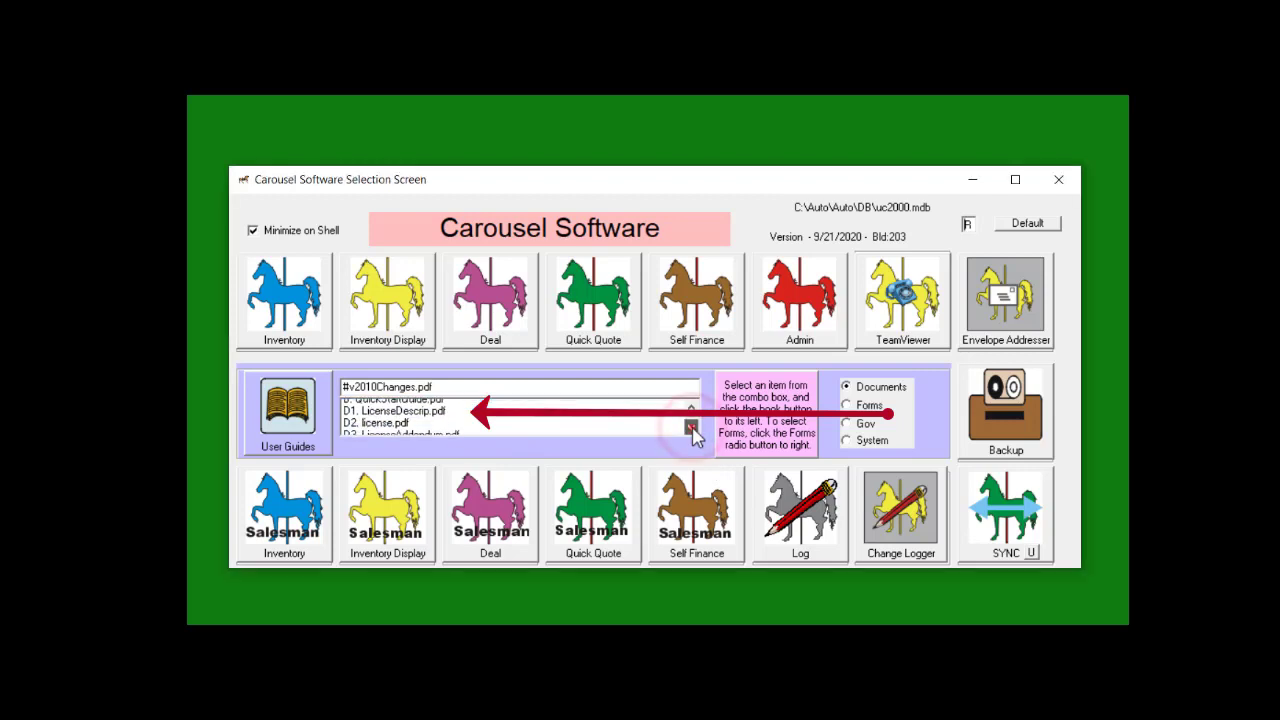
click(691, 428)
click(691, 428)
click(691, 428)
click(691, 428)
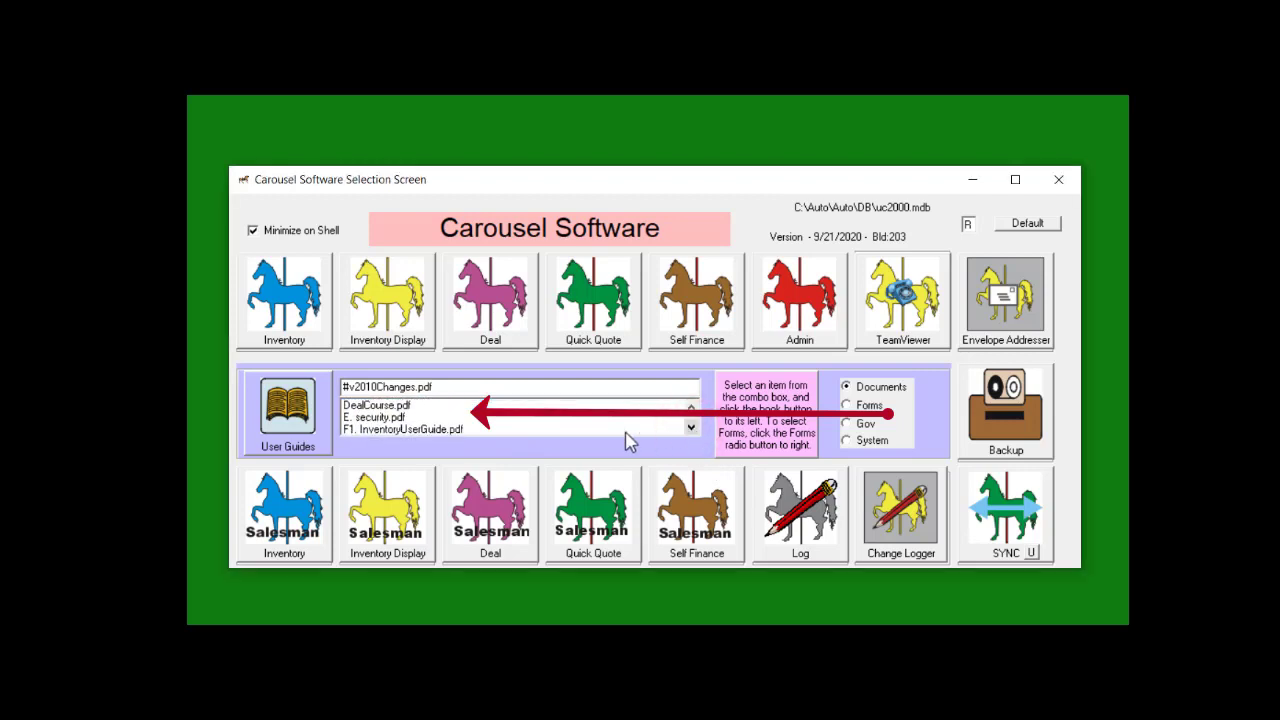
click(386, 405)
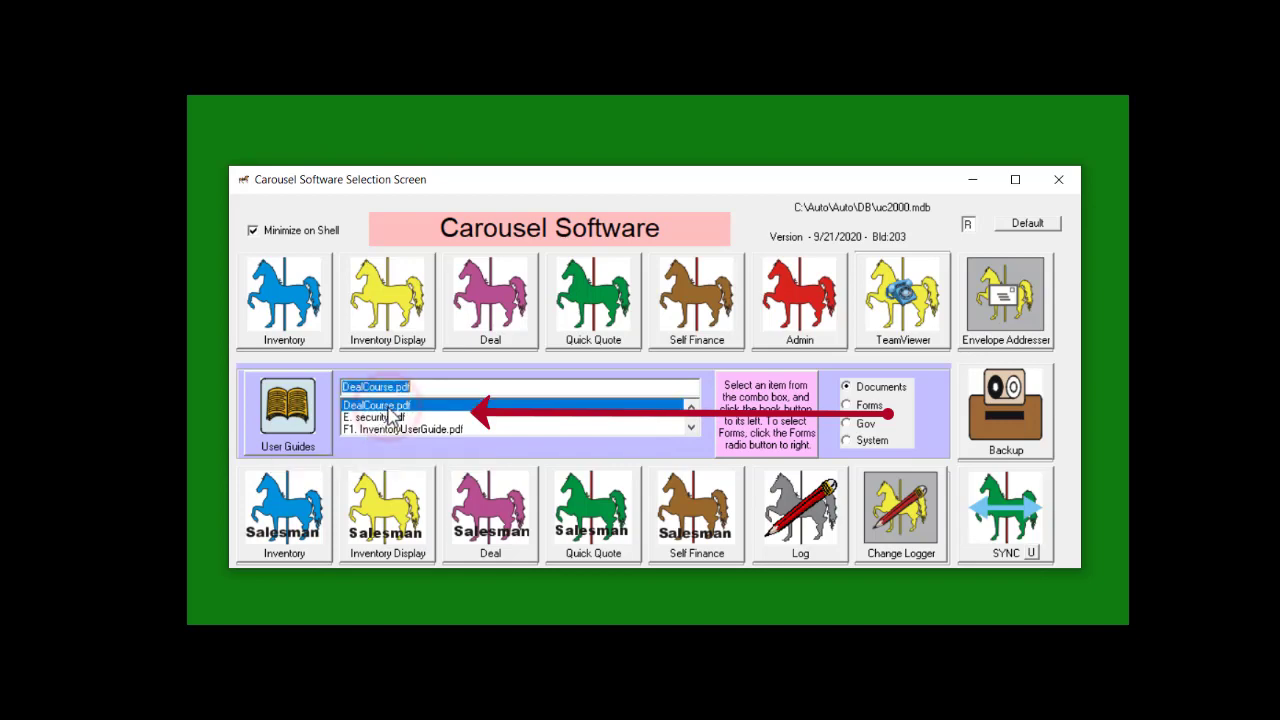
click(295, 425)
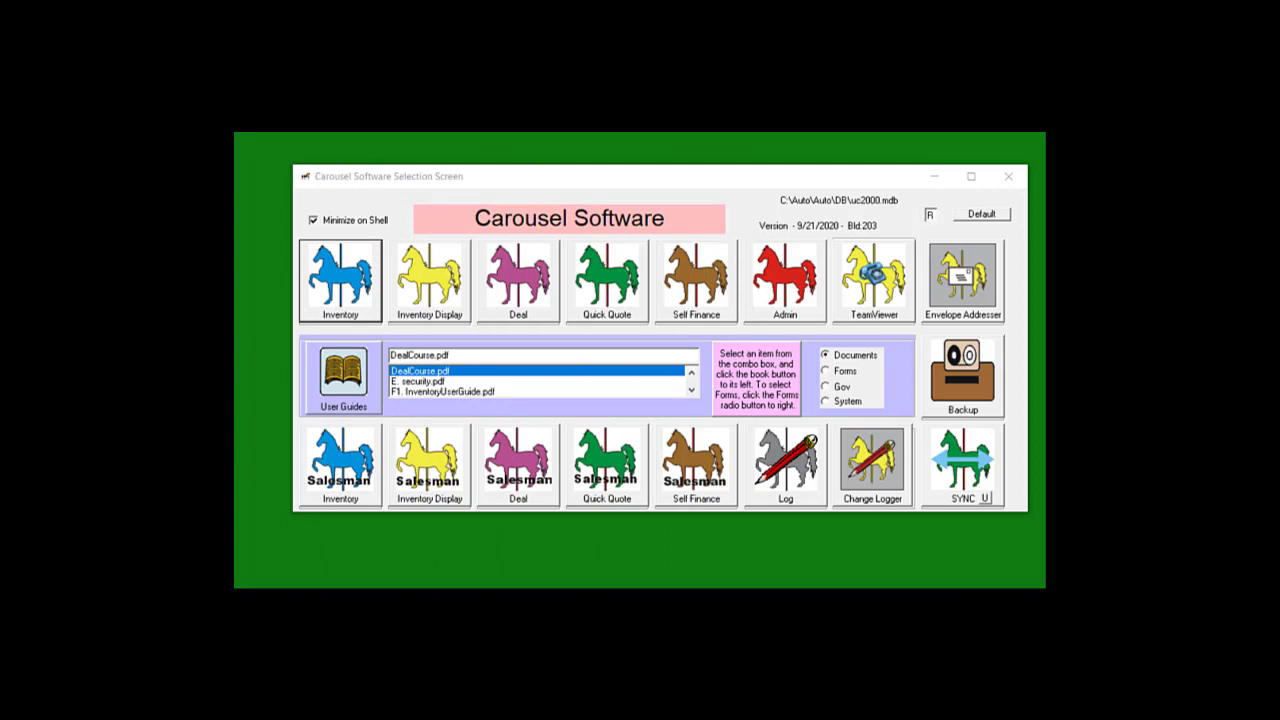
Open the Vehicle Inventory Screens for D&C Cars from the Selection Screen
click(344, 289)
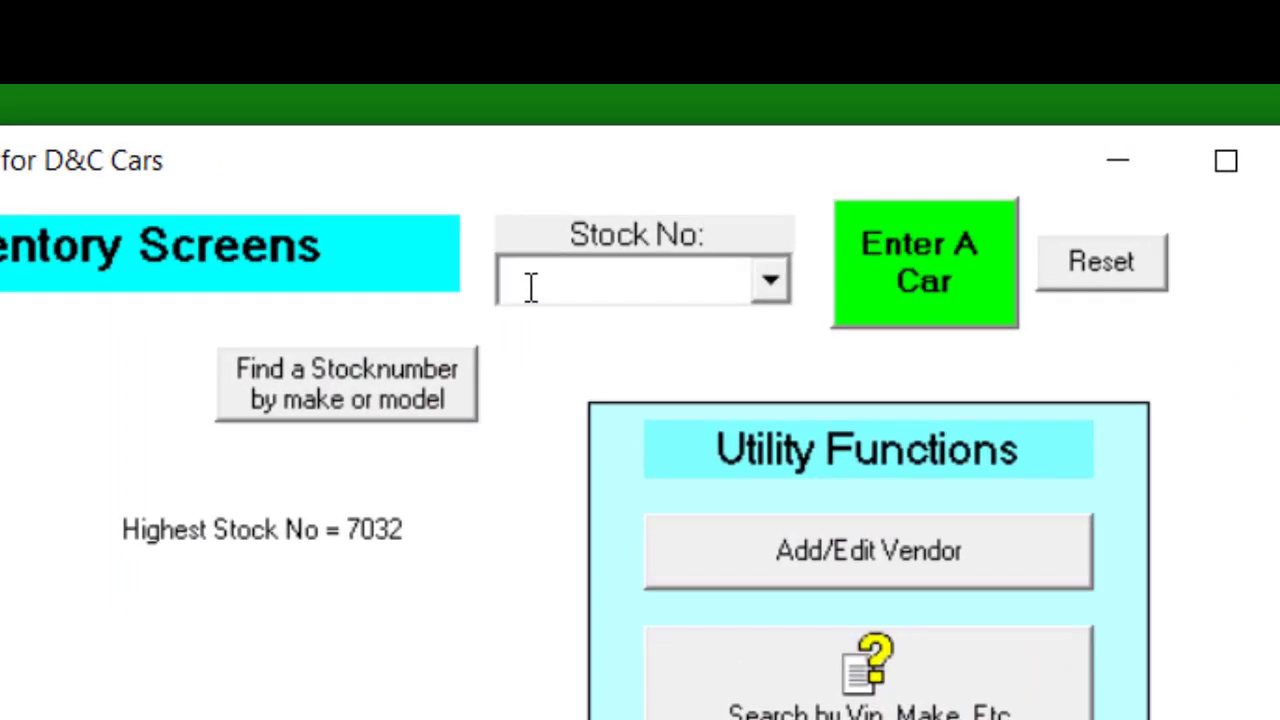
Start a new record for stock 7033 as a Dodge Charger 4DR
click(531, 287)
text(7033)
key(Return)
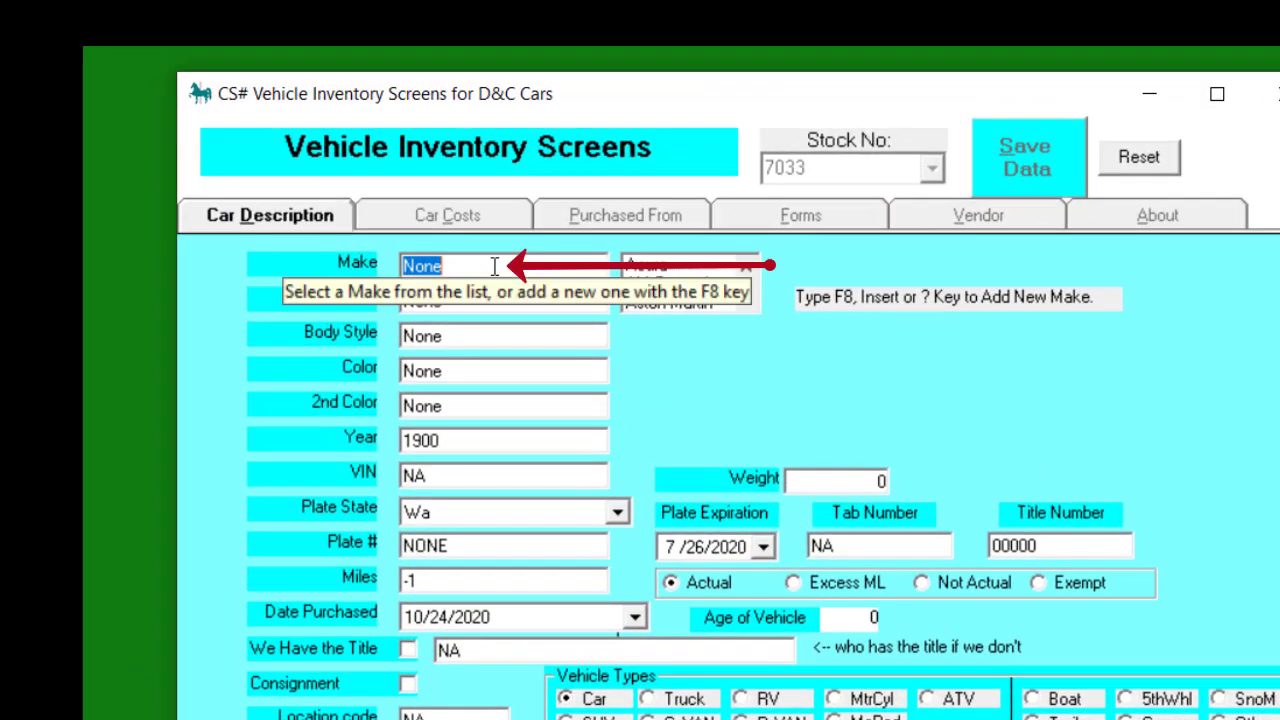
text(d)
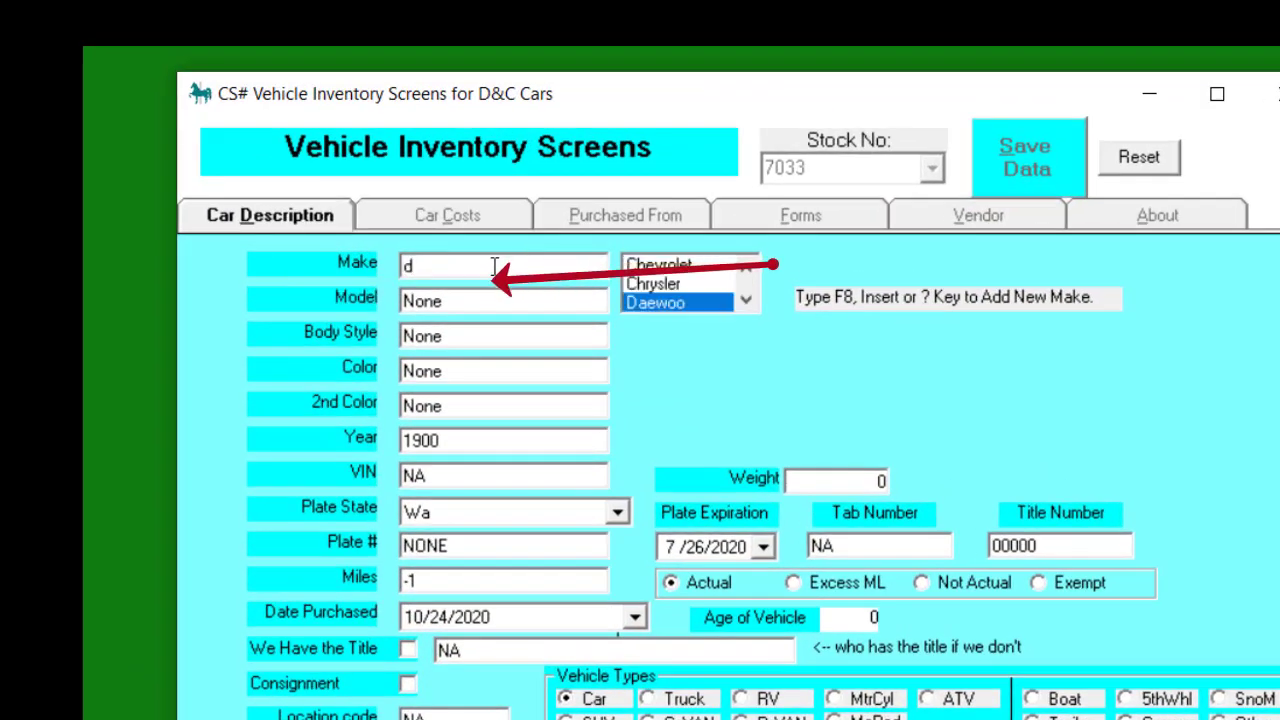
key(Tab)
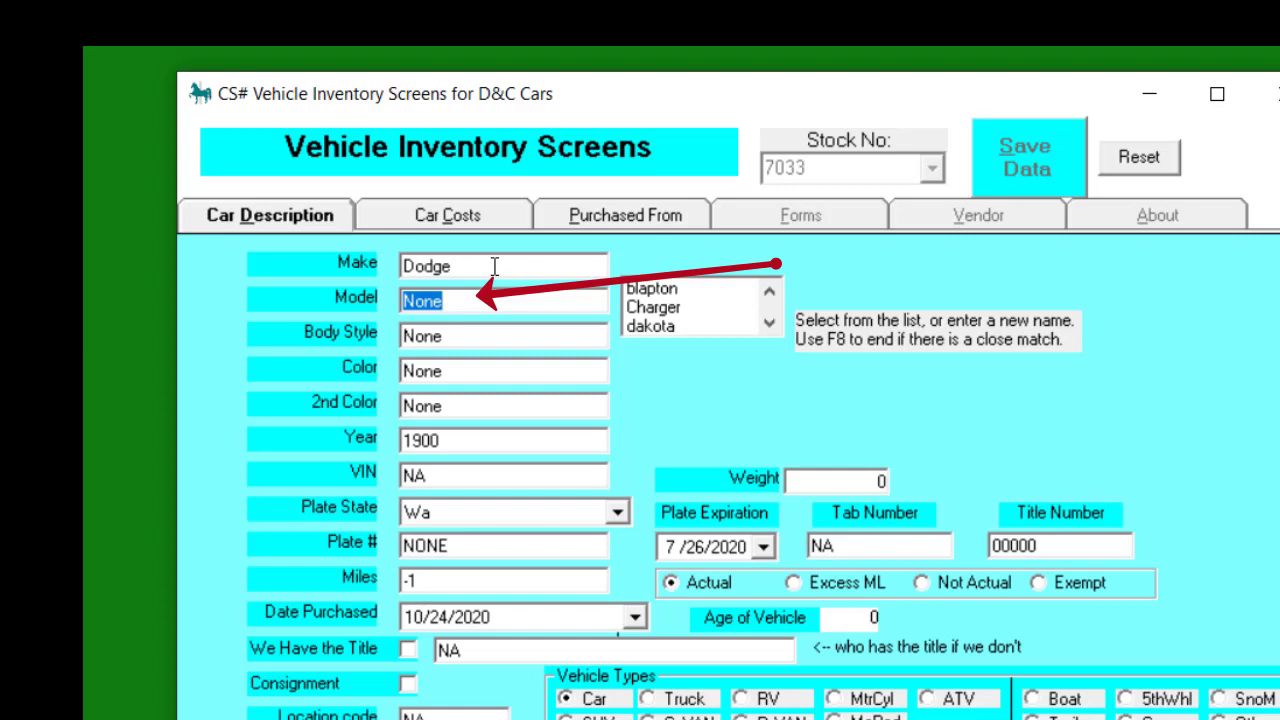
text(ch)
key(Tab)
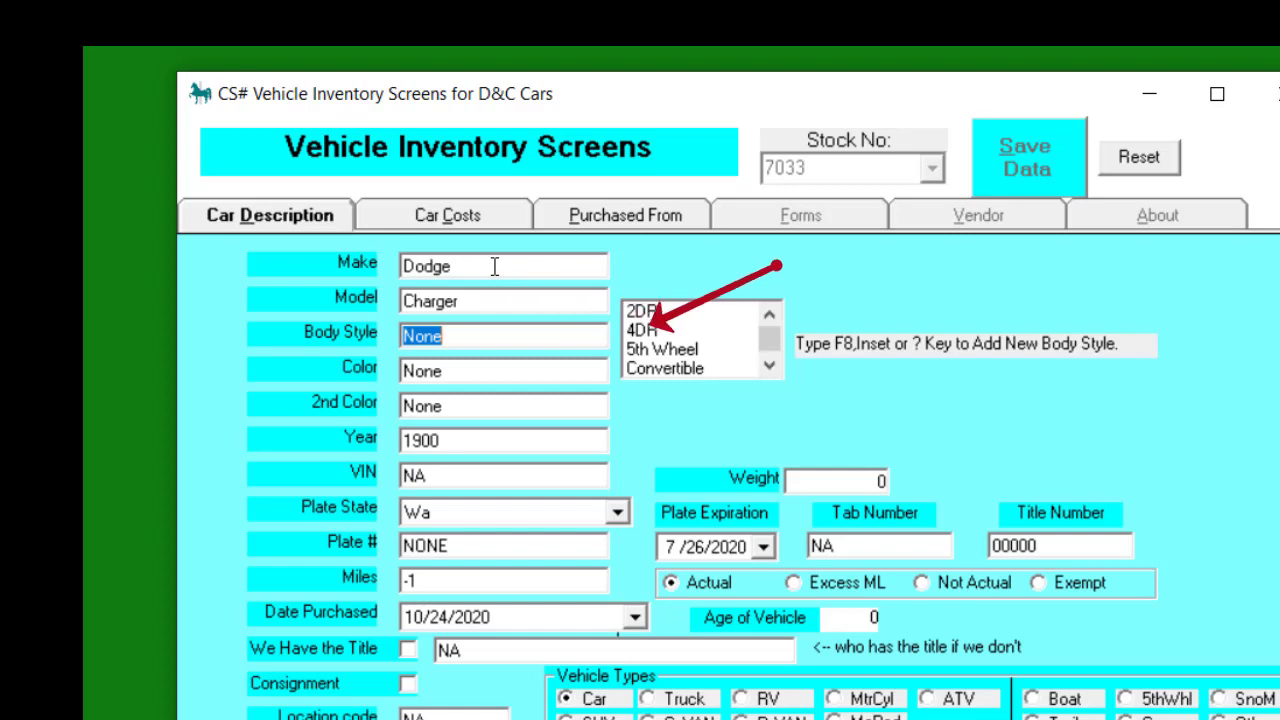
text(4)
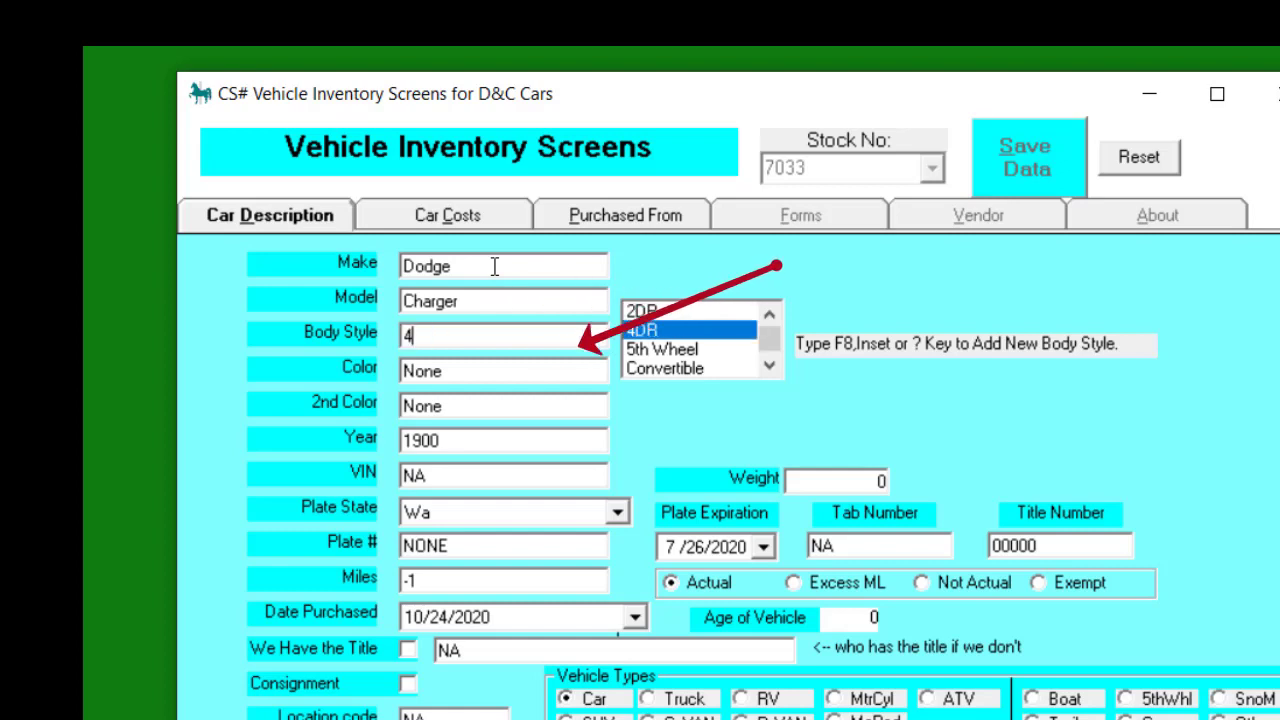
key(Tab)
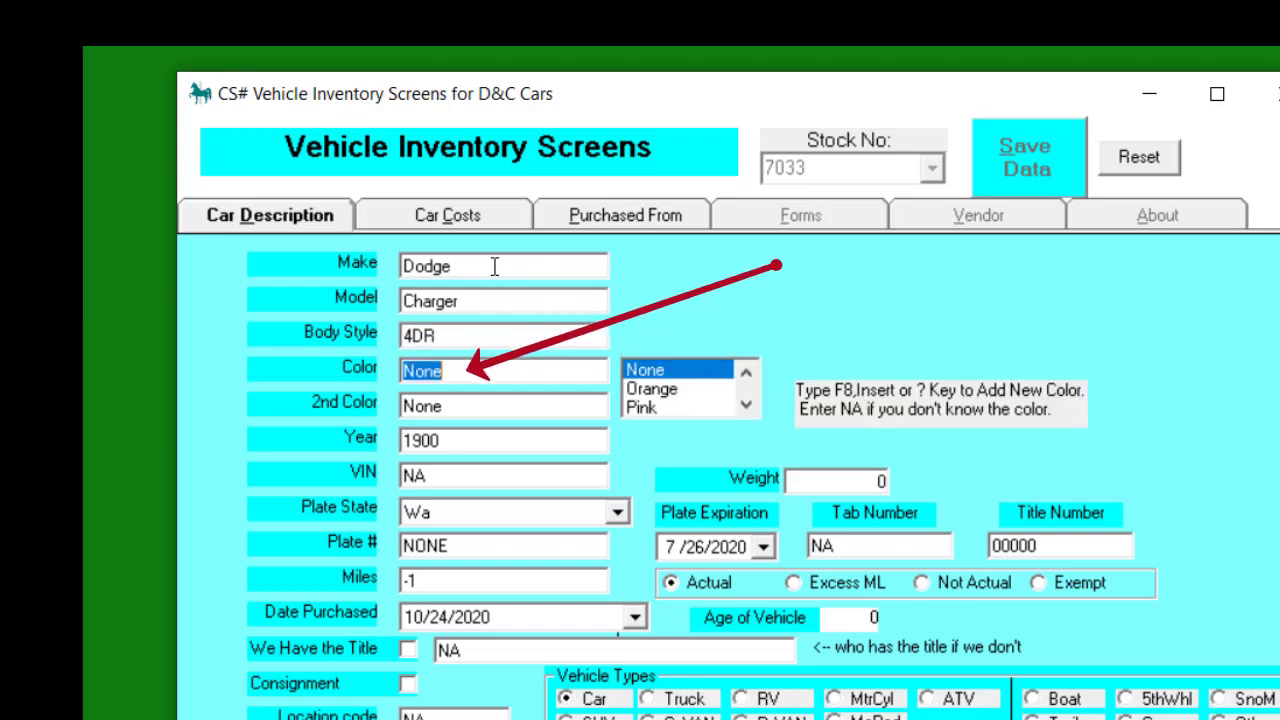
Set colour Red with no second colour, year 2012, and paste the VIN
text(r)
key(Tab)
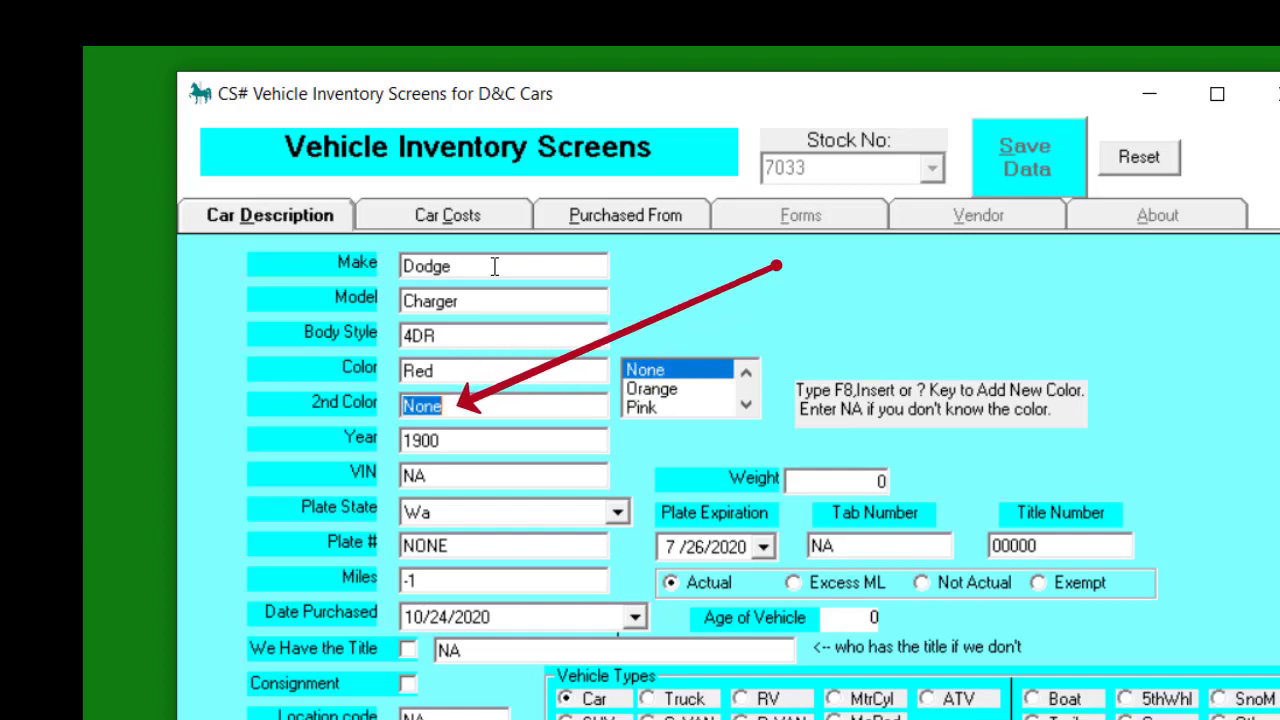
key(Tab)
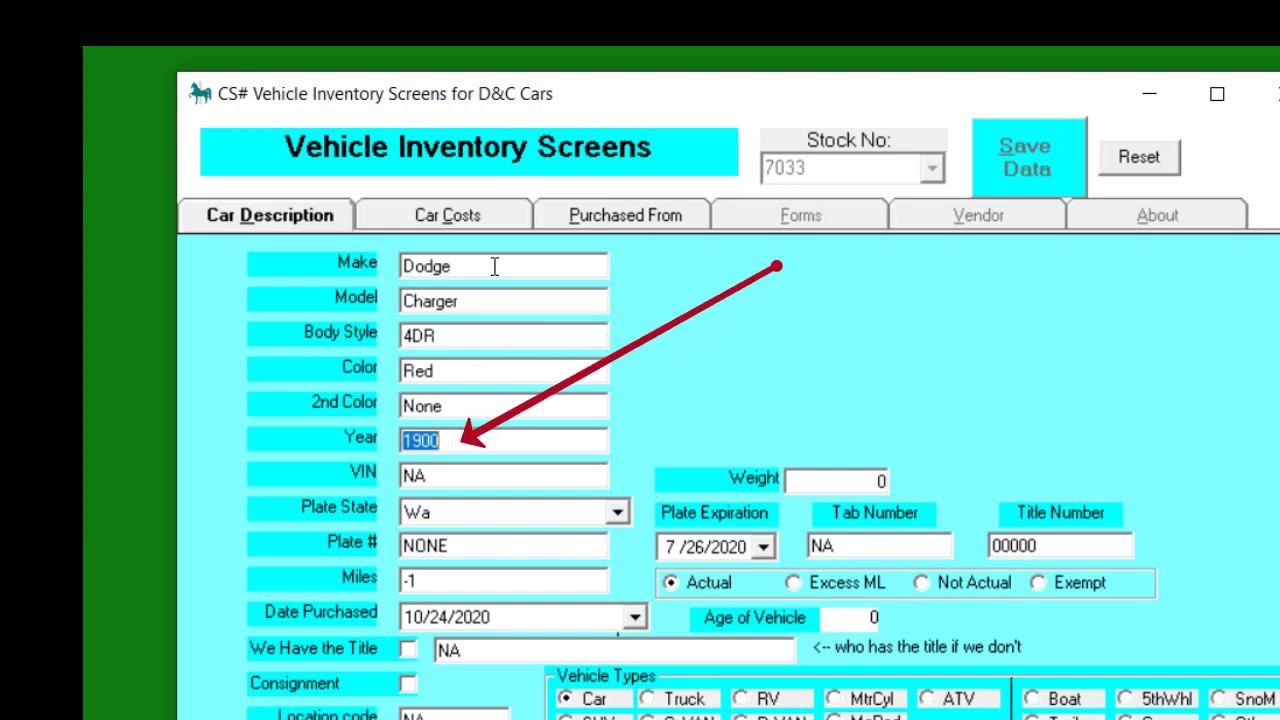
text(2012)
key(Tab)
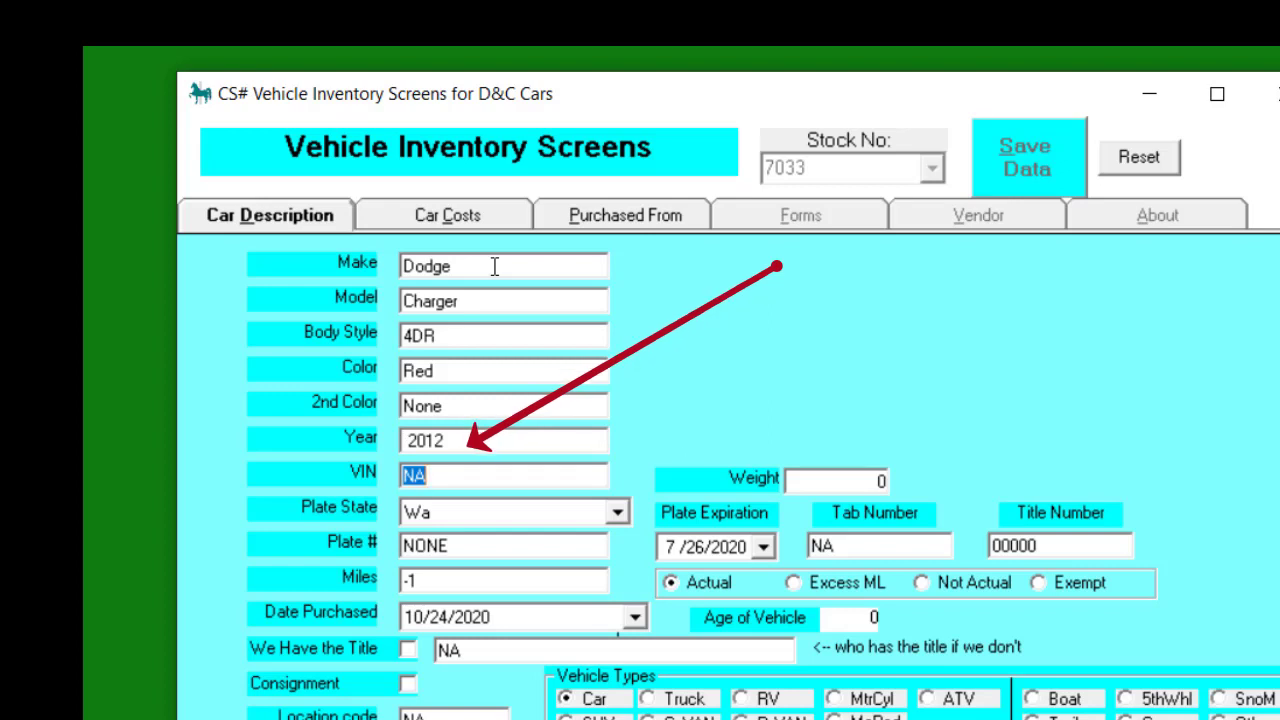
key(BackSpace)
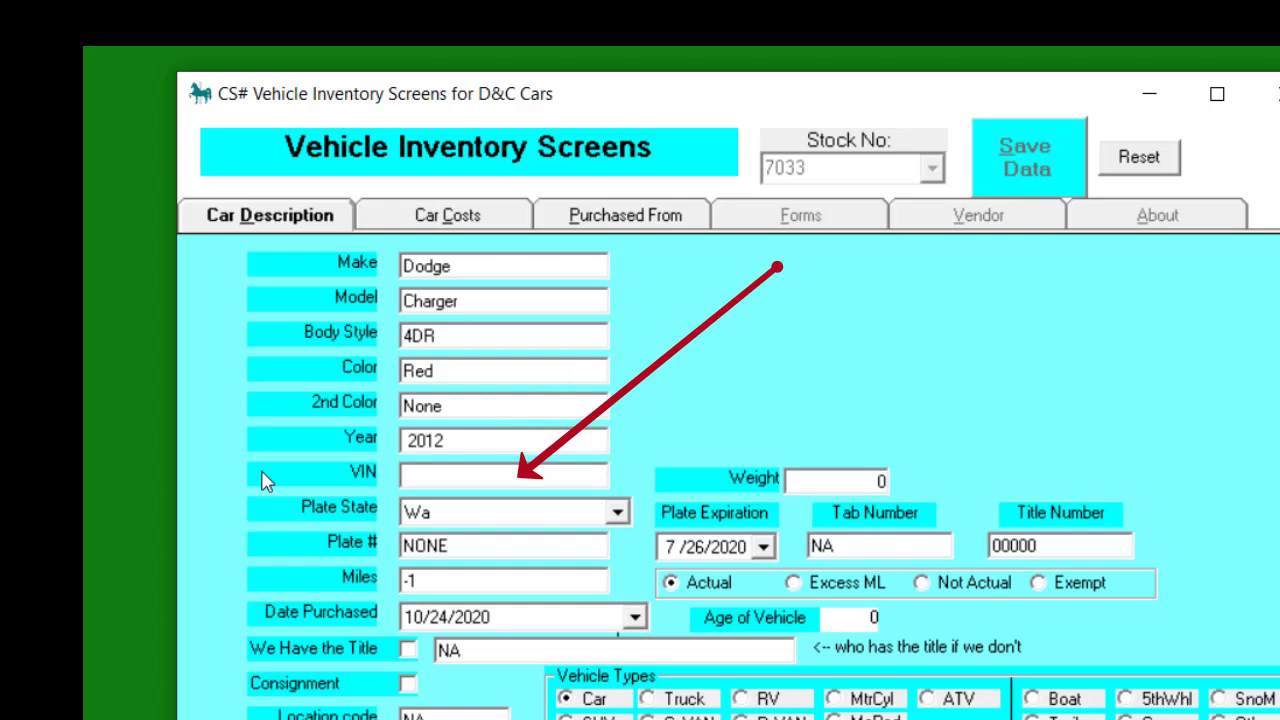
text(6655FFF6665)
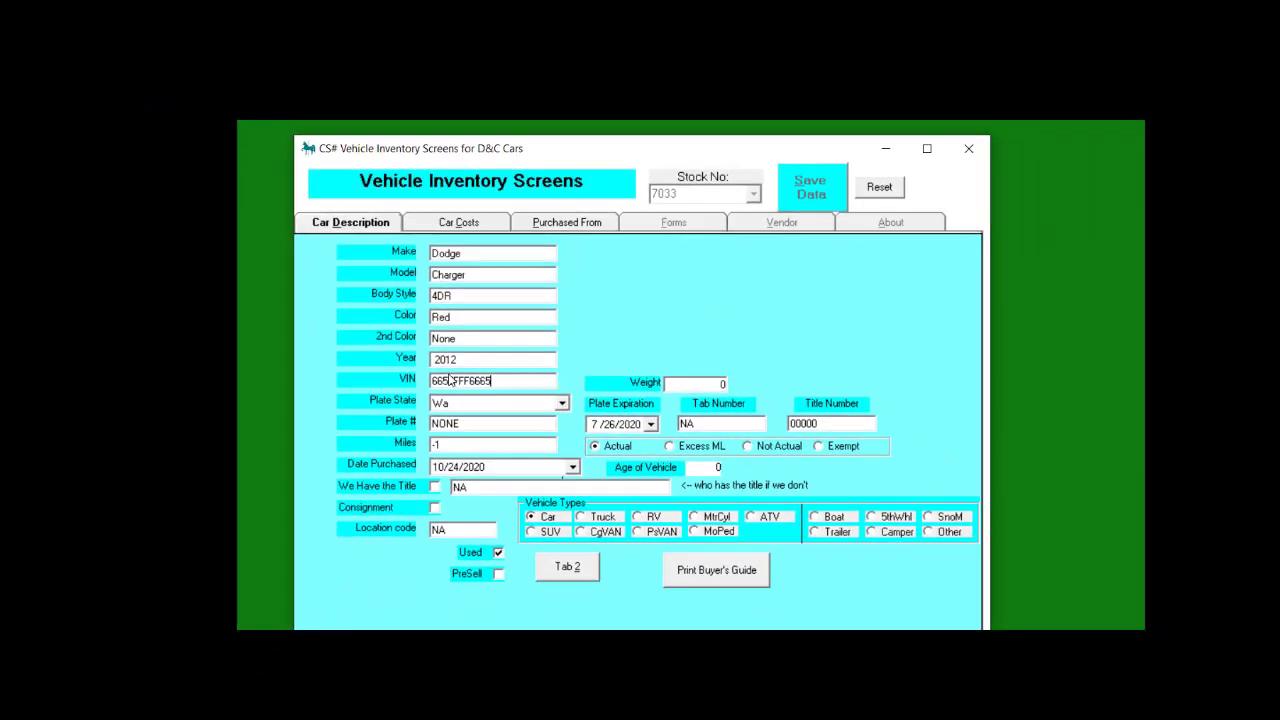
key(Tab)
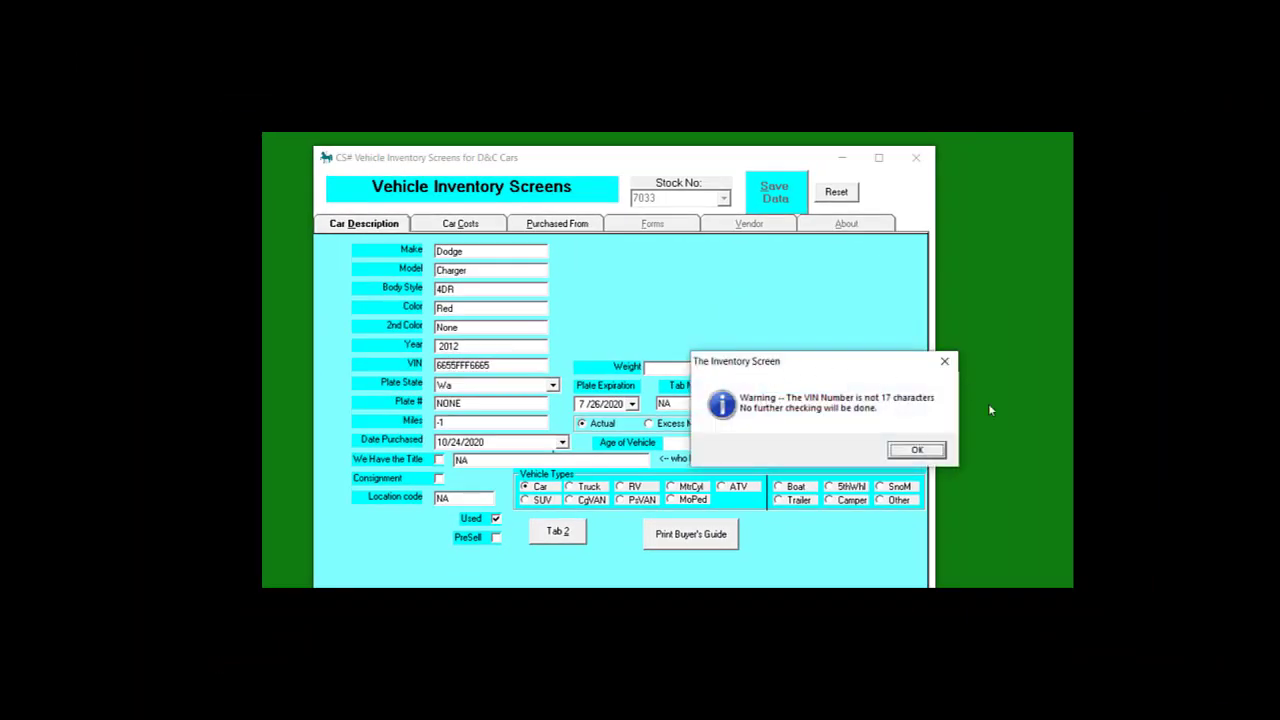
Acknowledge the VIN-not-17-characters warning with OK
click(914, 451)
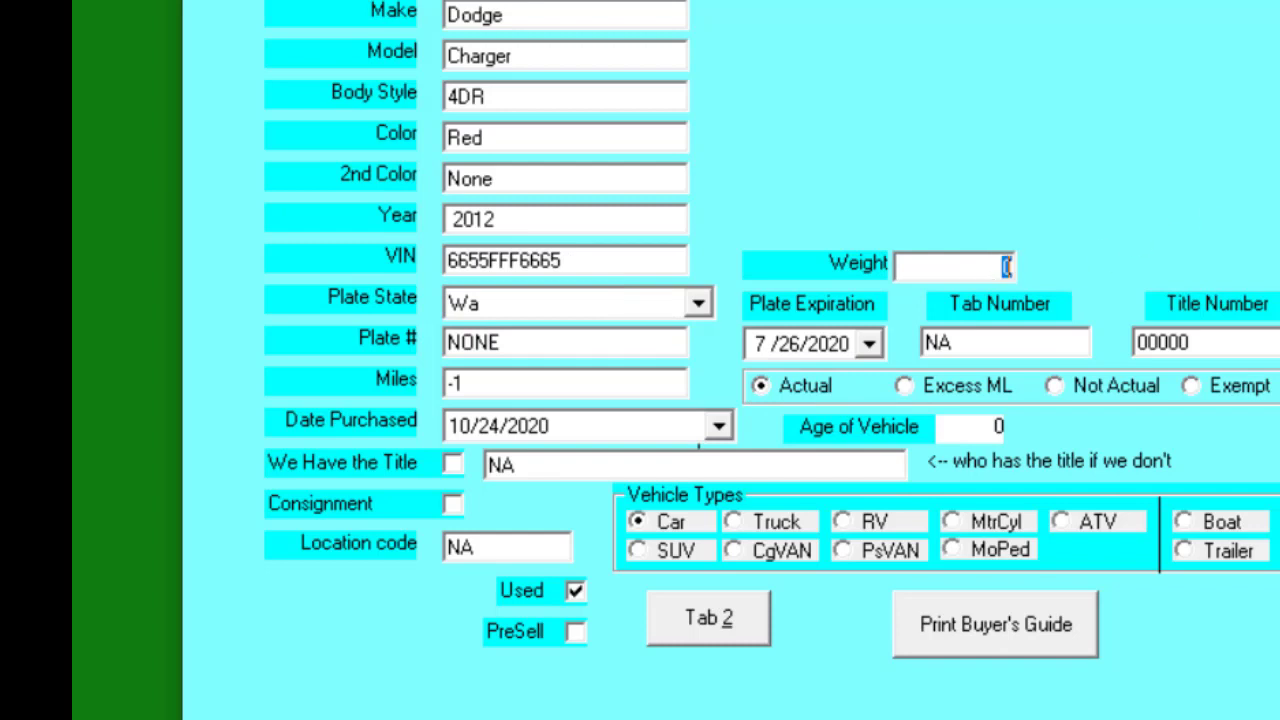
Enter weight 5000 and mileage 125444, leaving plate state and number unchanged
text(5000)
key(Tab)
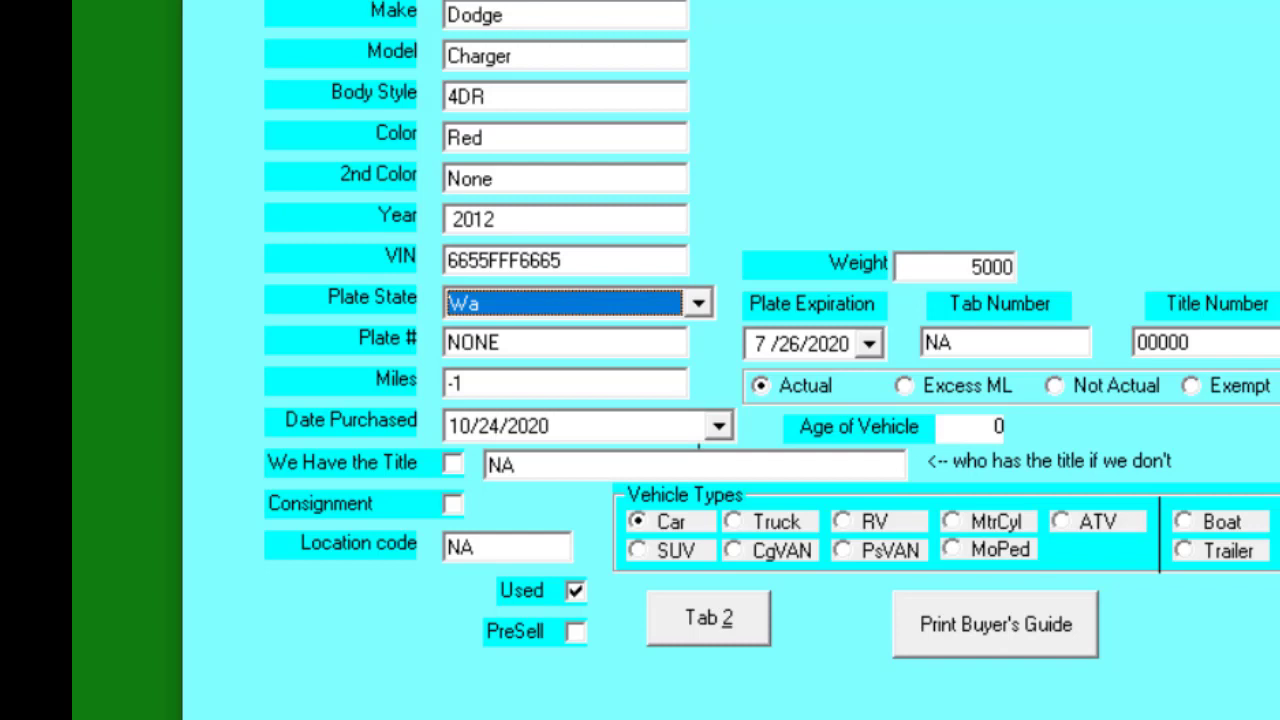
key(Tab)
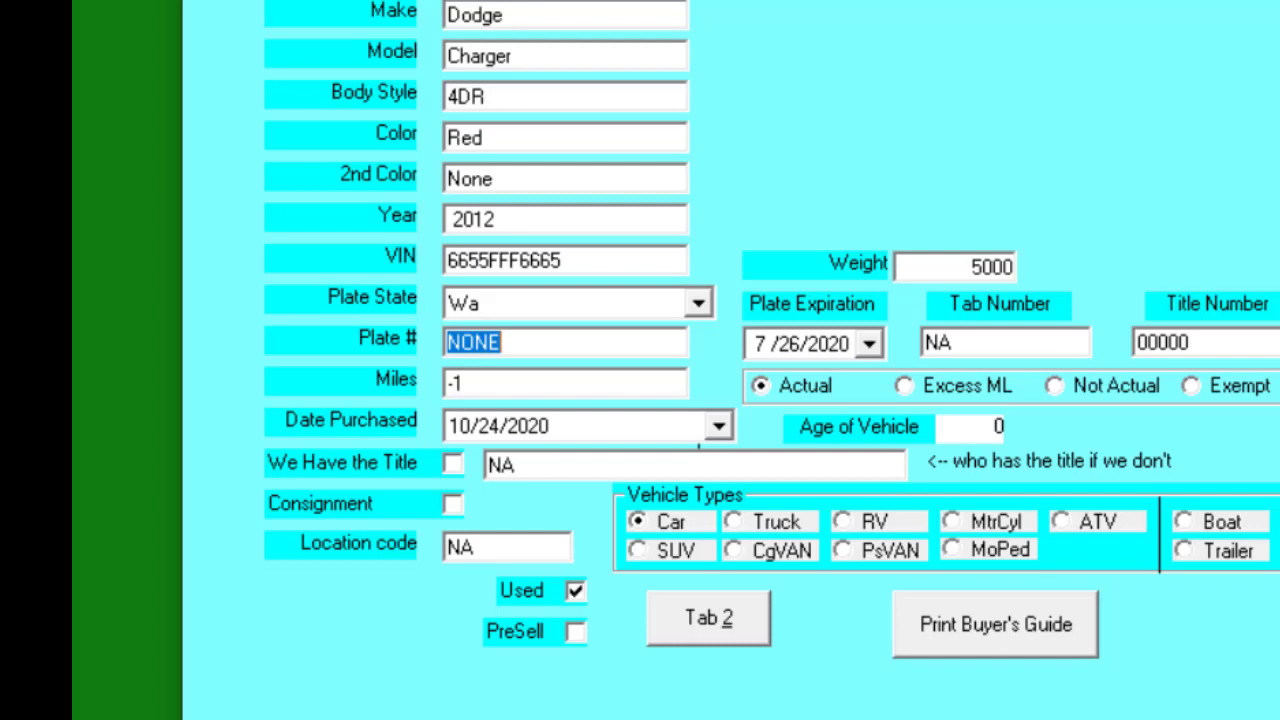
key(Tab)
key(Tab)
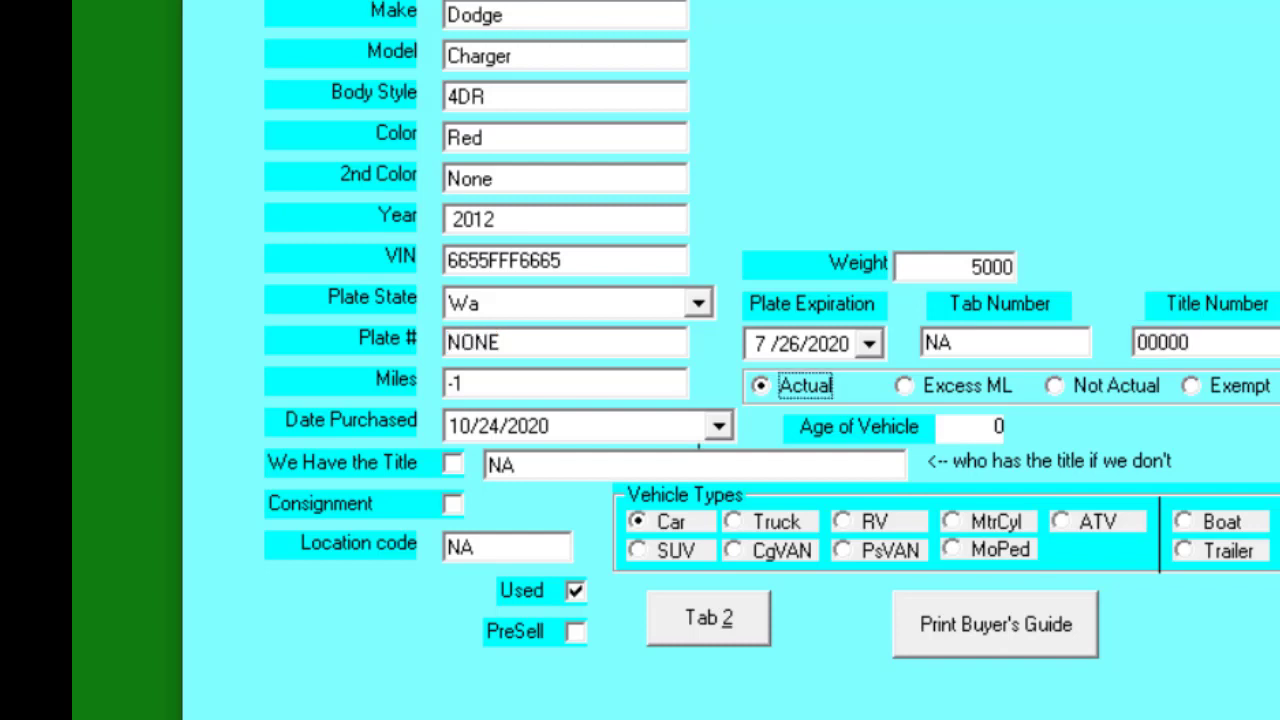
key(Tab)
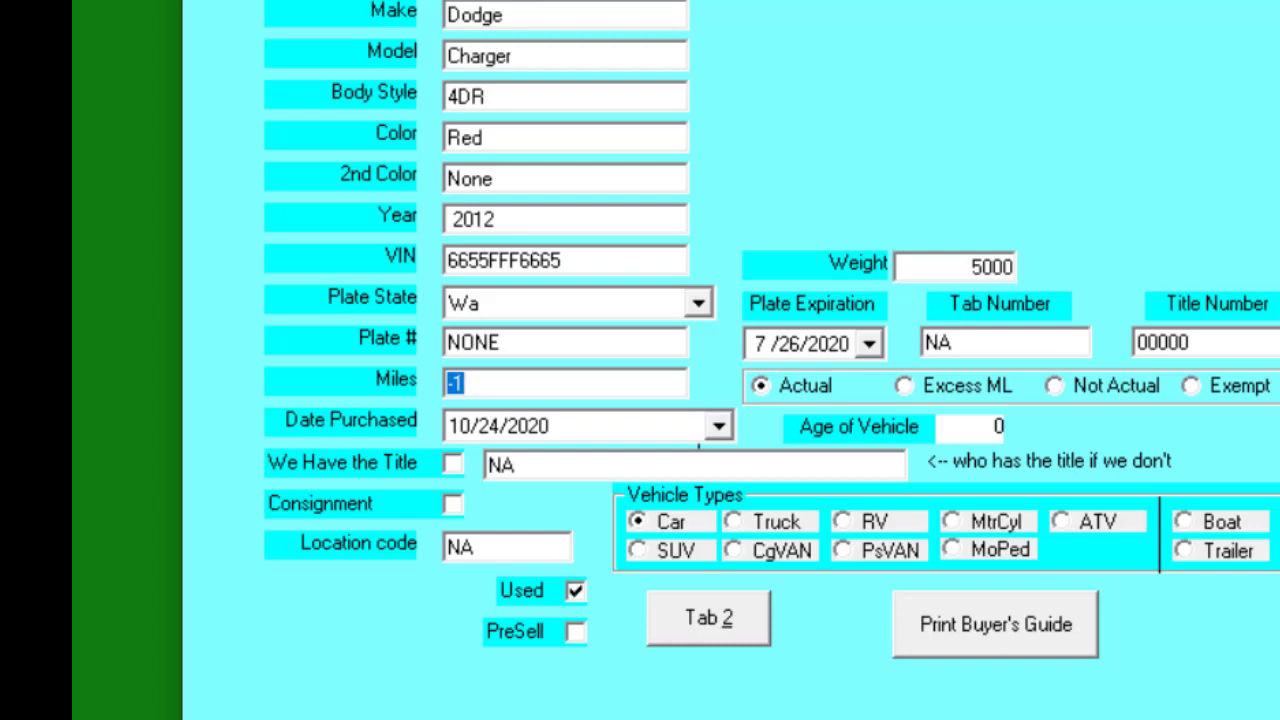
text(125444)
key(Tab)
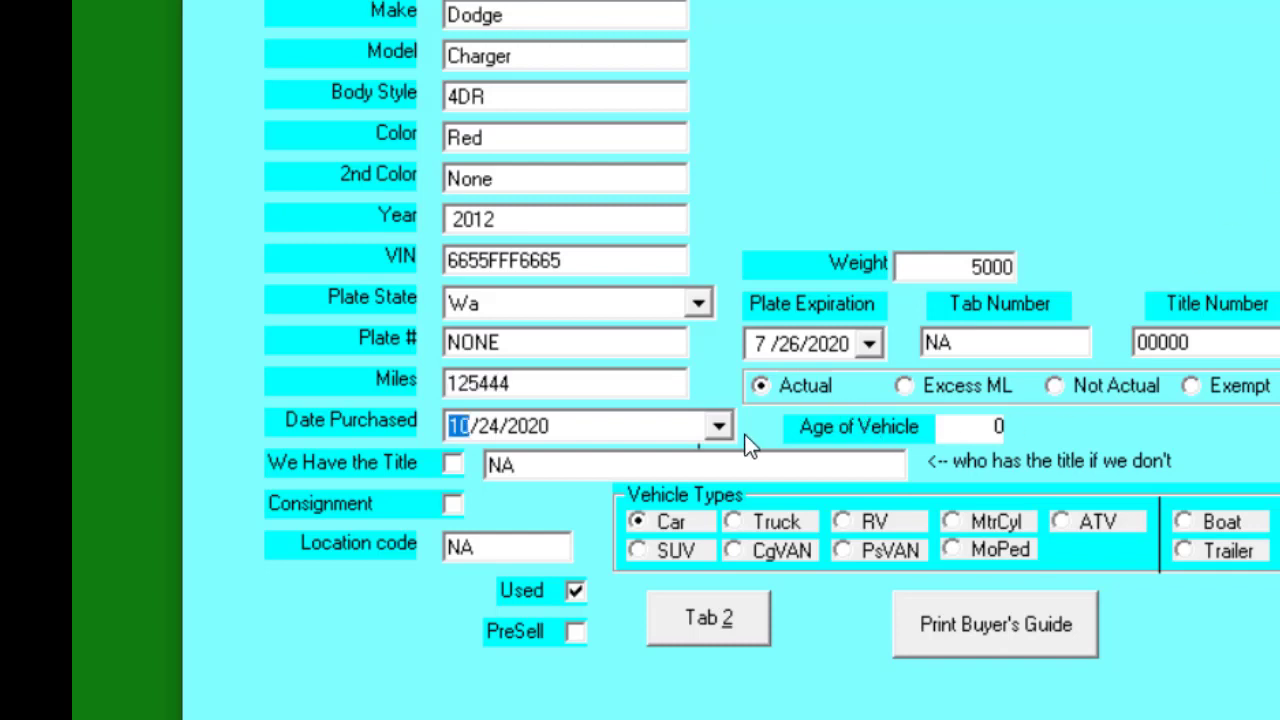
Pick September 1, 2020 as the purchase date from the calendar
click(720, 425)
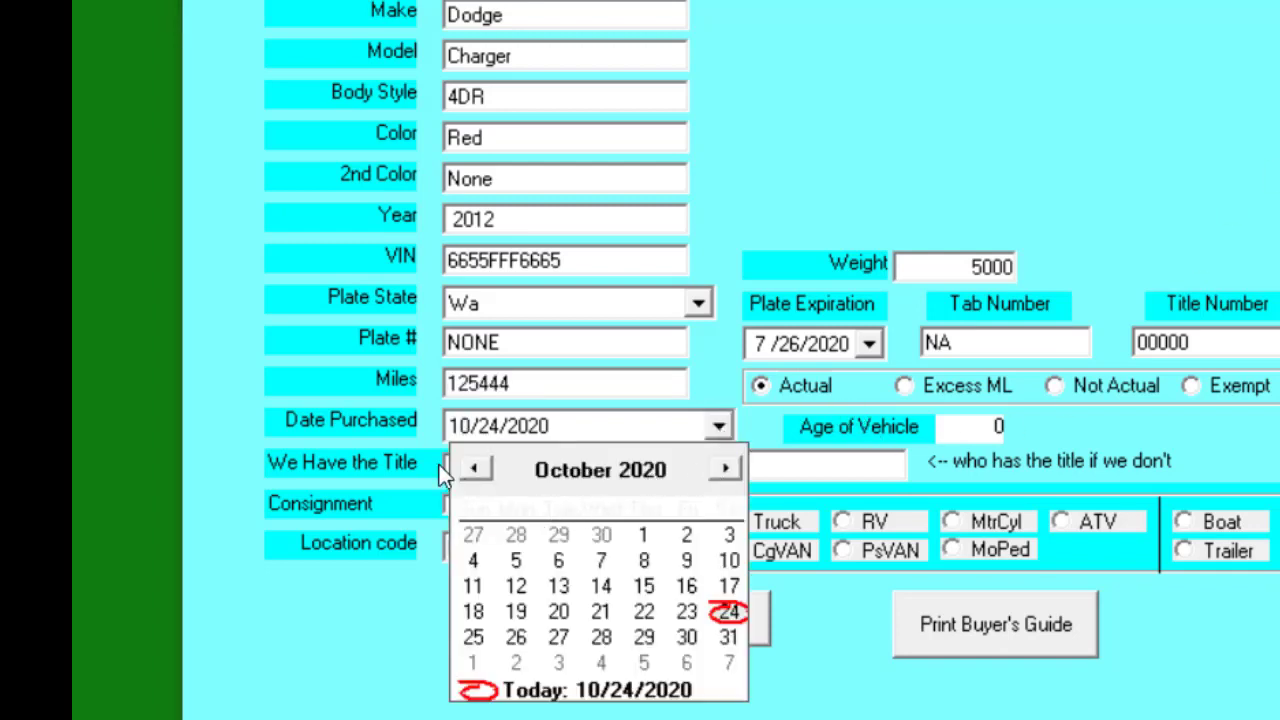
click(474, 470)
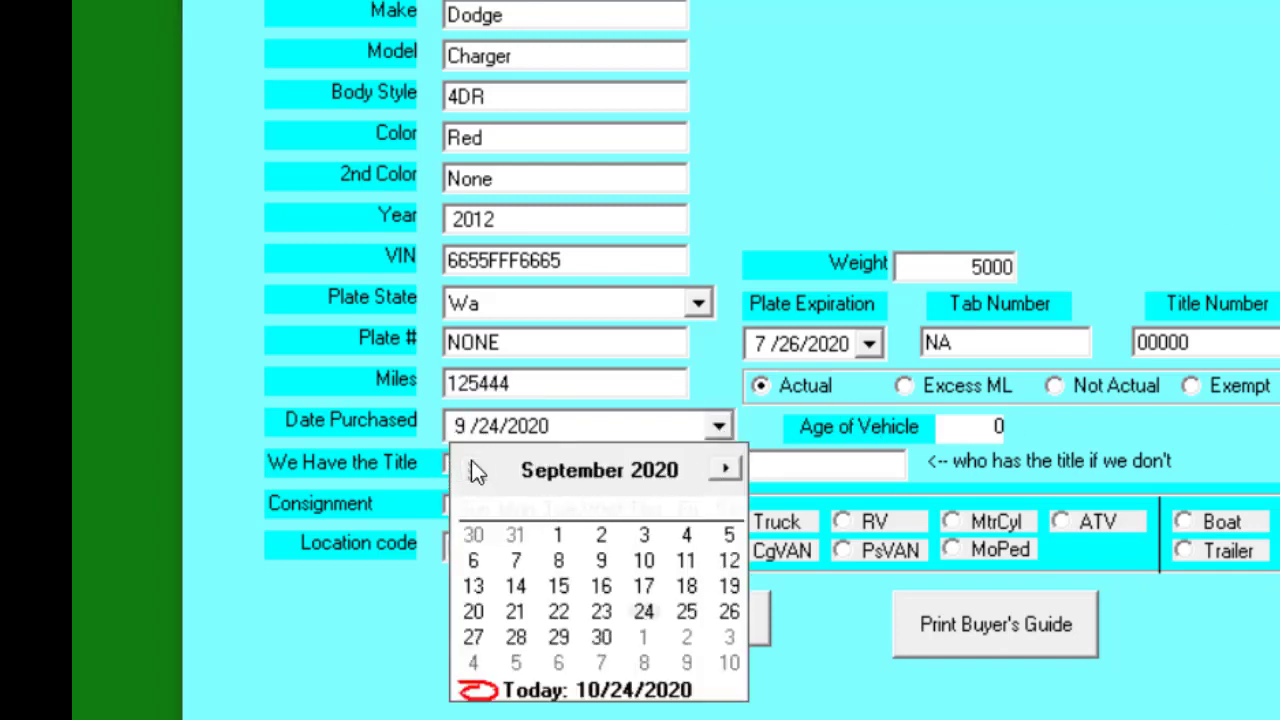
click(559, 536)
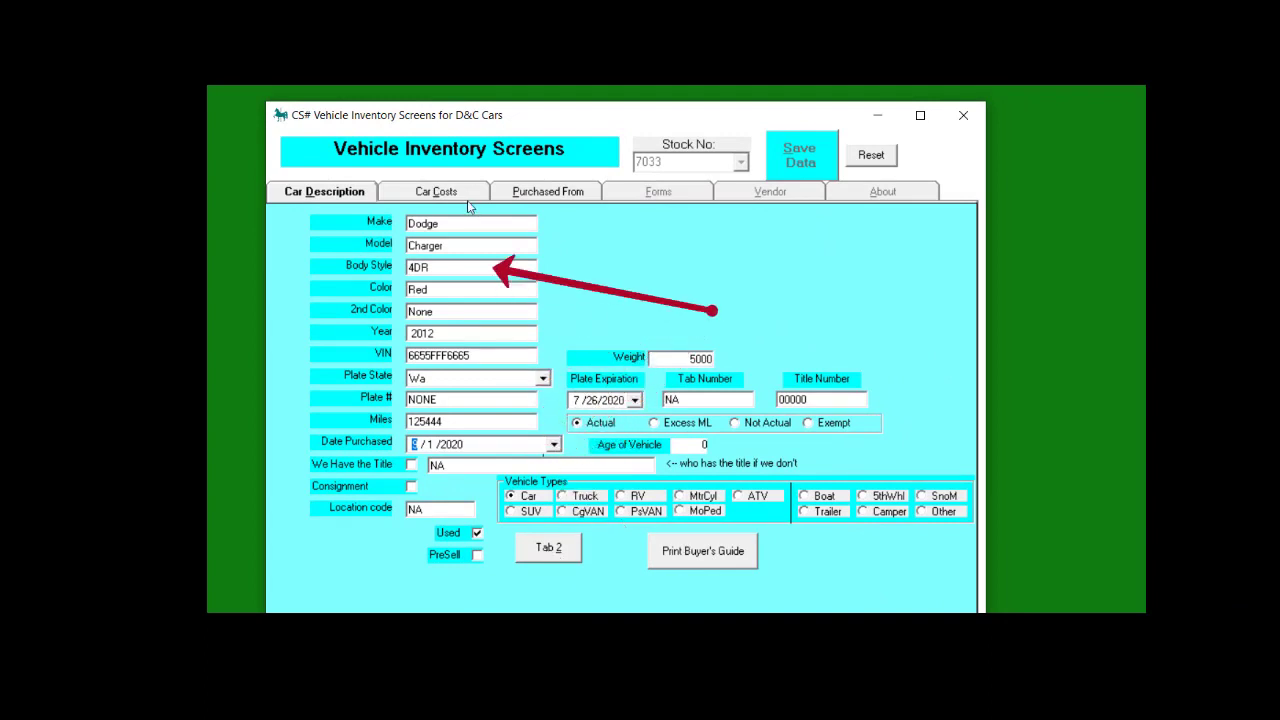
On the cost details, enter a 5000 suggested sell price and the purchase price, then start a reconditioning item
click(562, 552)
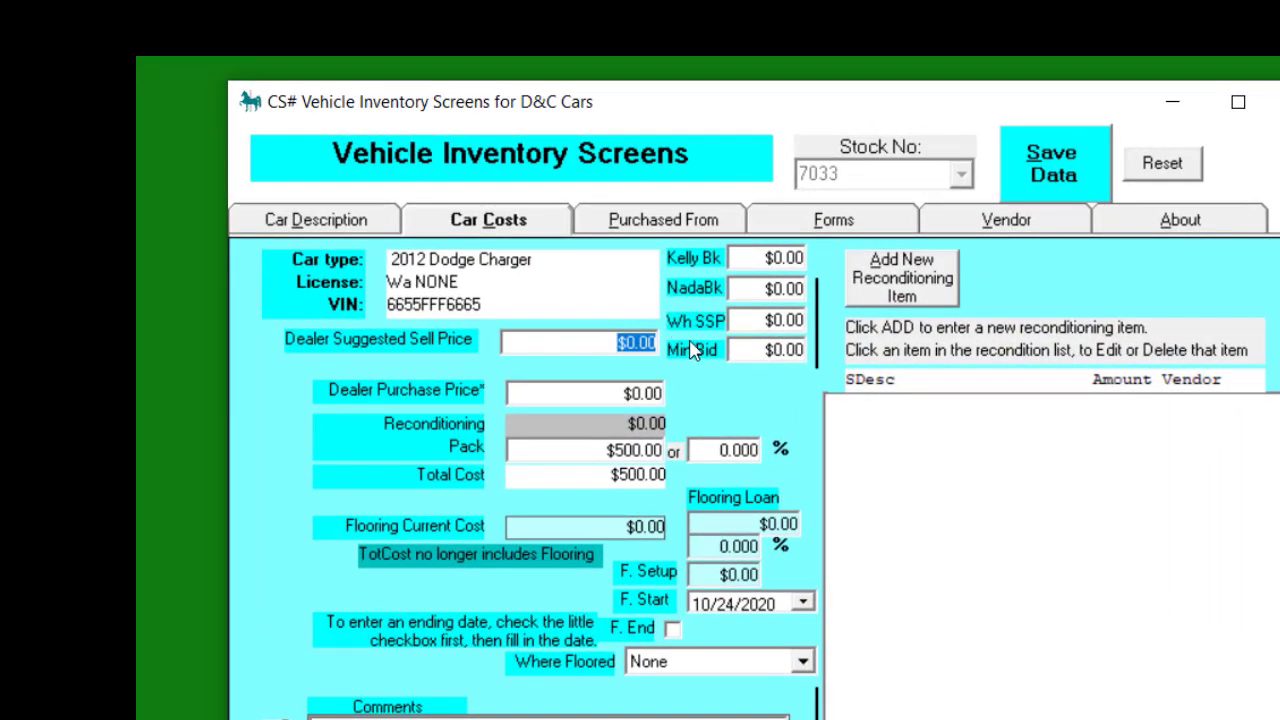
text(5000)
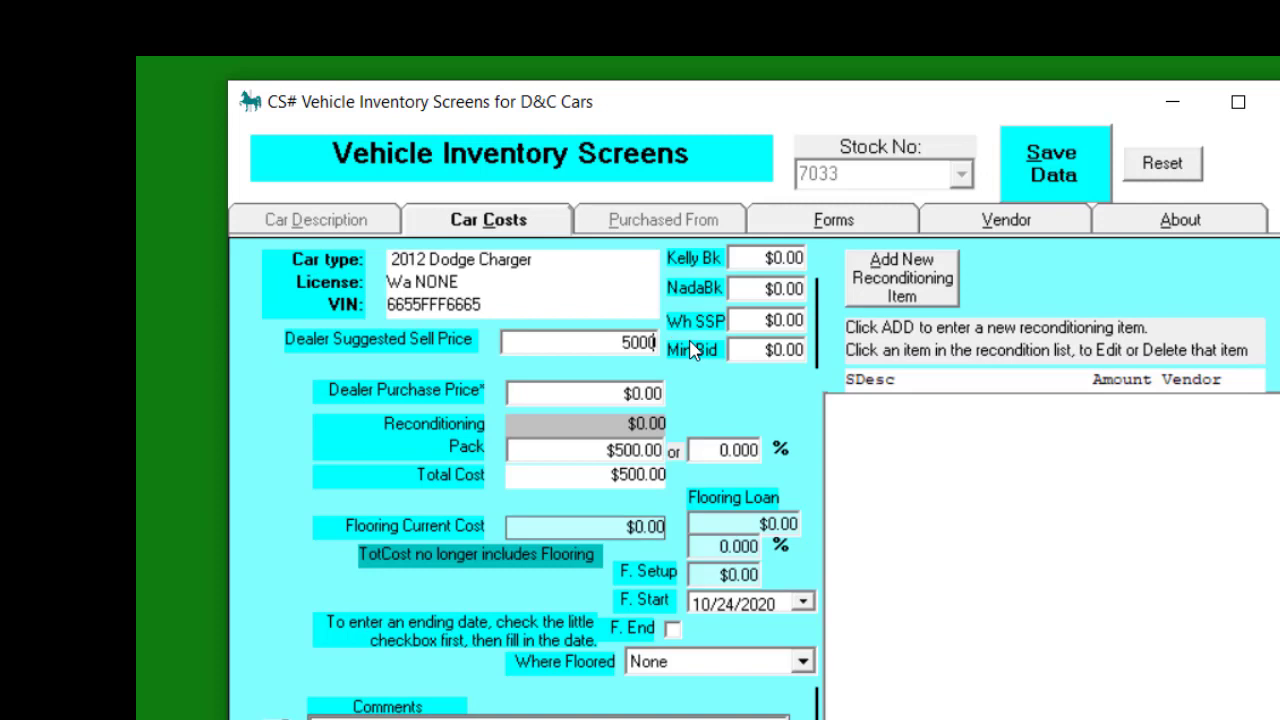
key(Tab)
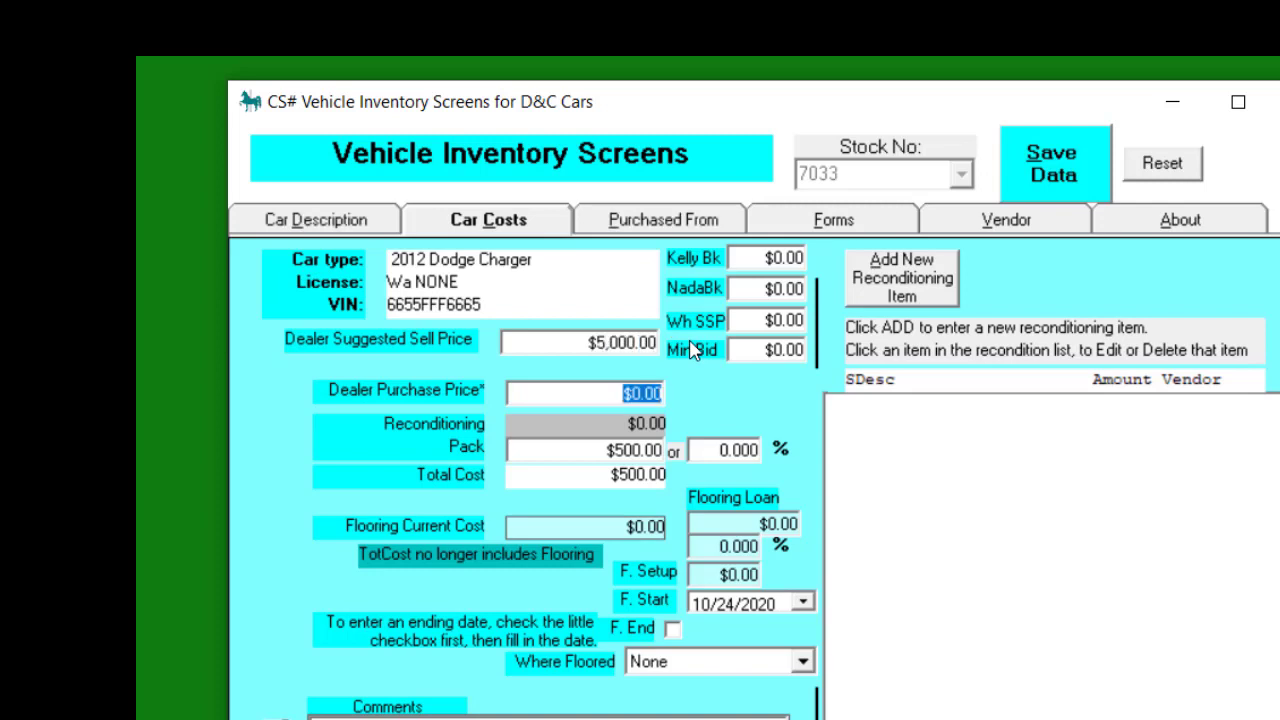
text(4)
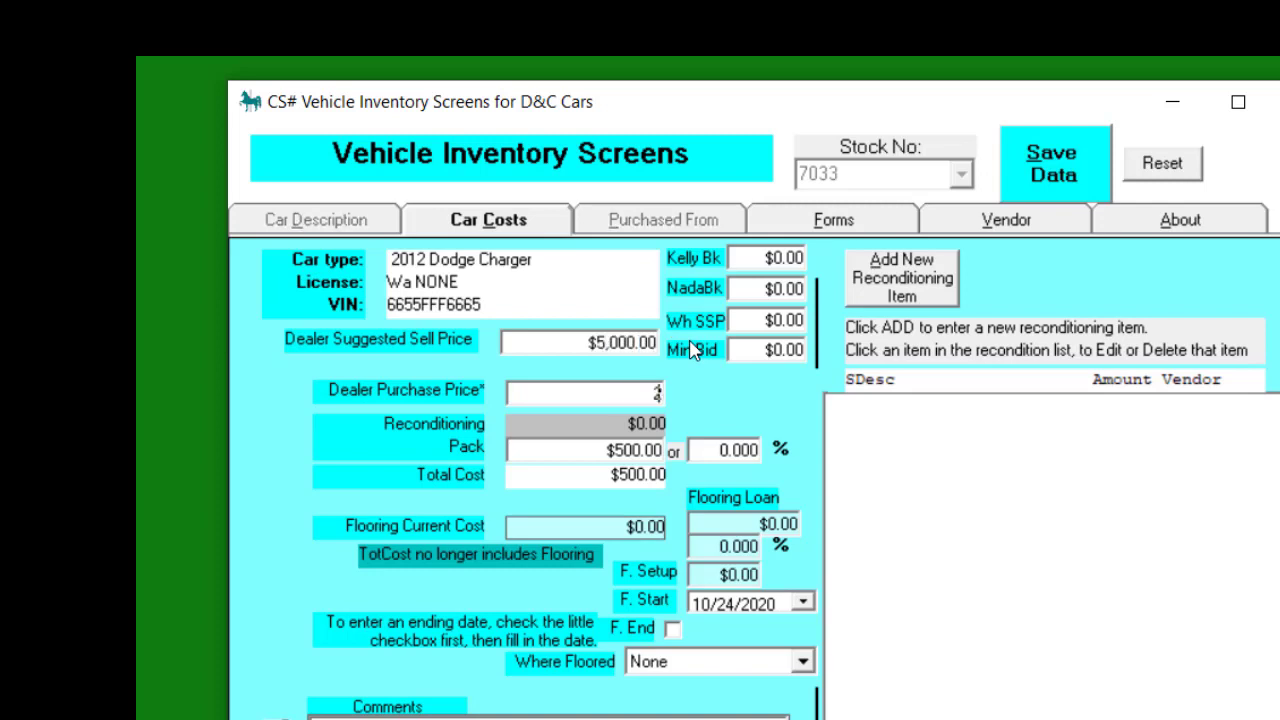
text(000)
key(Tab)
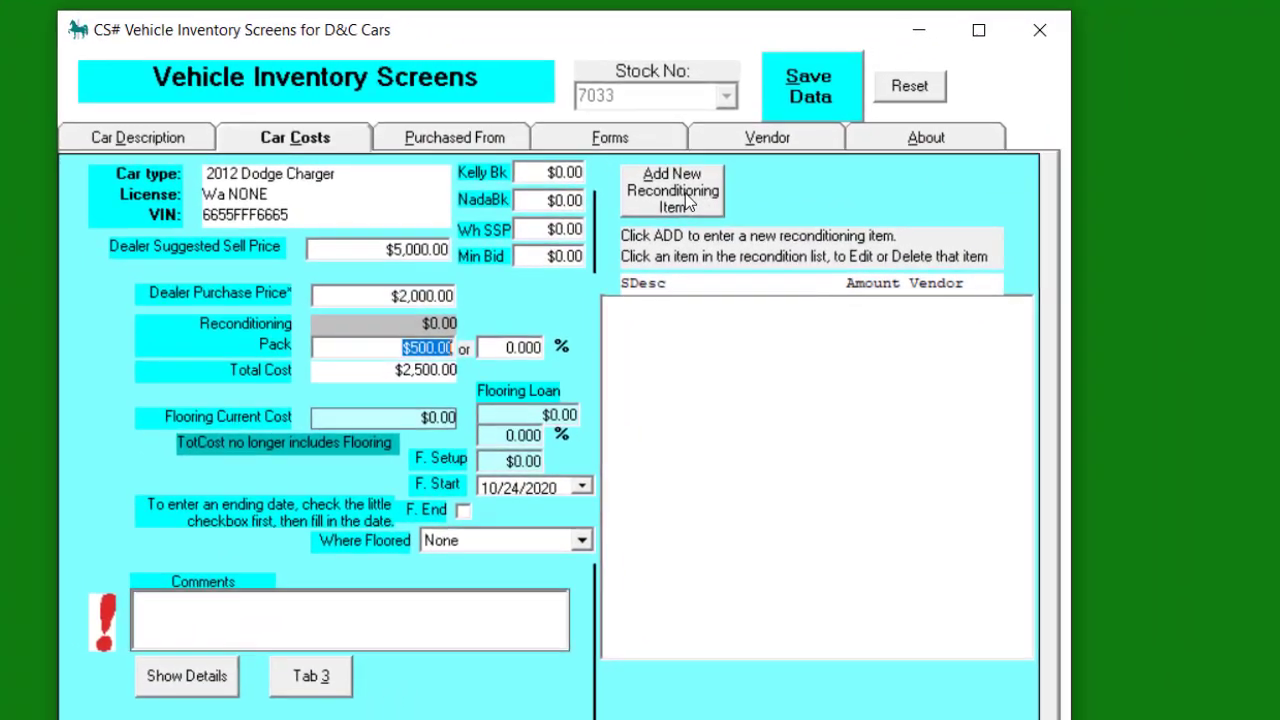
click(688, 203)
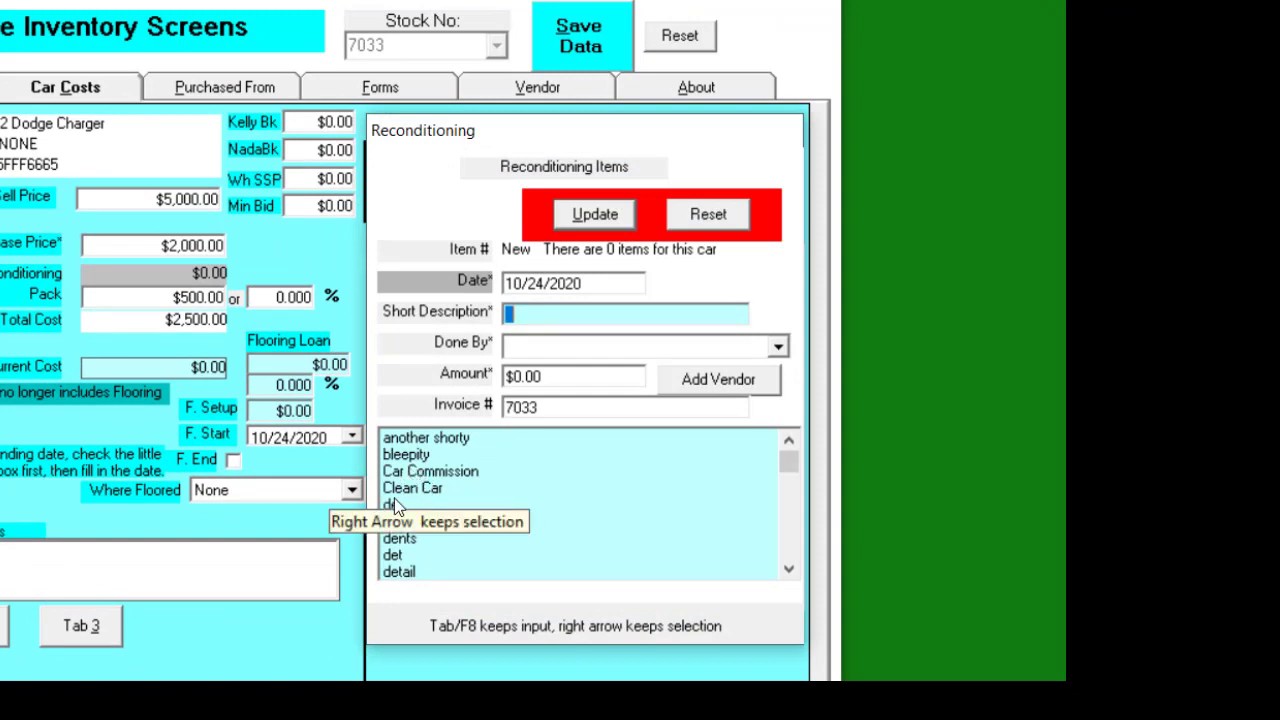
Save a 'detail' reconditioning item done by the detailing vendor for $125
click(398, 574)
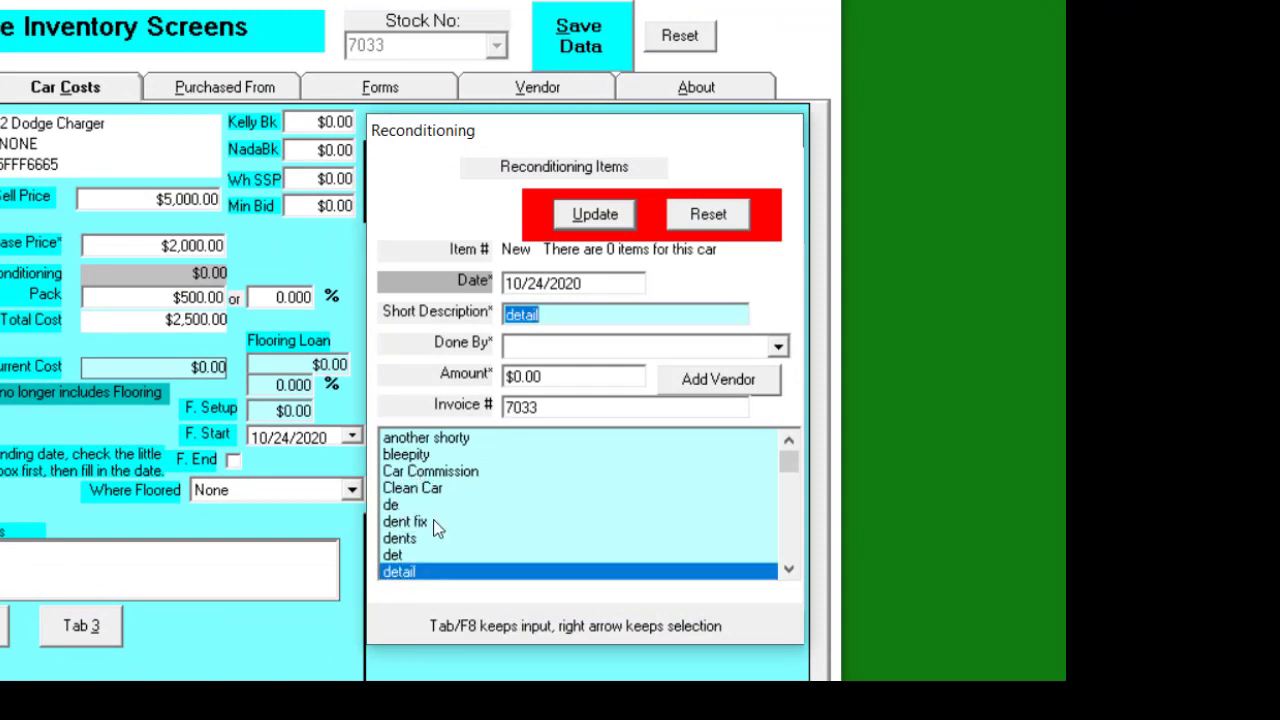
click(776, 346)
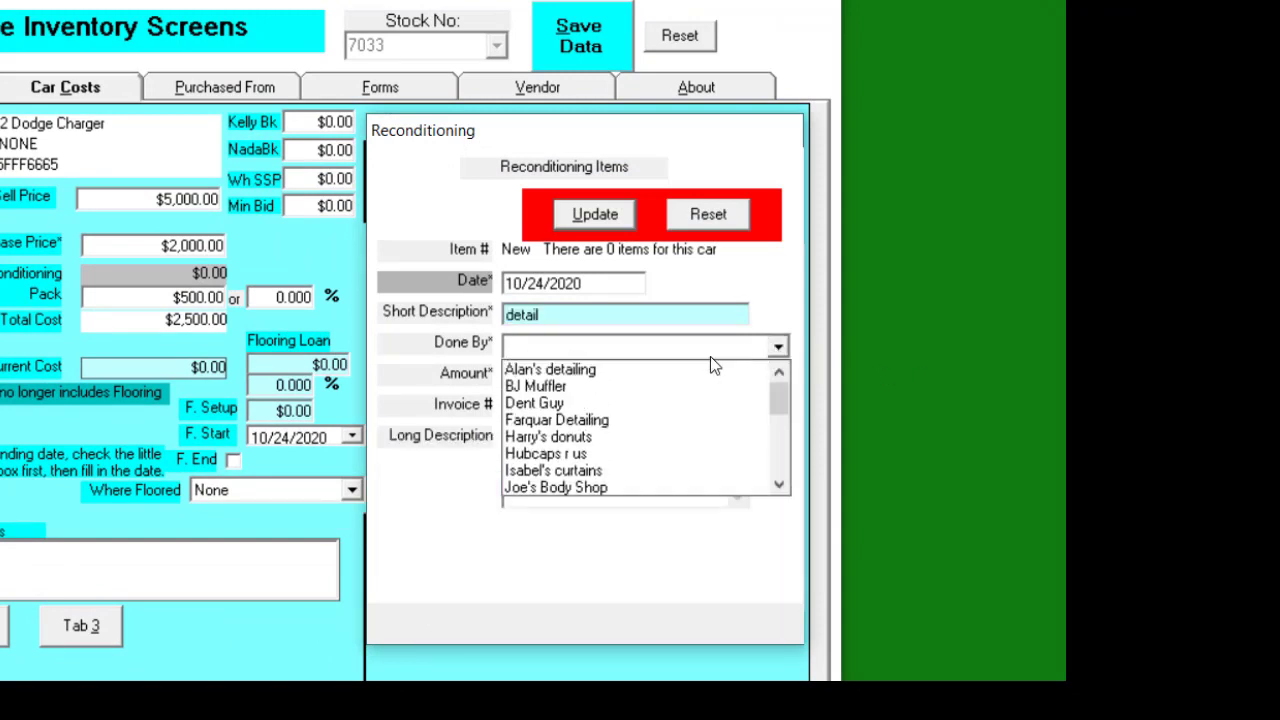
click(540, 372)
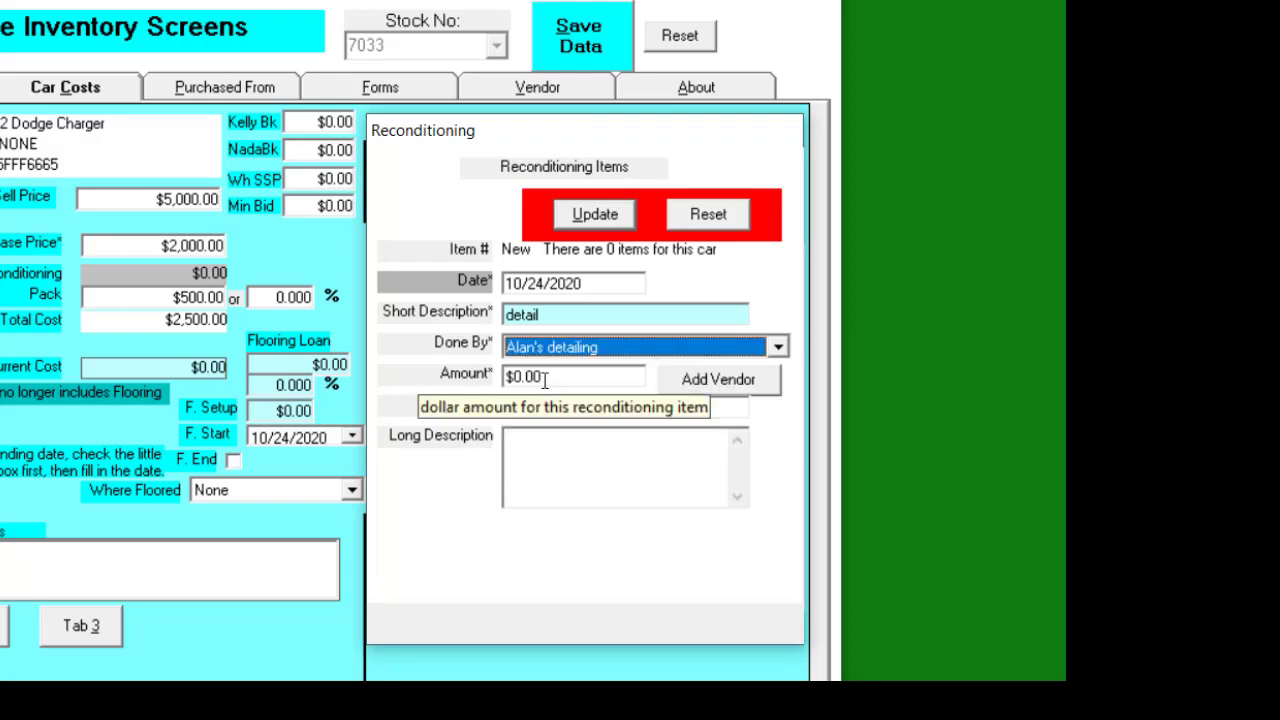
click(540, 378)
text(125)
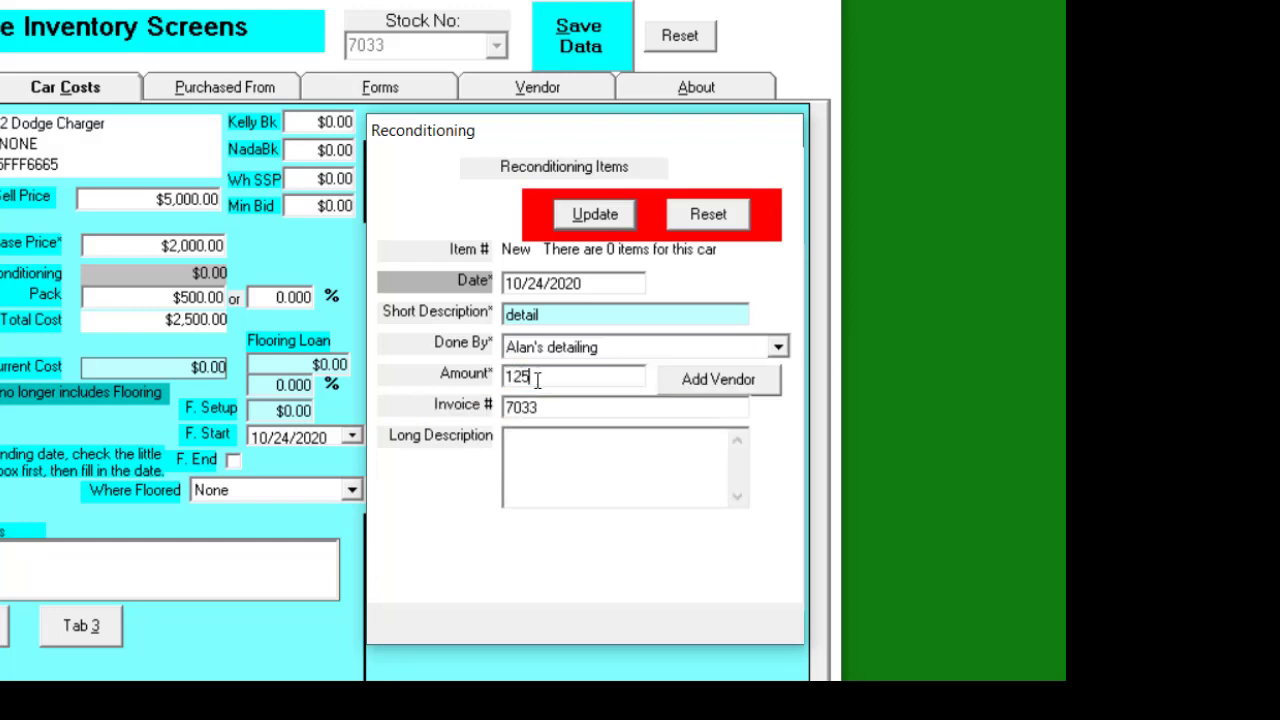
key(Tab)
click(605, 218)
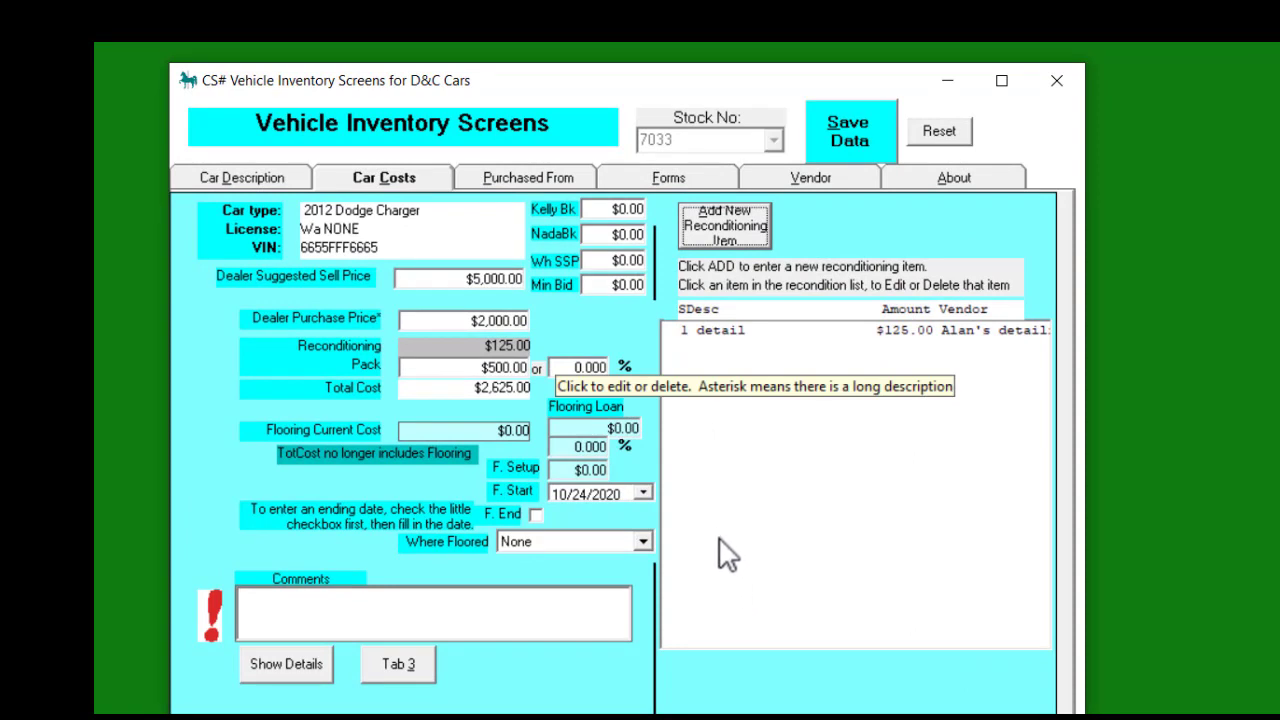
click(899, 328)
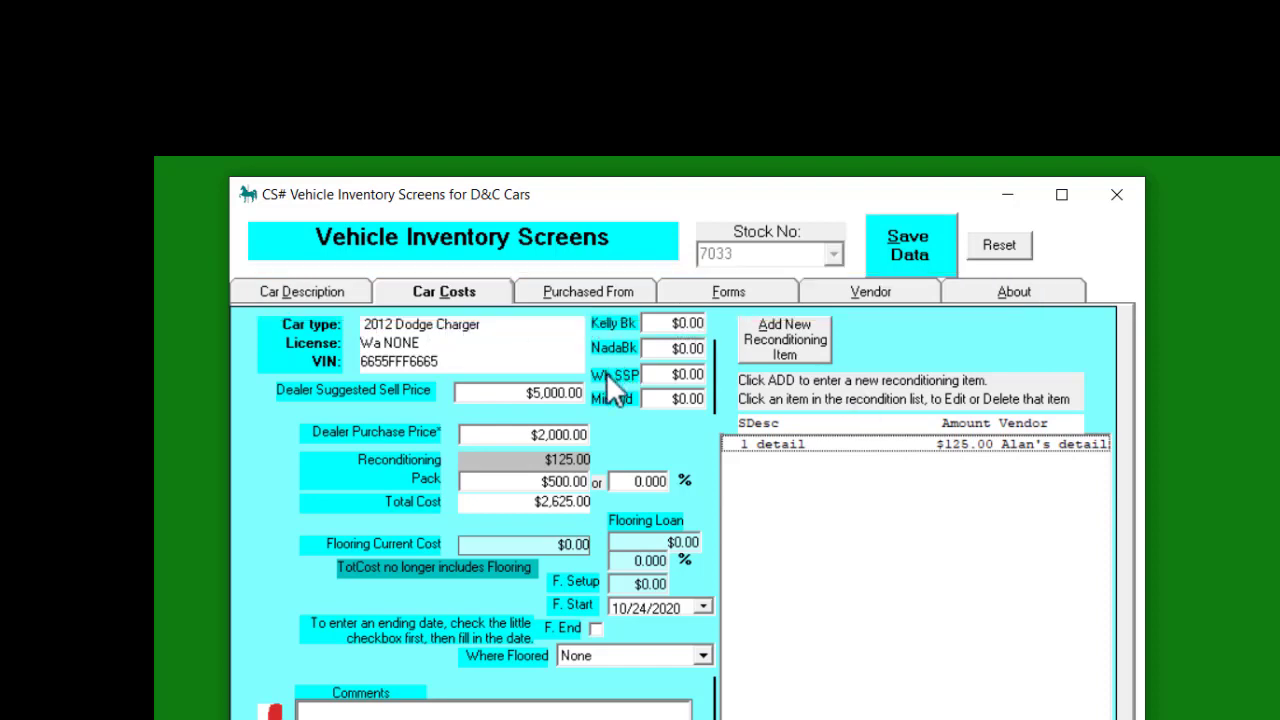
Search 'de' to set Dealer's Auto Auction as the seller and save stock 7033
click(606, 294)
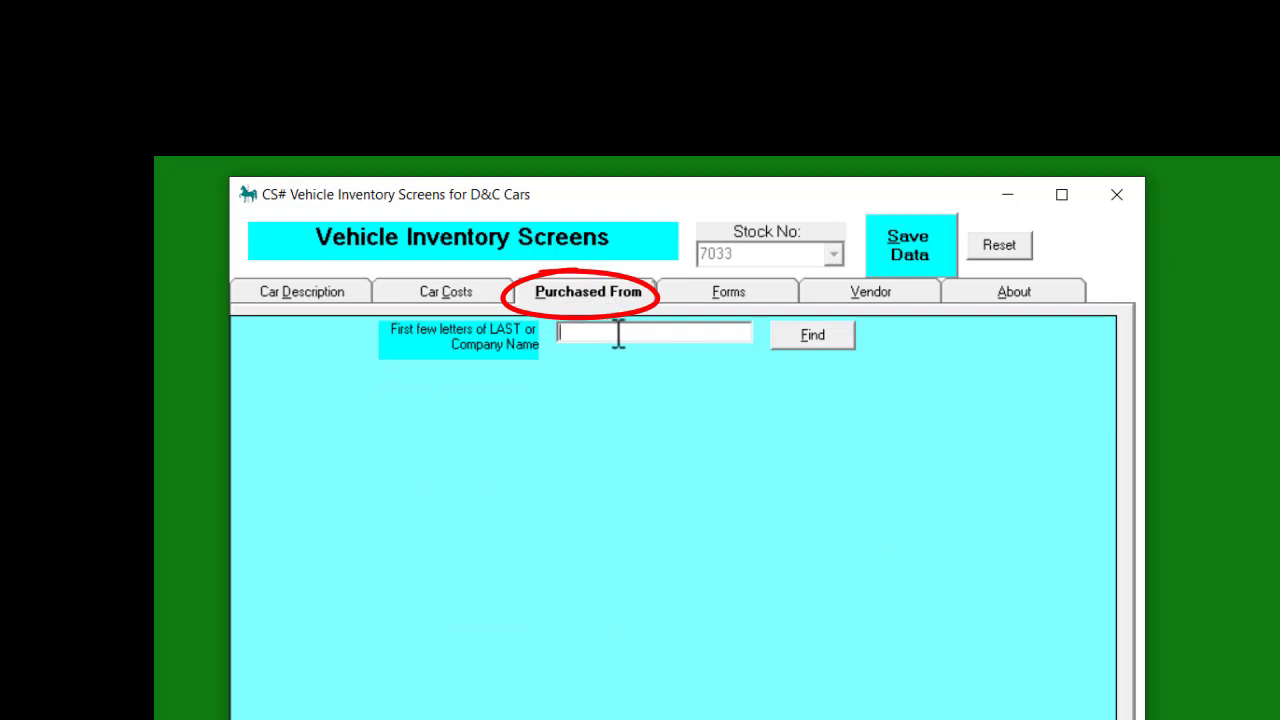
click(618, 334)
text(de)
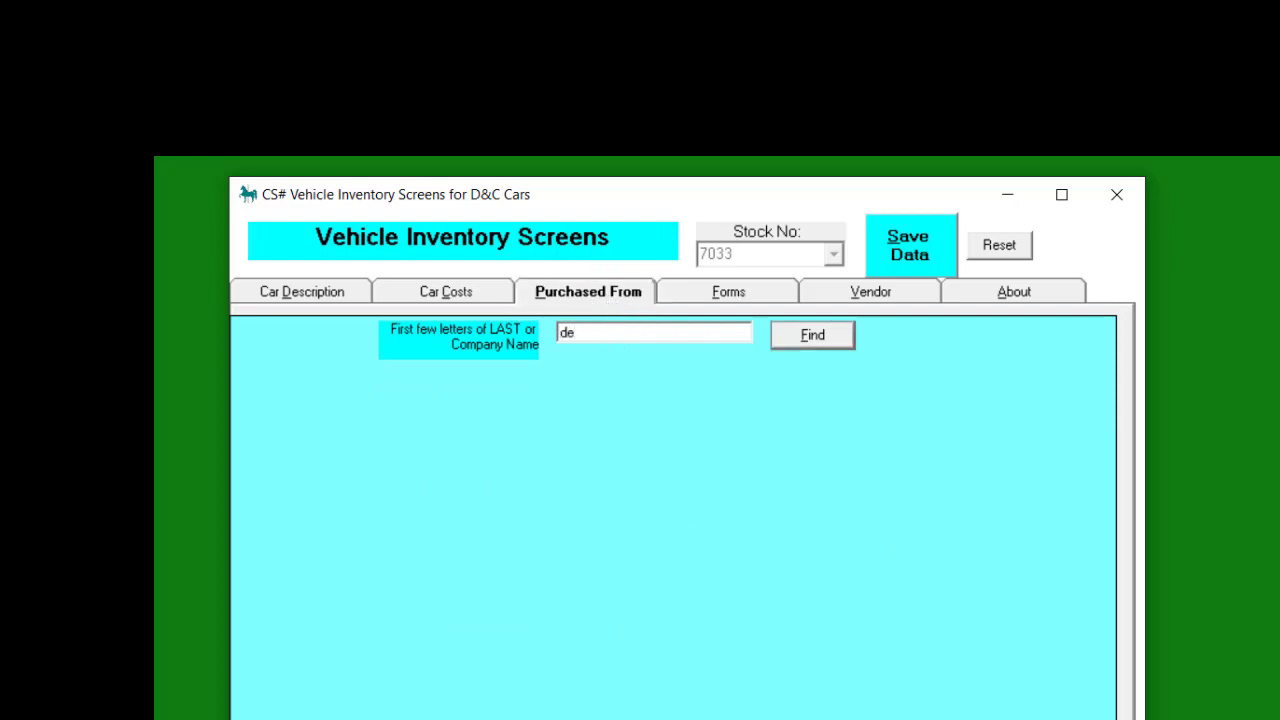
click(812, 336)
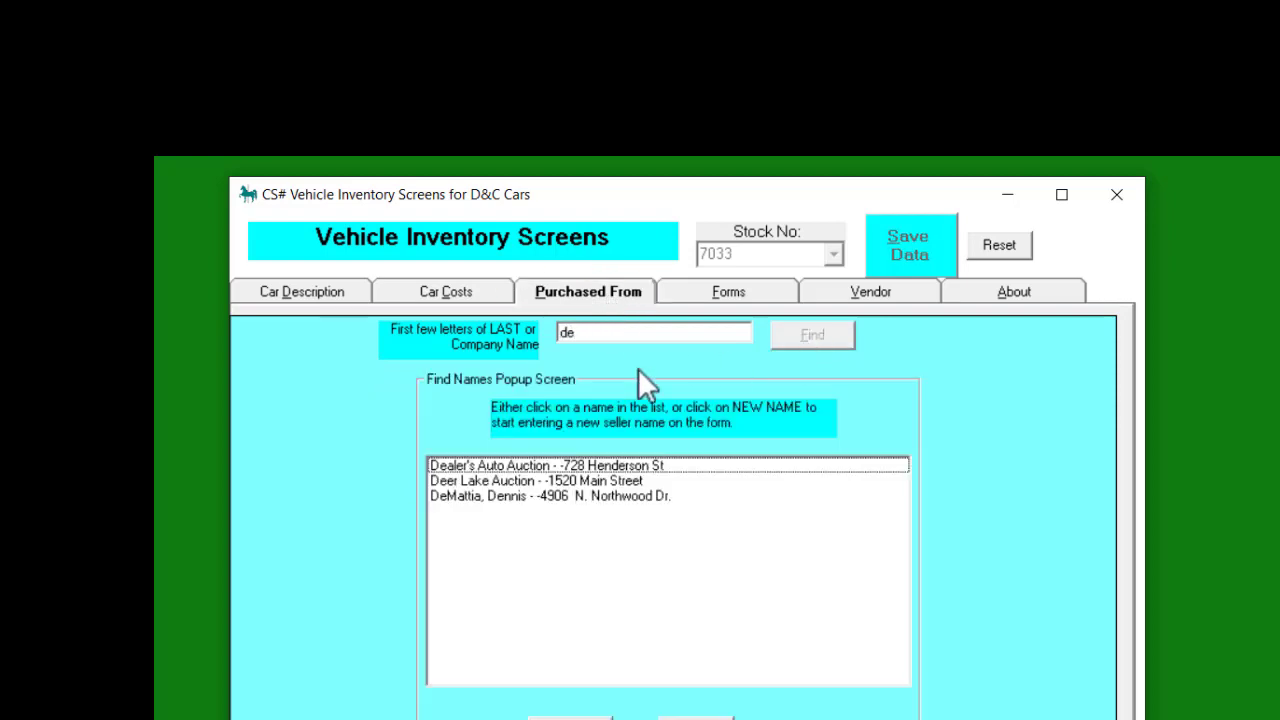
click(461, 466)
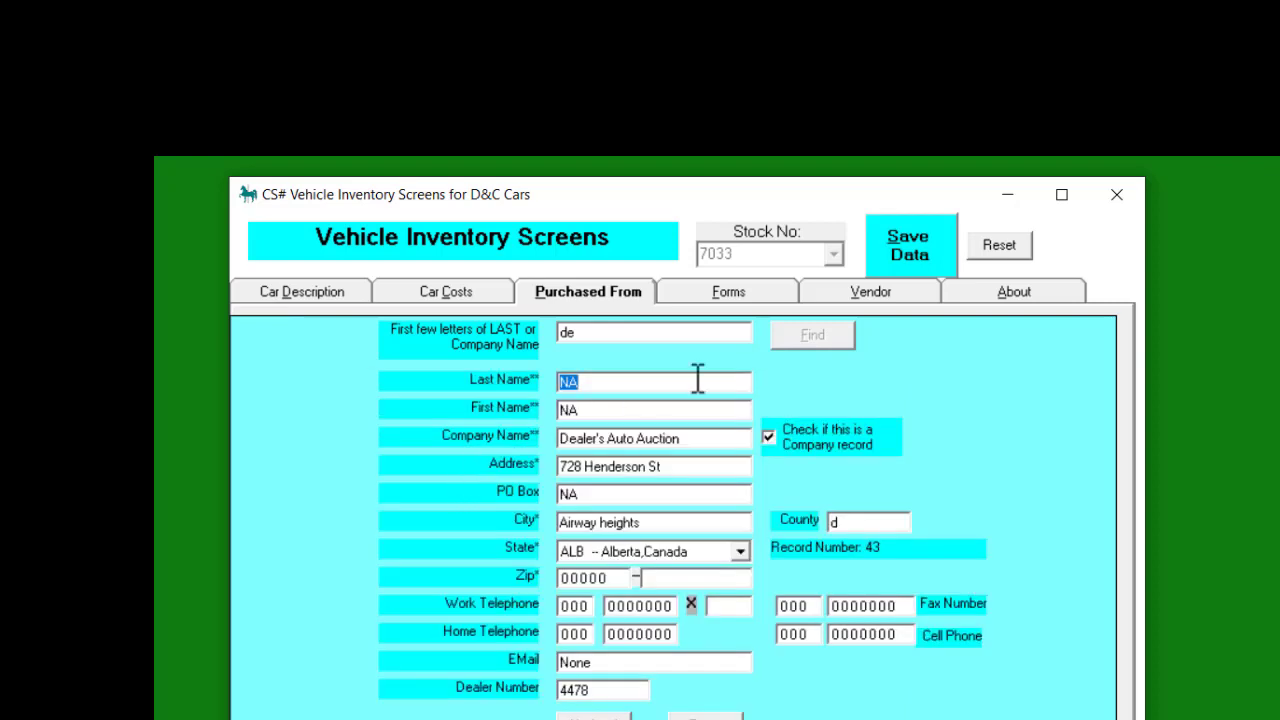
click(916, 241)
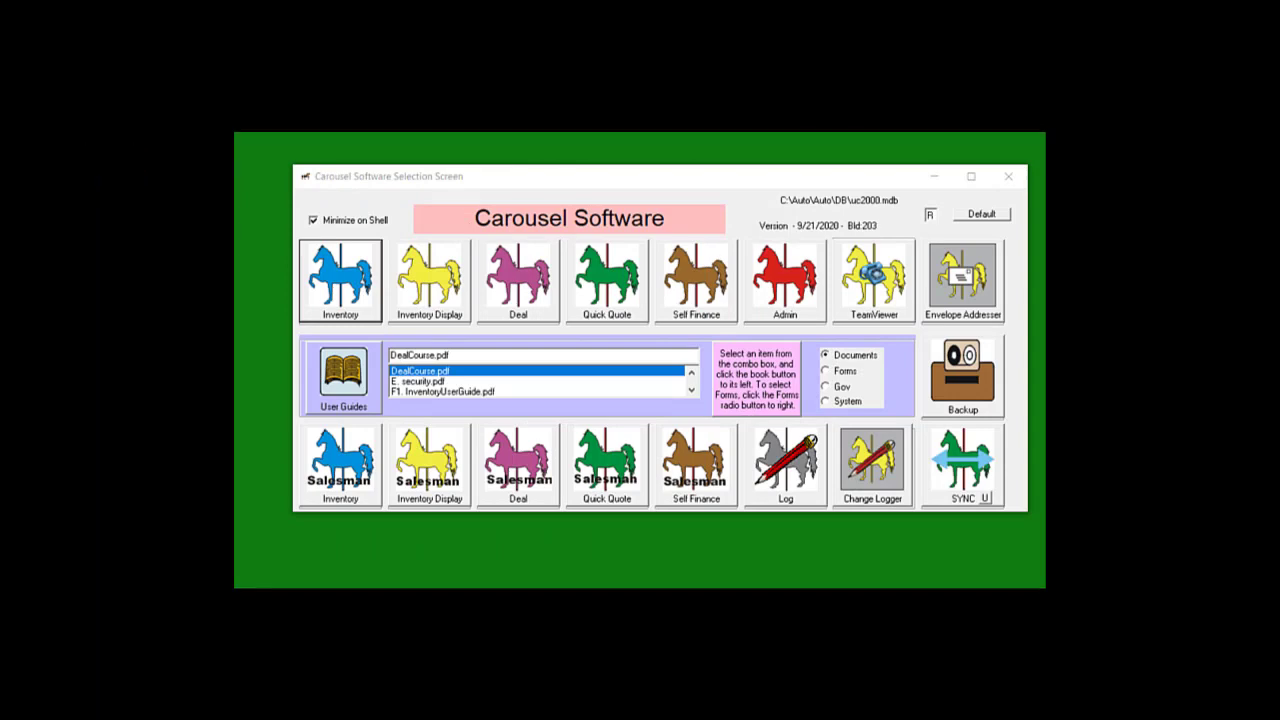
Open the Deal Screen, select stock 7033, and begin adding a new customer as buyer
click(522, 296)
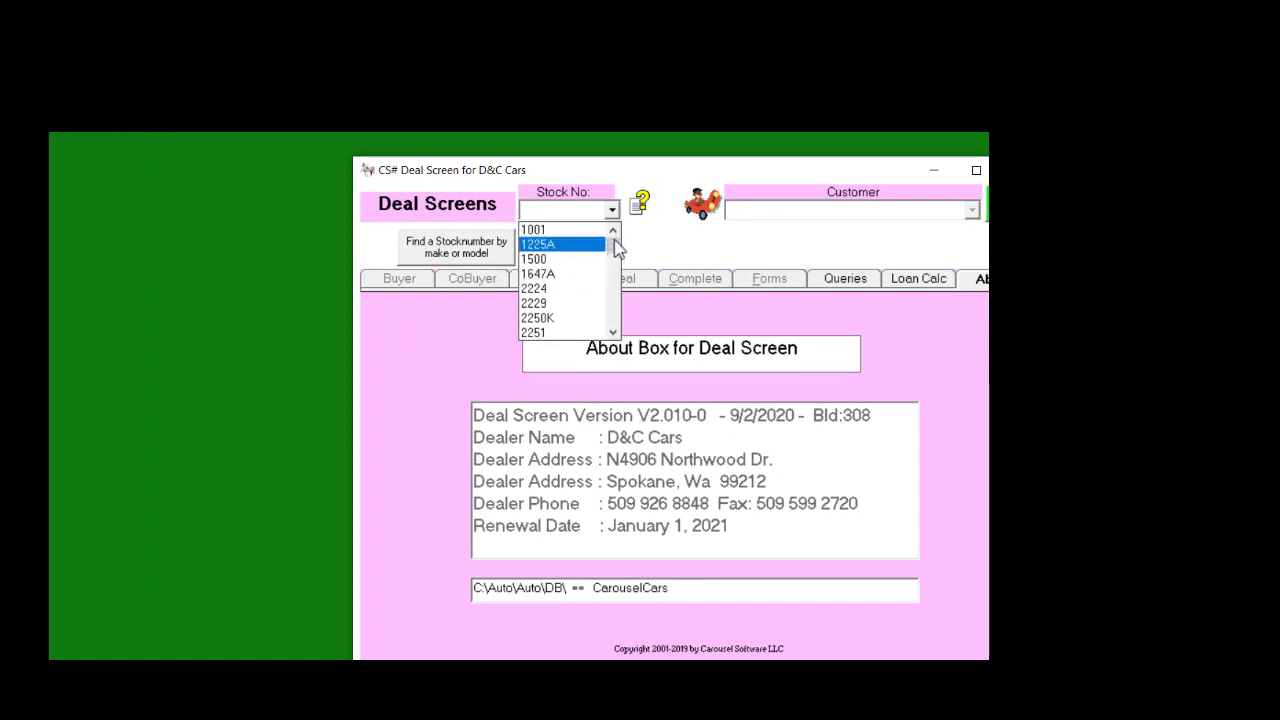
drag(611, 246, 590, 333)
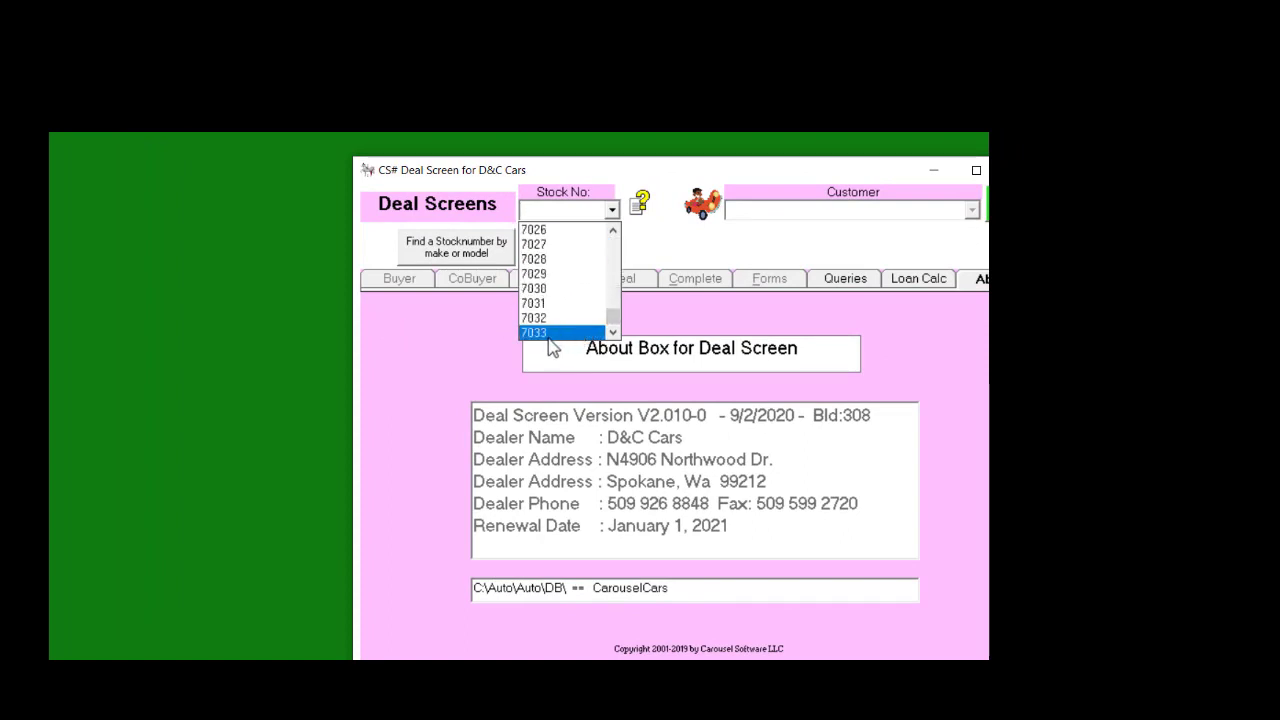
click(535, 333)
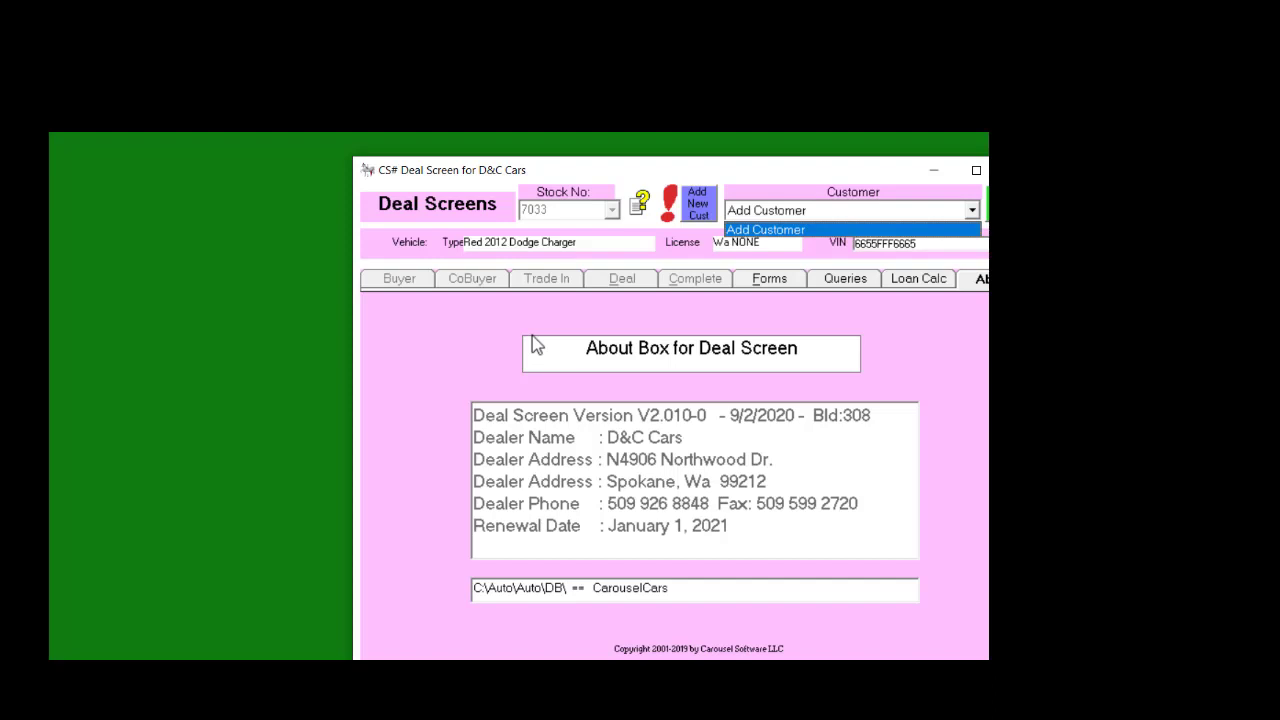
click(786, 231)
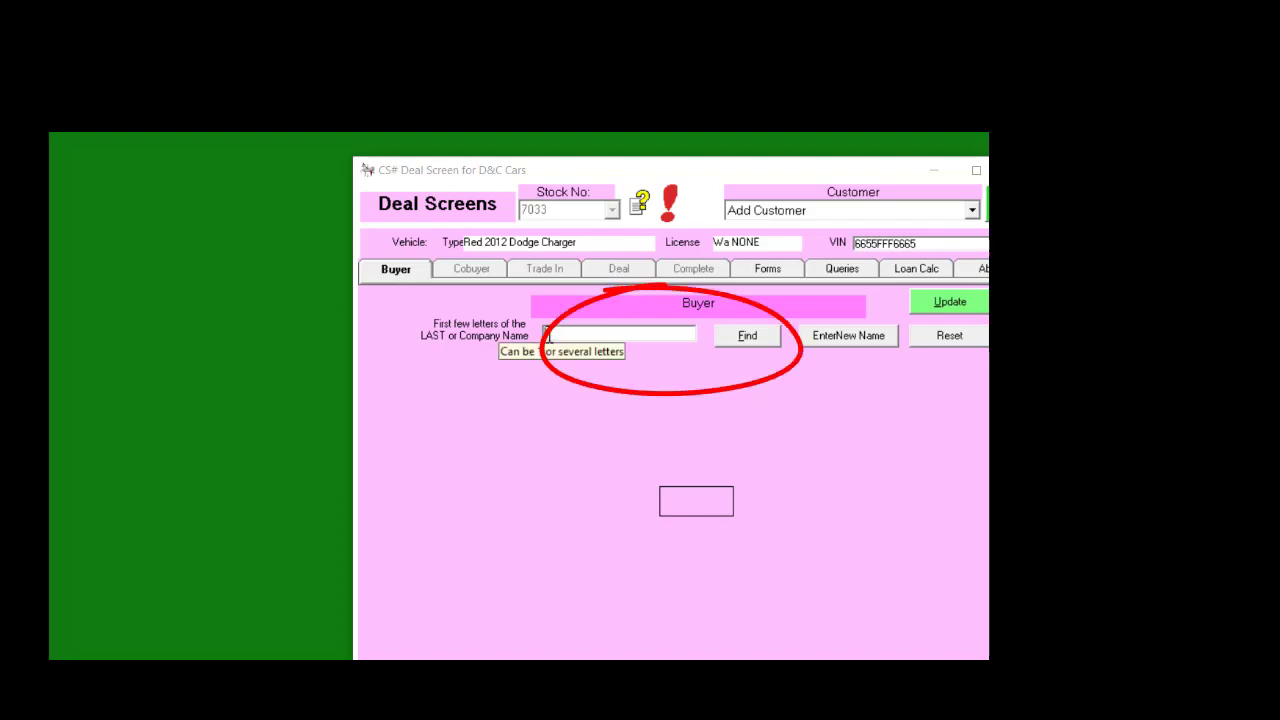
Start a new buyer and enter the customer's last and first names, leaving Company as NA
click(833, 339)
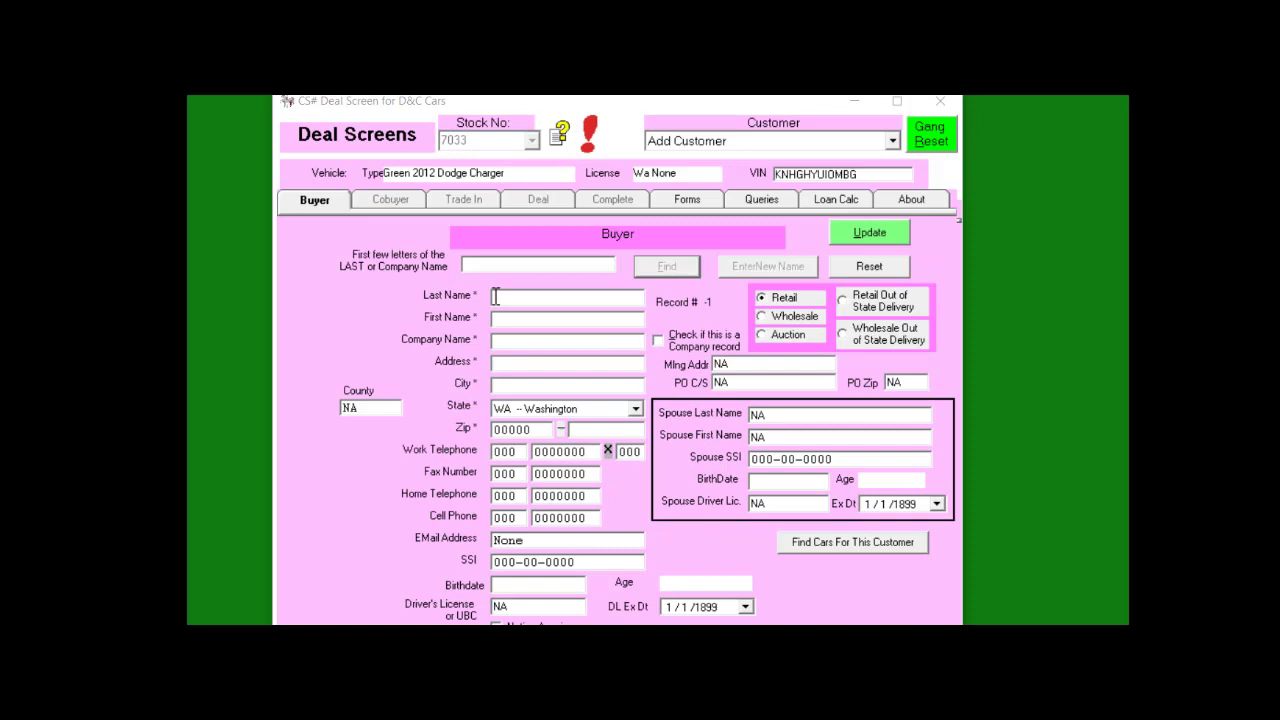
click(494, 296)
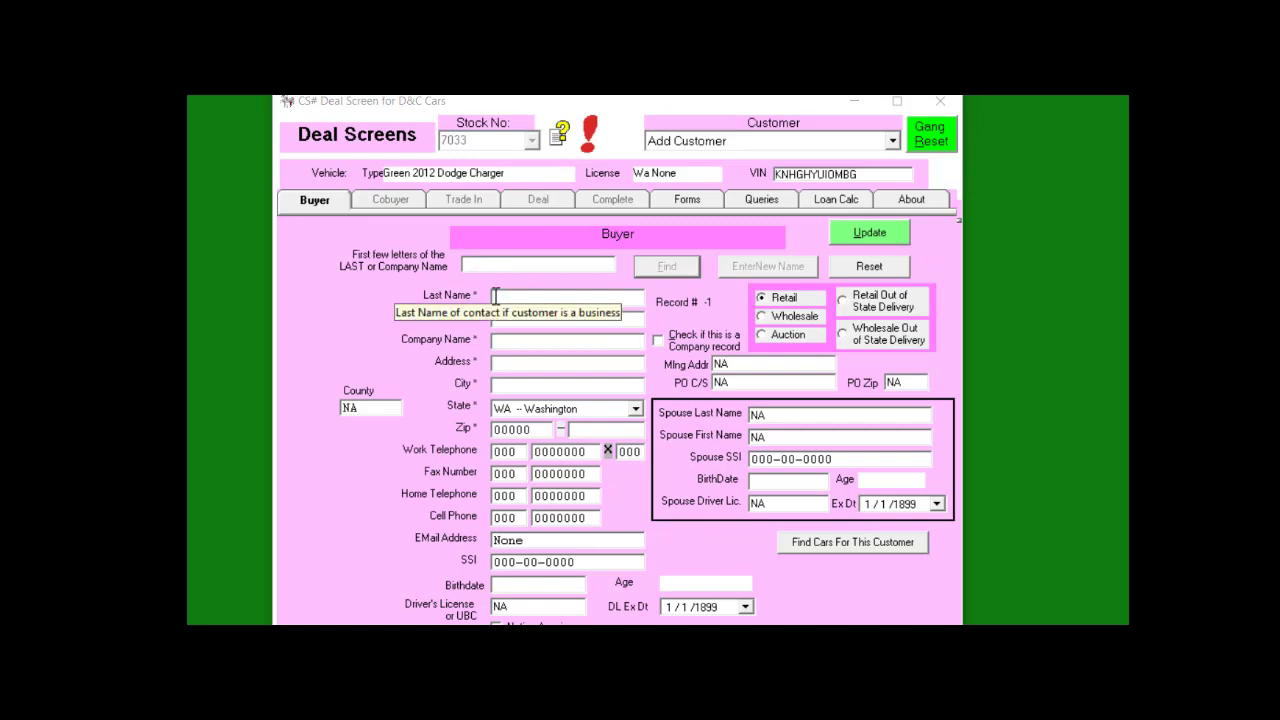
text(rodgers)
key(Tab)
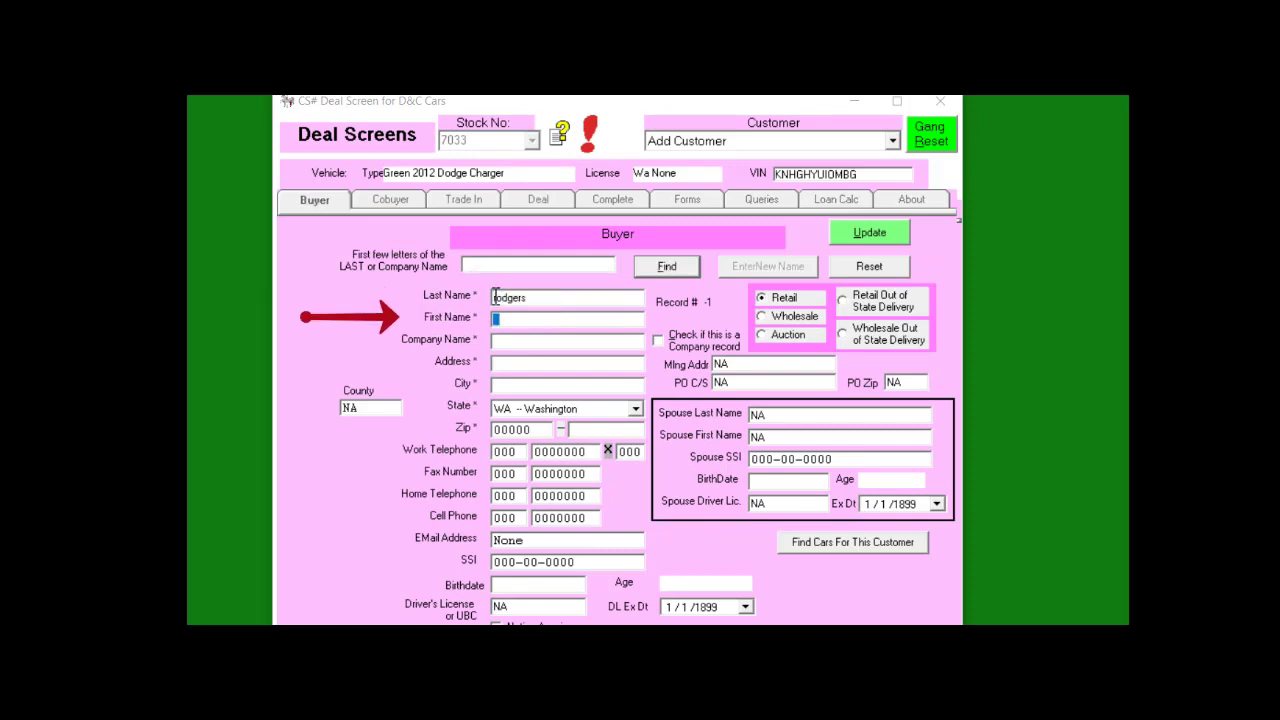
text(aaron)
key(Tab)
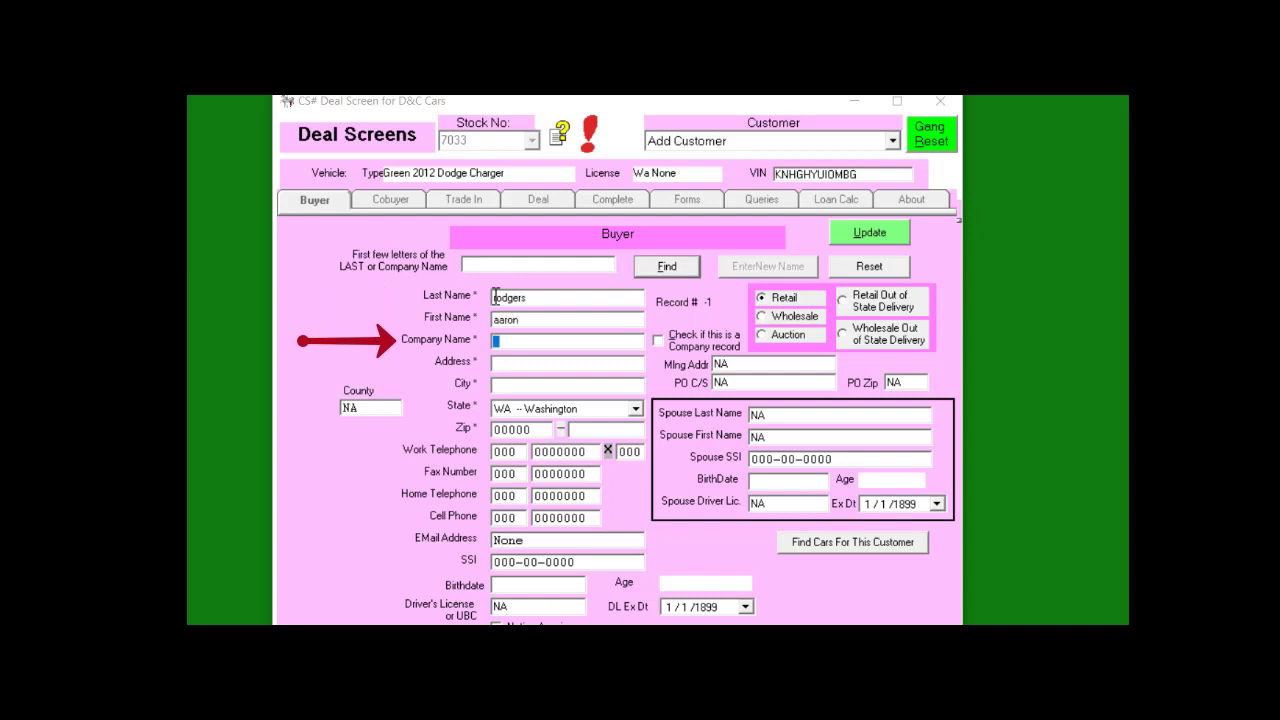
key(Tab)
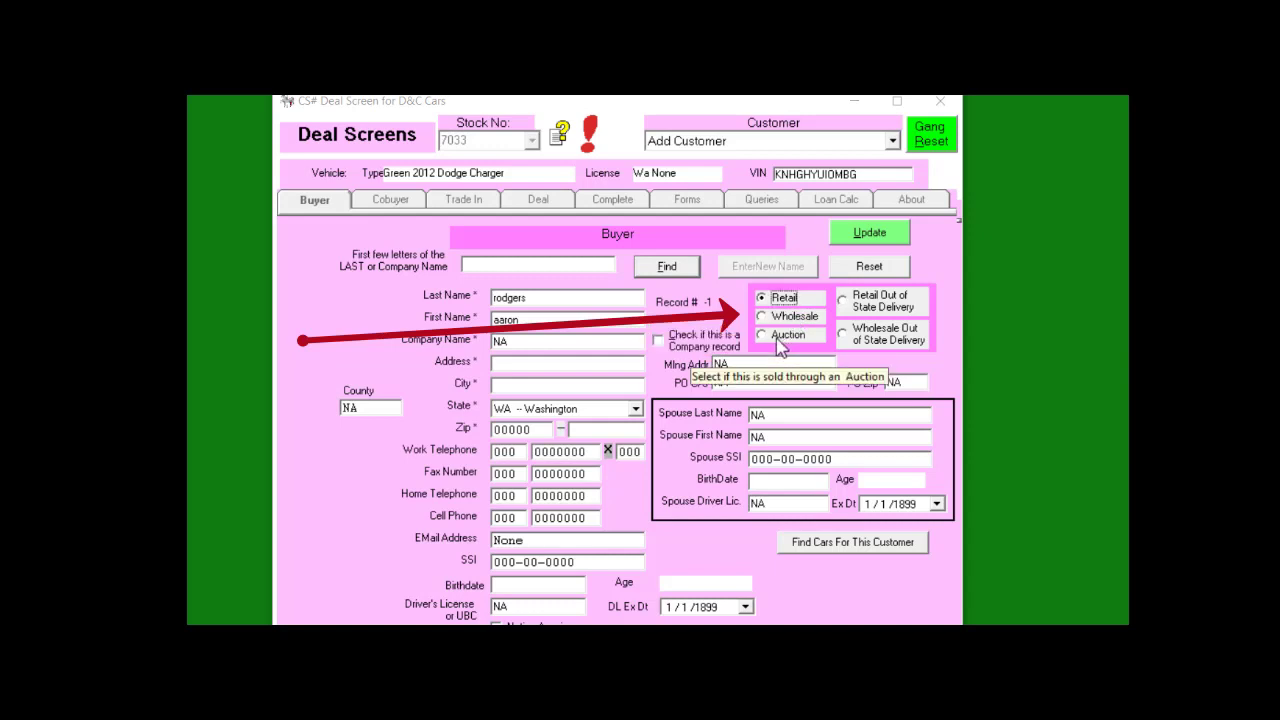
Enter the buyer's street address, city, Washington state and ZIP code
click(497, 363)
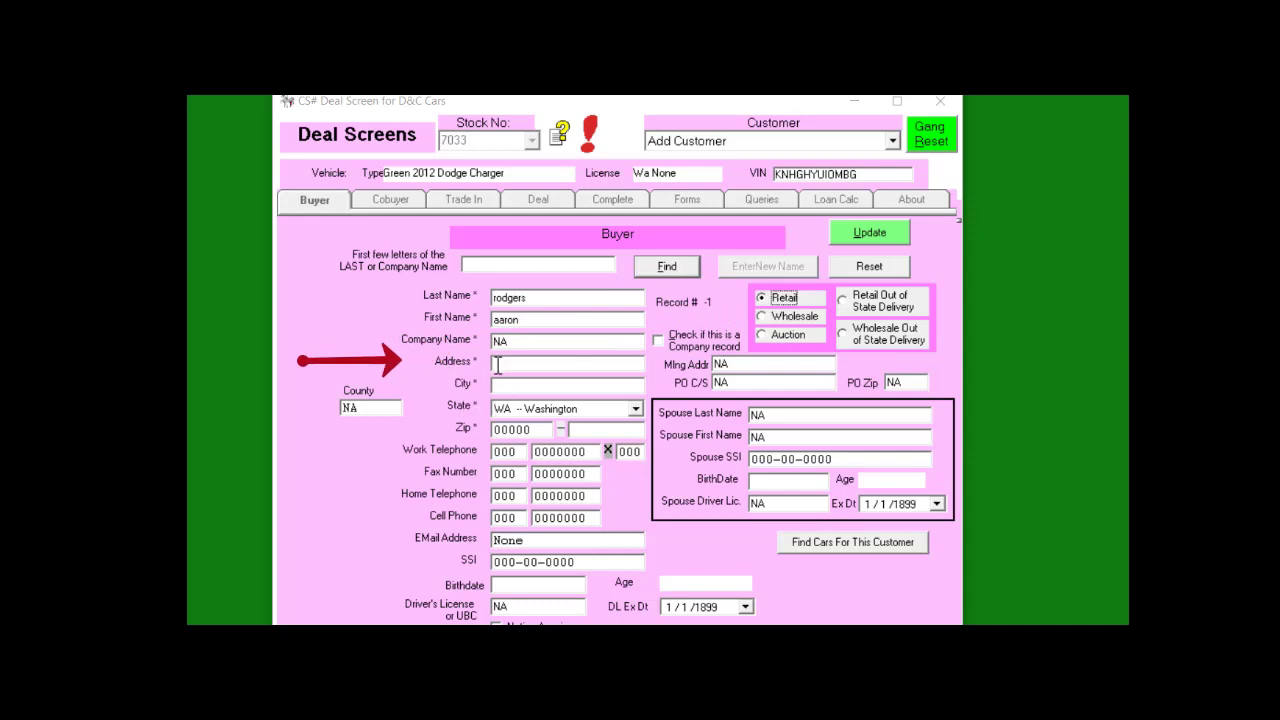
text(123 5th st)
key(Tab)
text(spokane)
key(Tab)
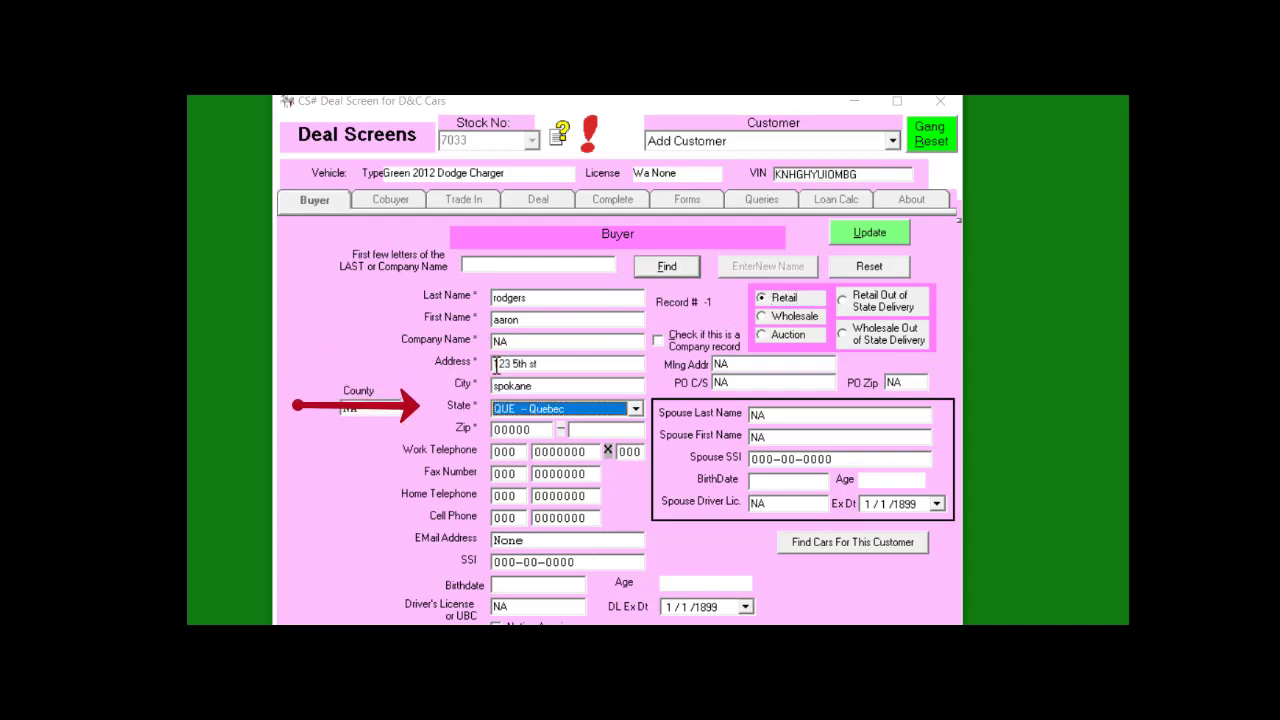
key(Tab)
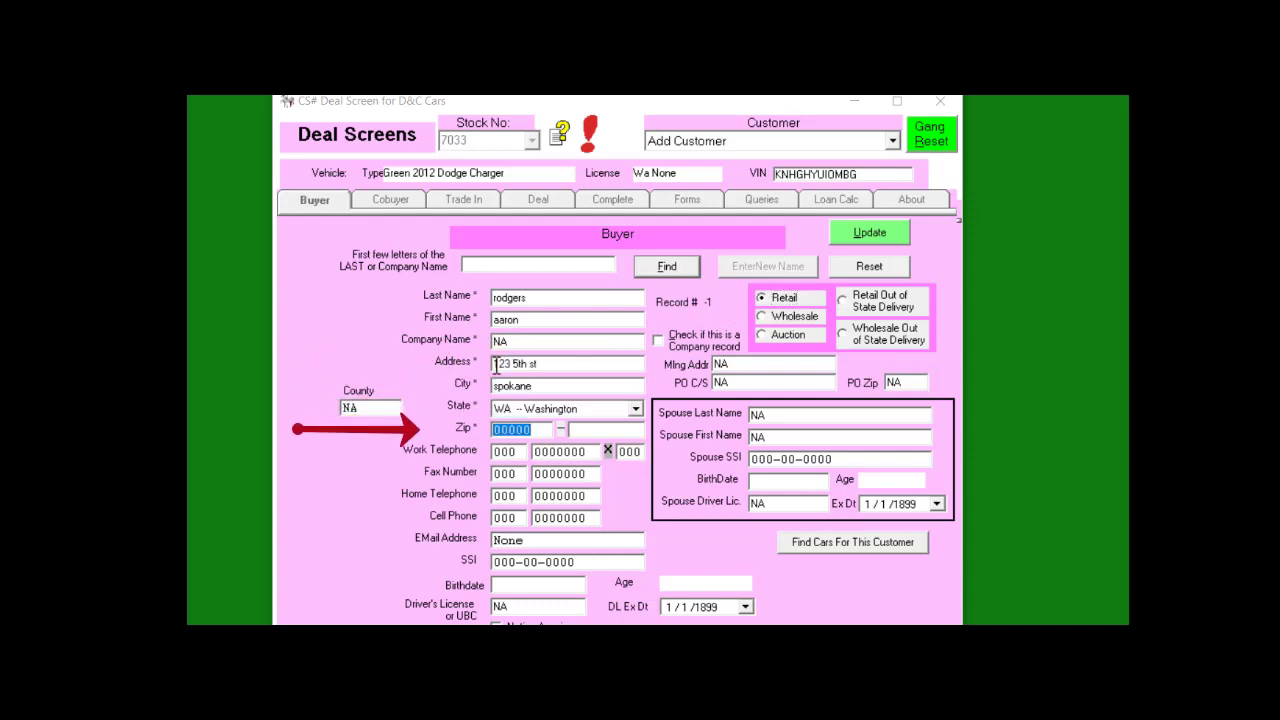
text(99333)
key(Tab)
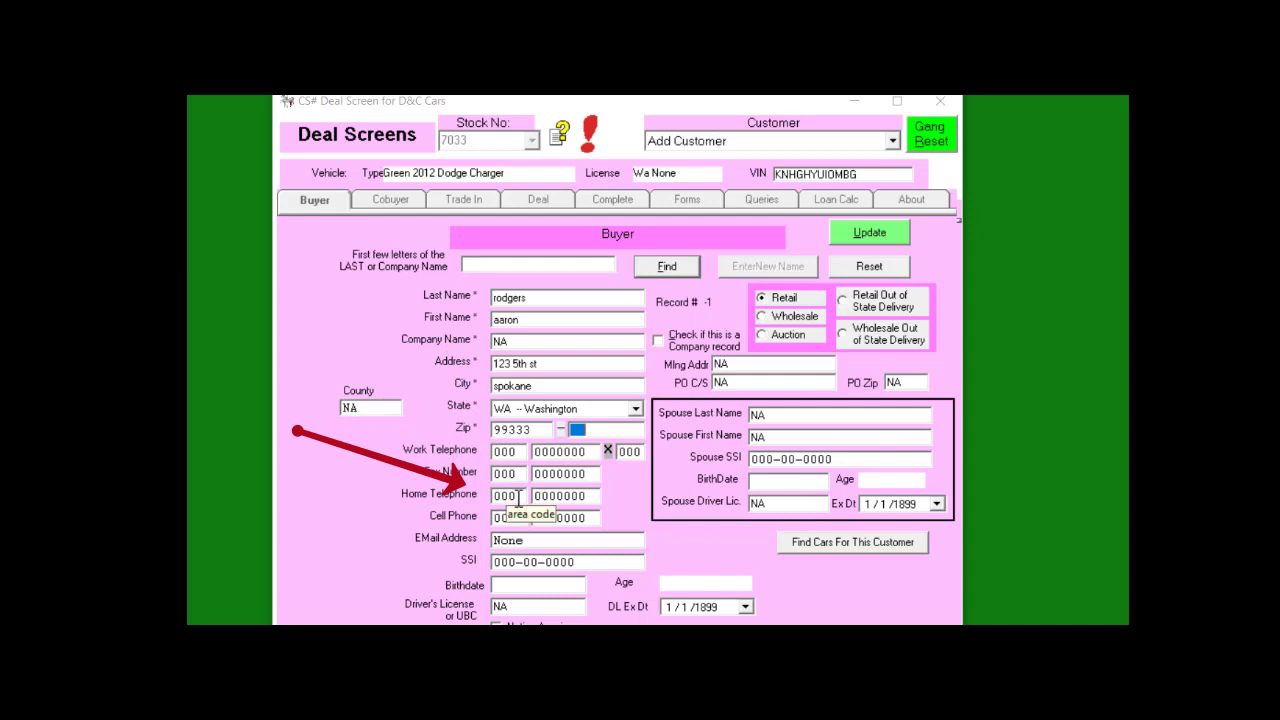
Enter the buyer's home and cell phone numbers, birthdate and driver's license number
click(517, 495)
text(5)
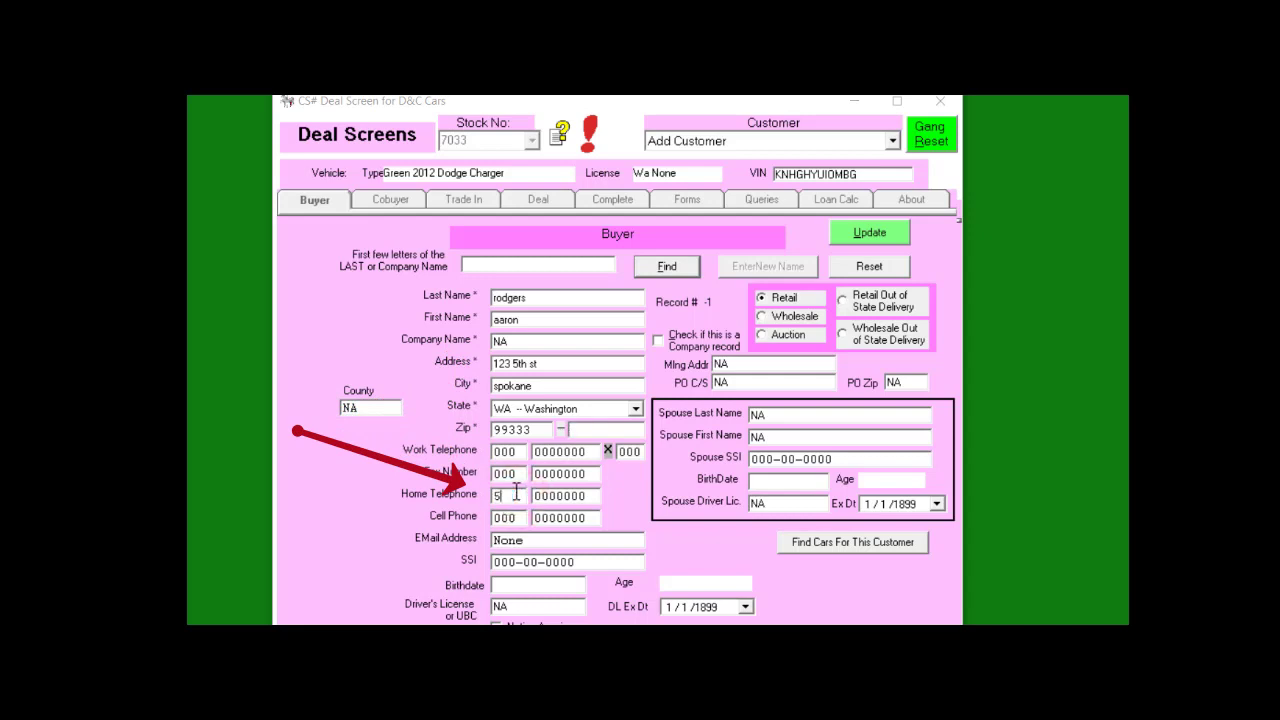
text(095556666)
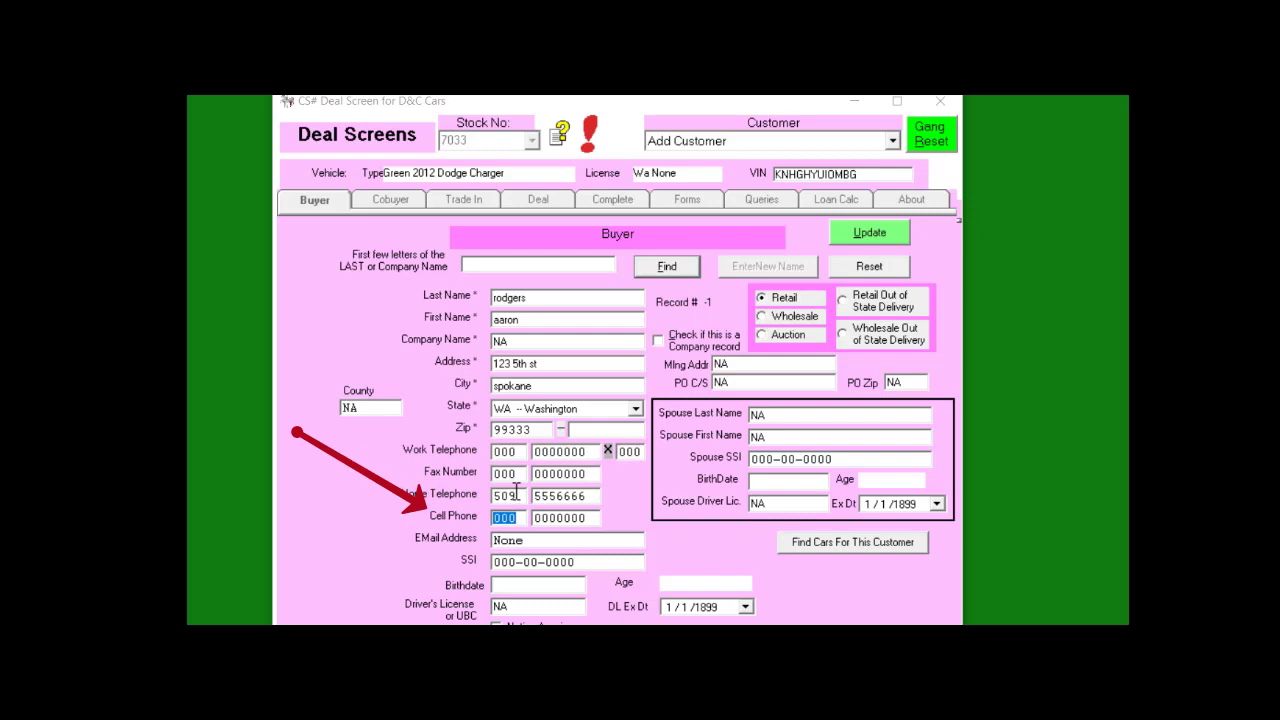
text(509)
text(6667777)
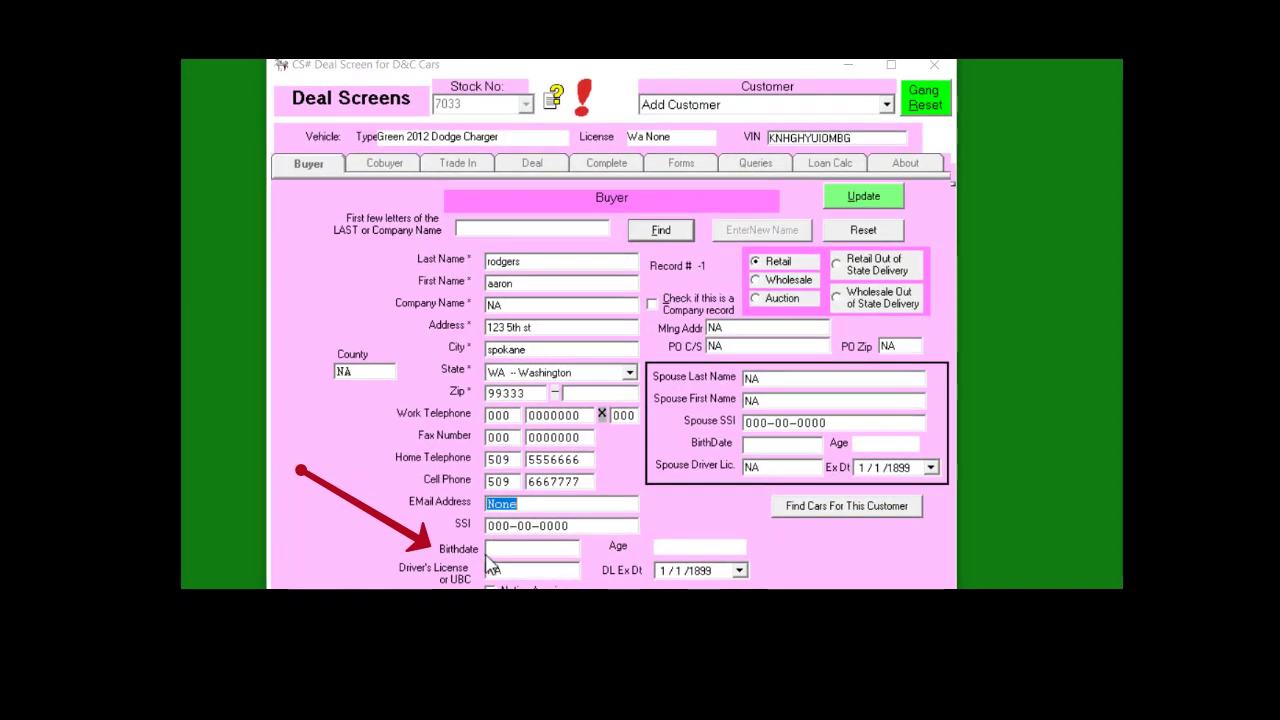
click(486, 549)
text(1/18/1955)
key(Tab)
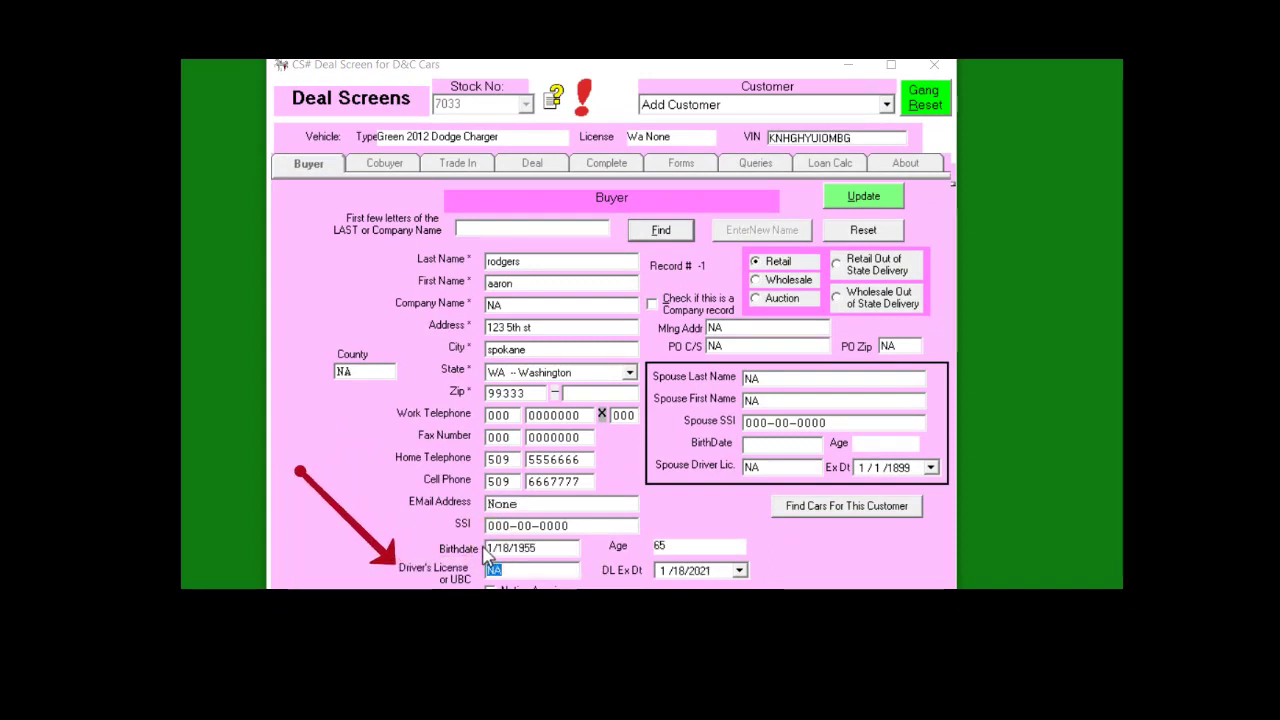
text(DDDDD55555)
key(Tab)
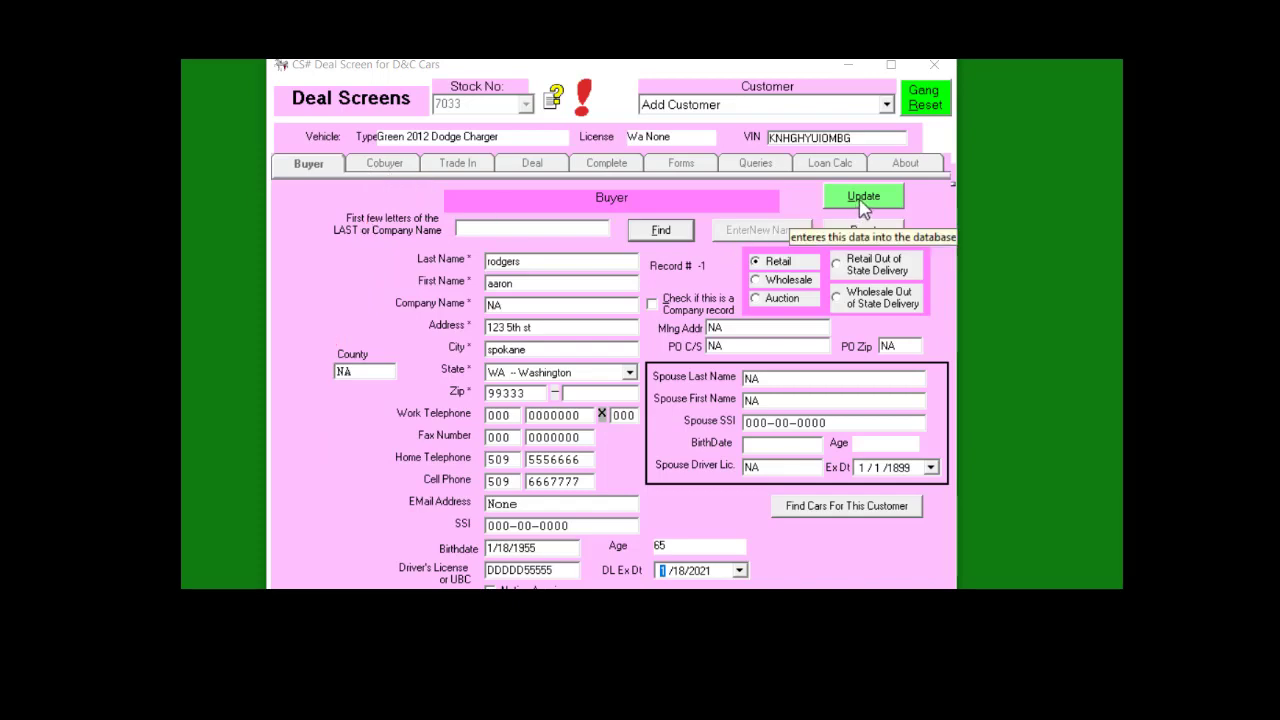
Save the new buyer and hide the dealer cost details on the Deal tab
click(864, 200)
click(556, 166)
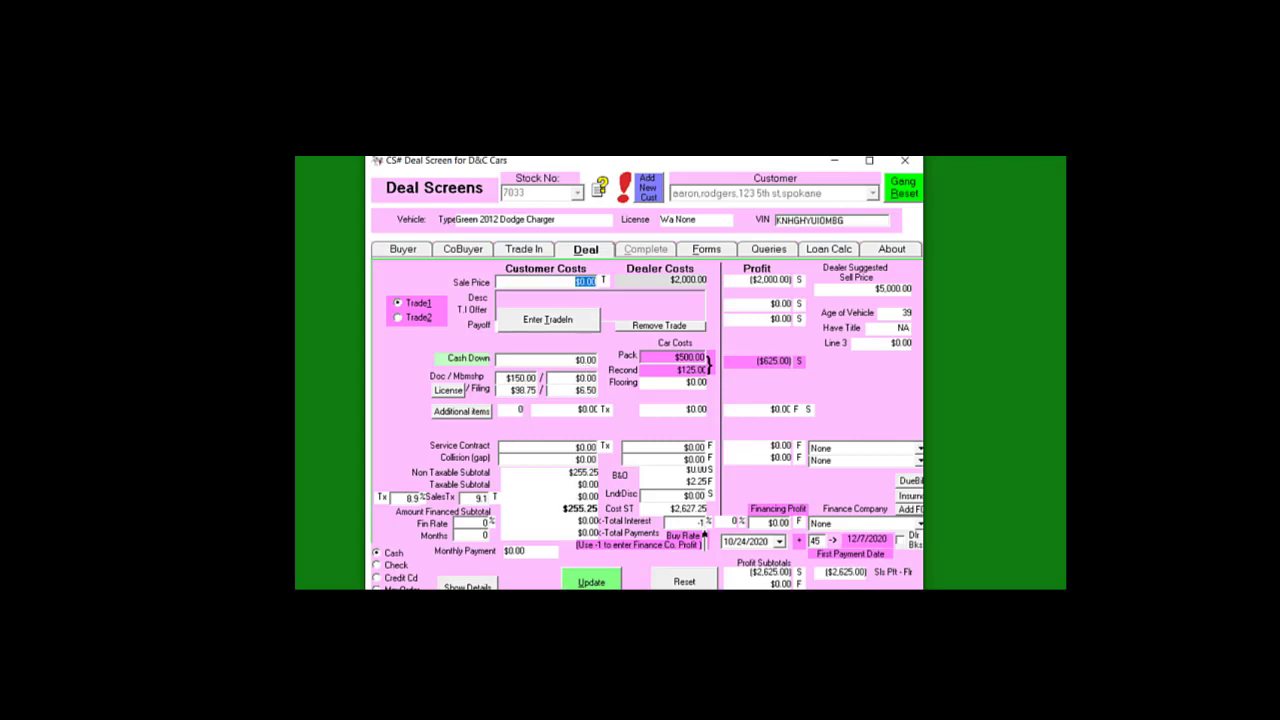
click(467, 585)
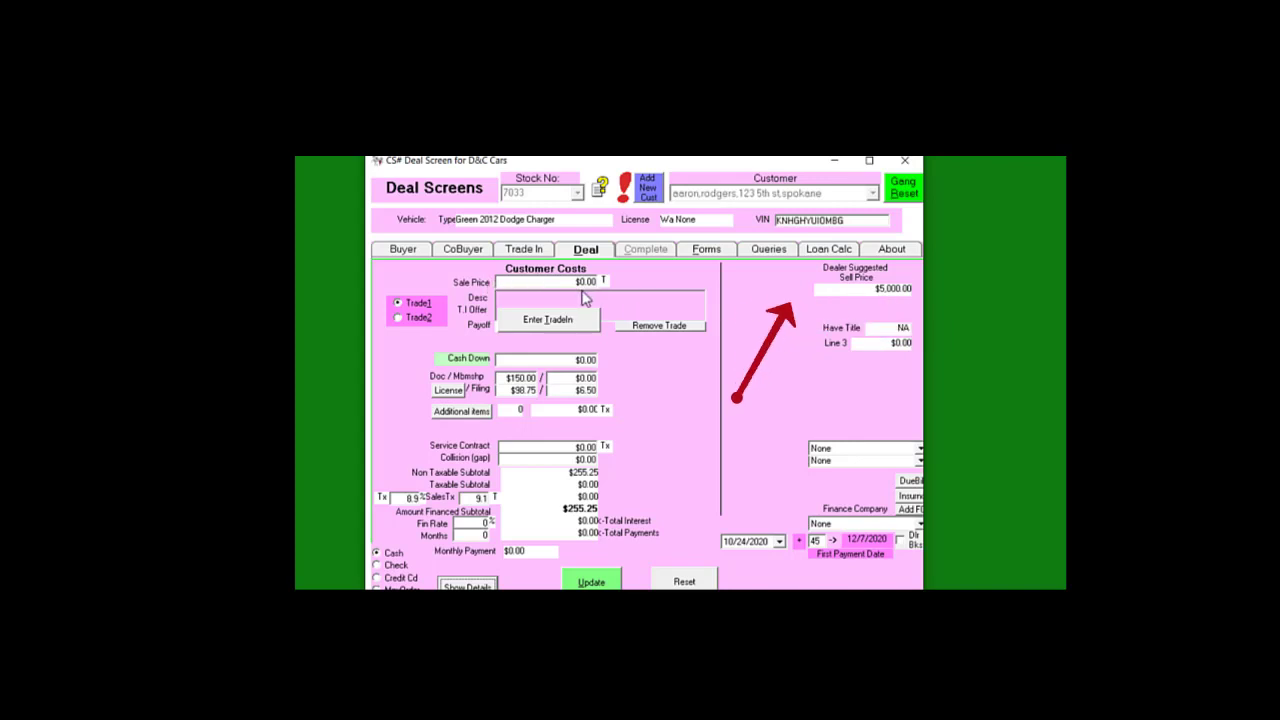
Set the sale price to $4,500.00, keeping the $150.00 doc fee
click(578, 284)
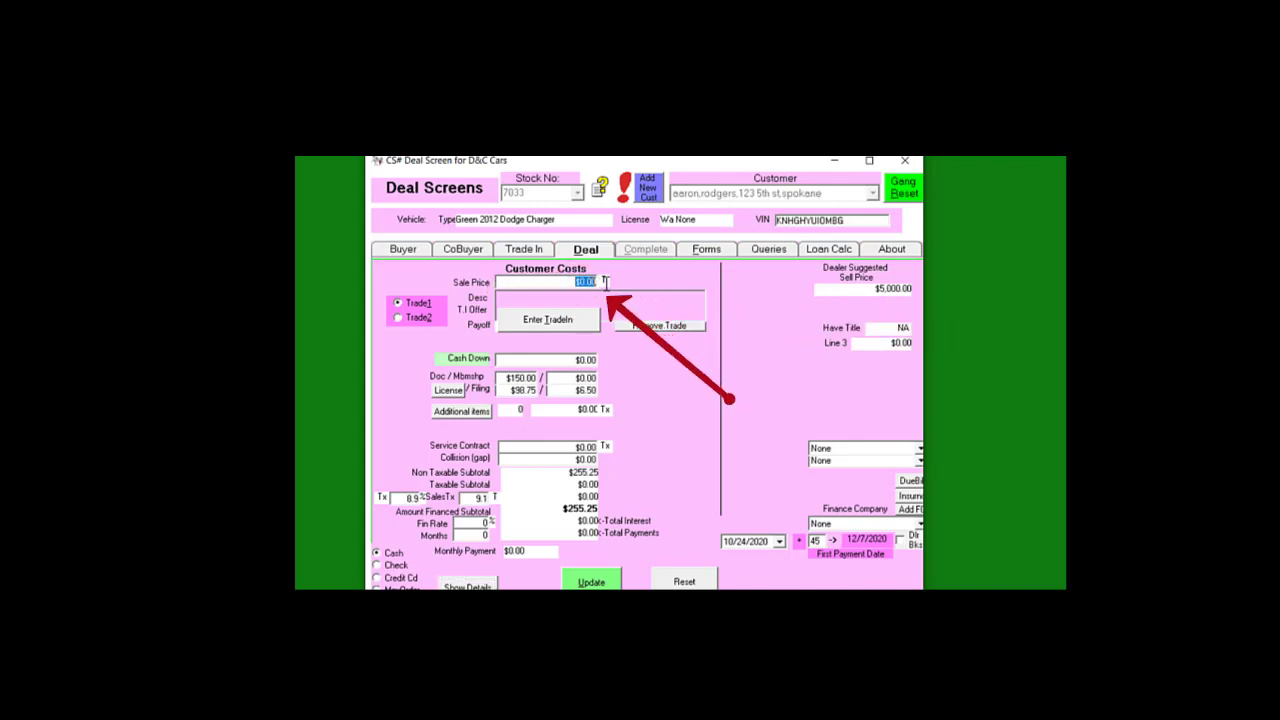
text(4500)
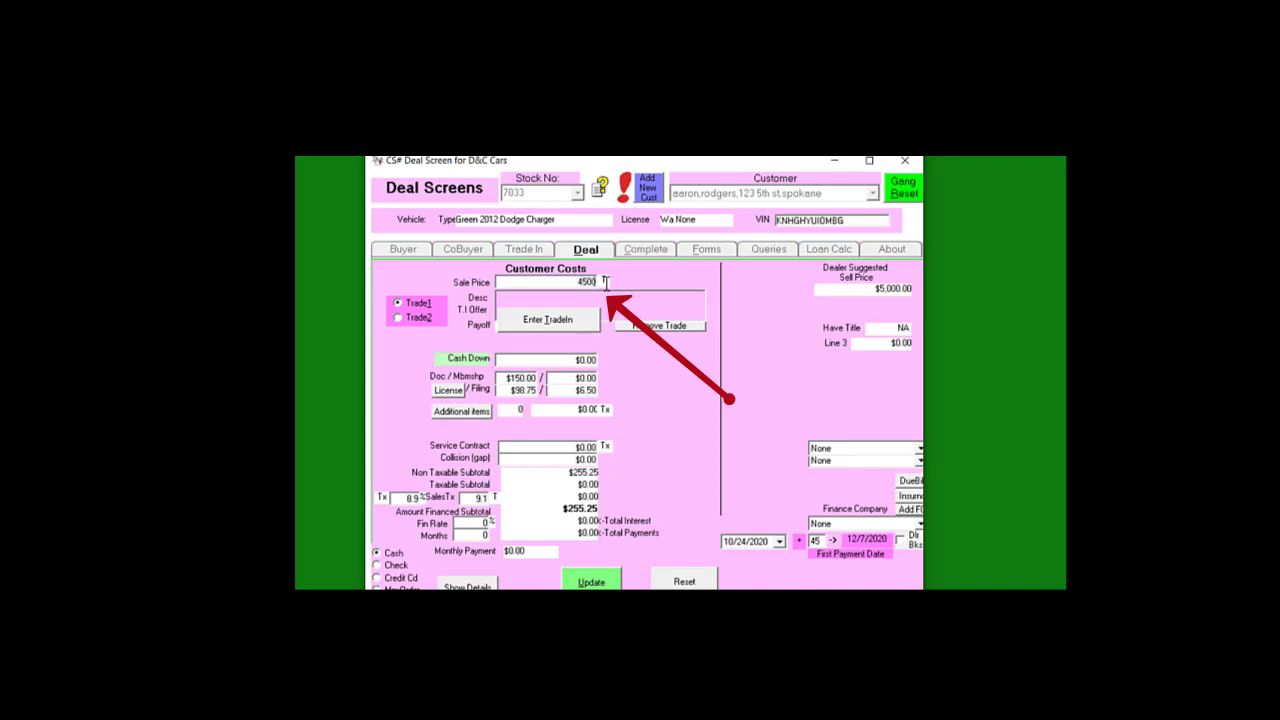
key(Tab)
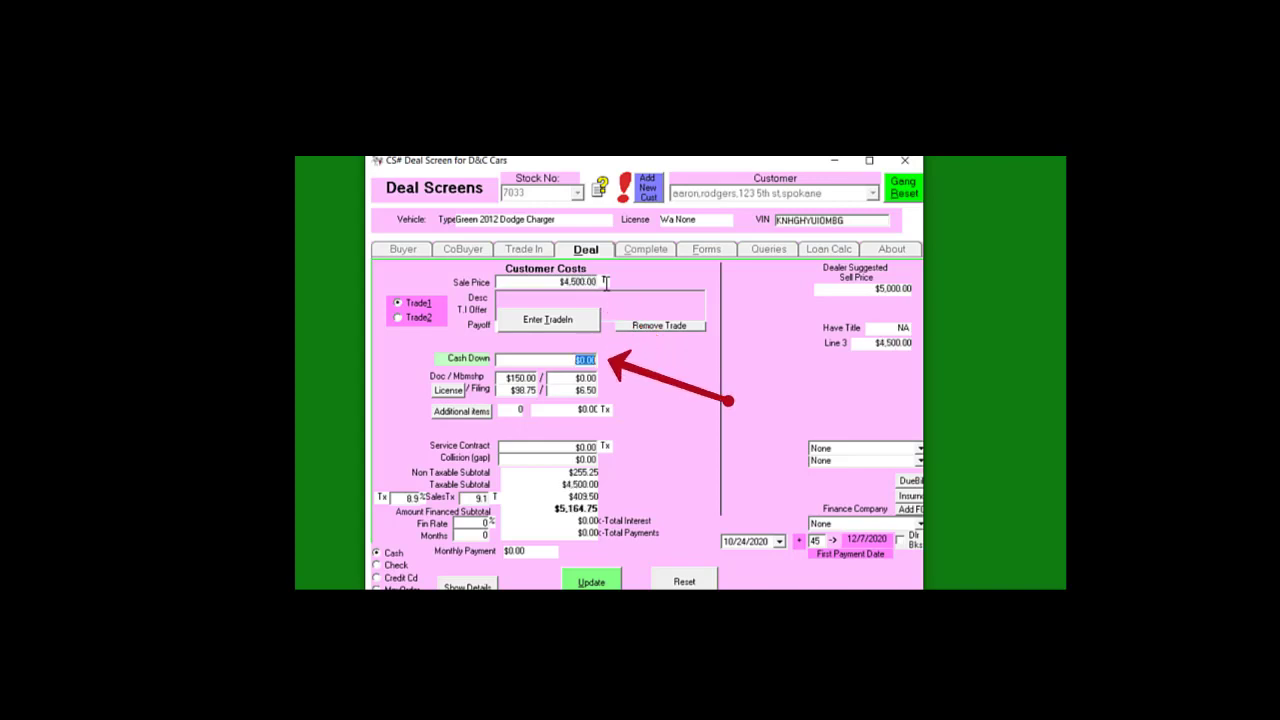
key(Tab)
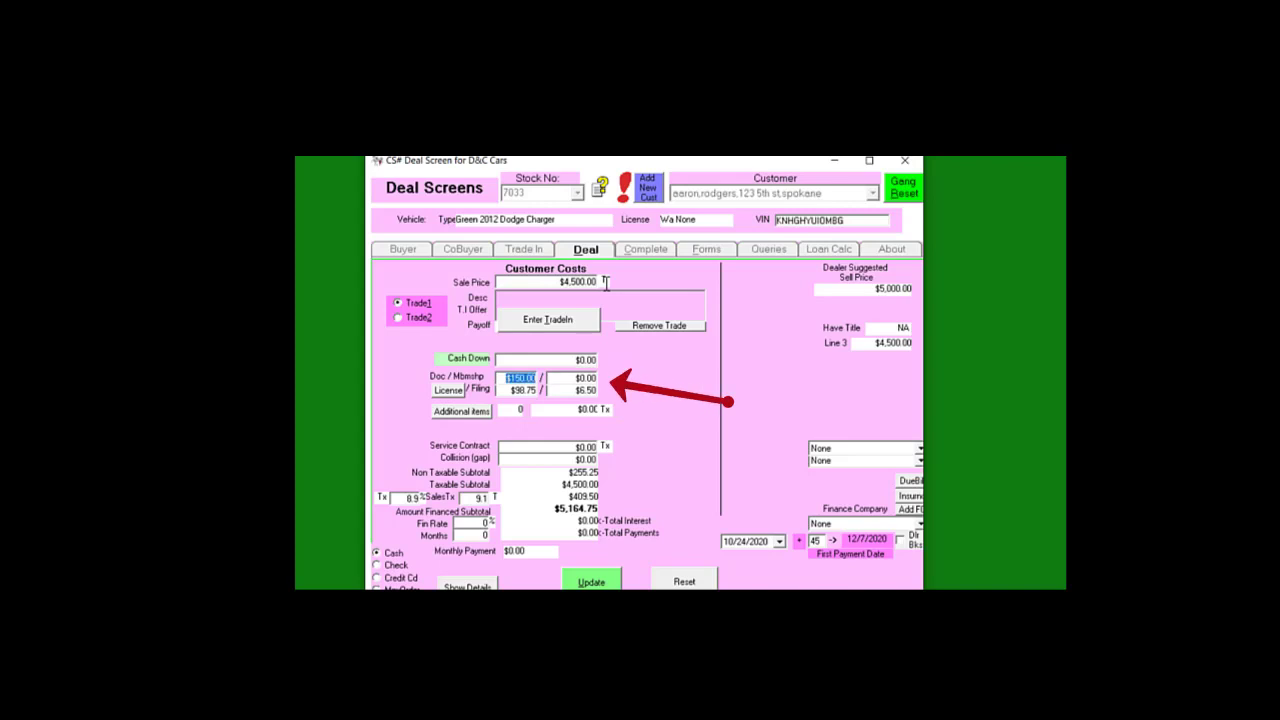
key(Tab)
key(Tab)
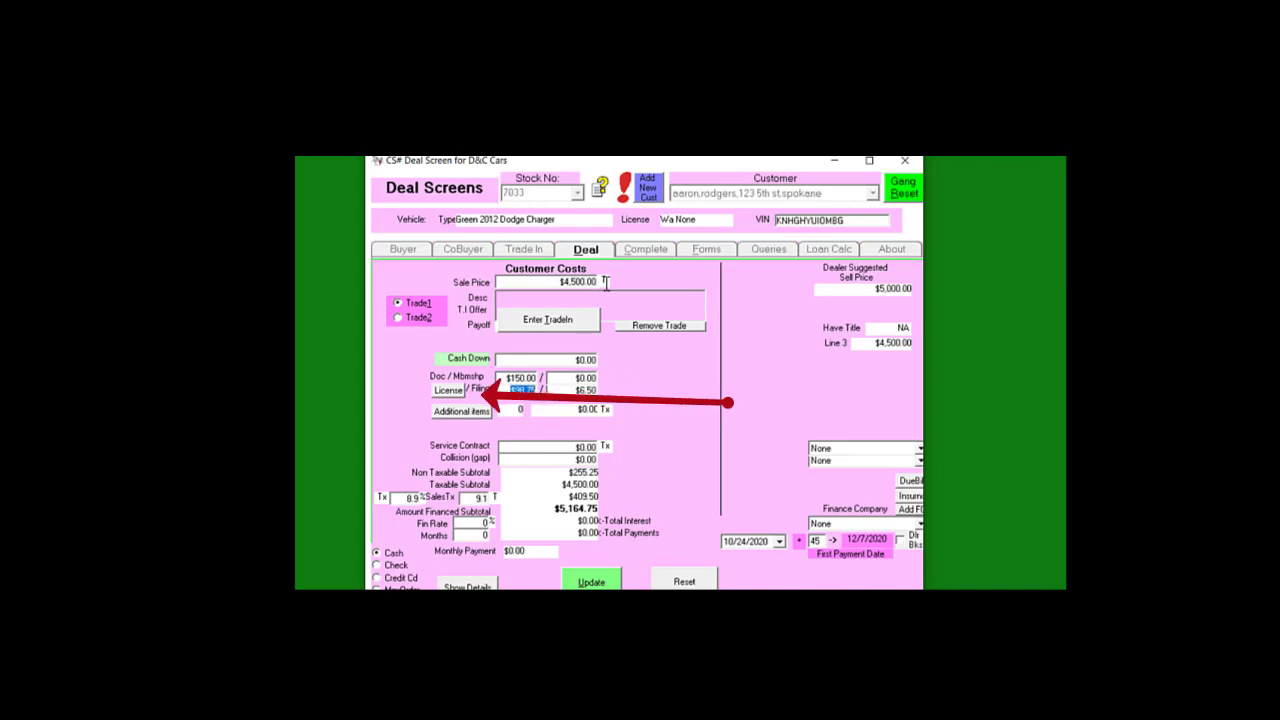
Apply the Wa In State Car licence fee for 4,001-6,000 lbs Cars, making License $147.75
click(443, 393)
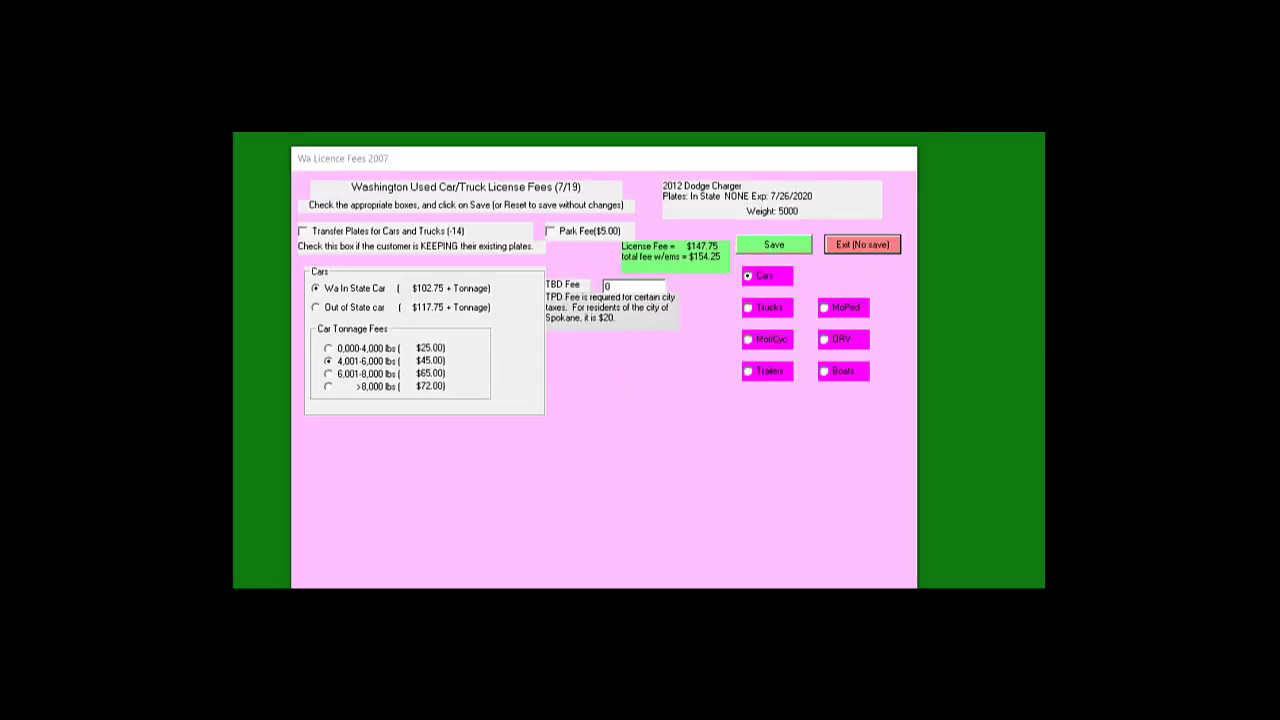
click(328, 361)
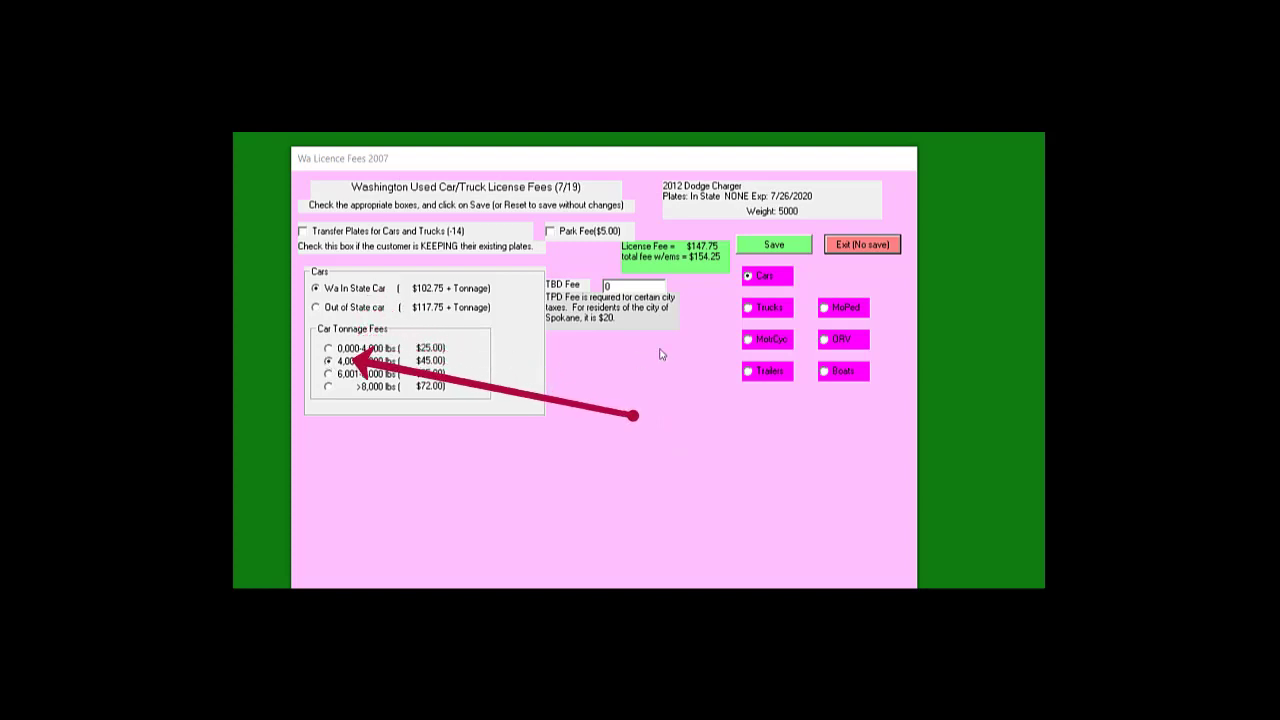
click(746, 278)
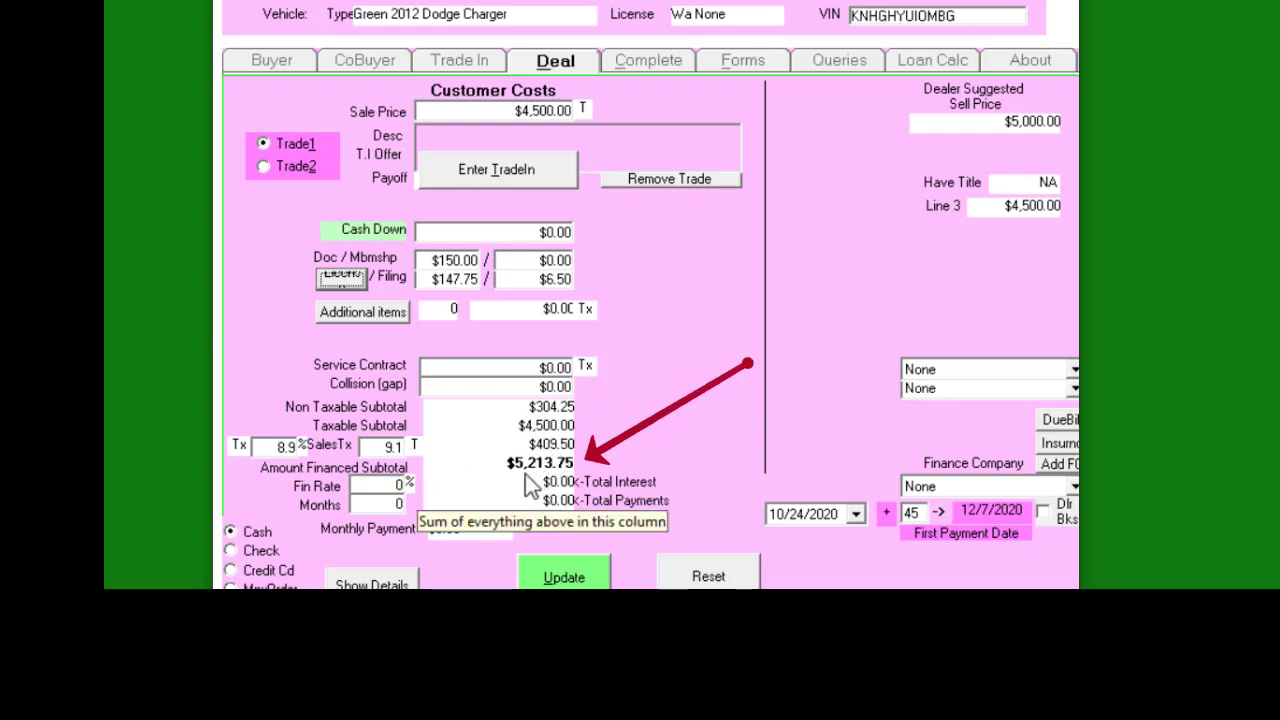
Set the finance rate to 15% over a 12-month term
double_click(285, 447)
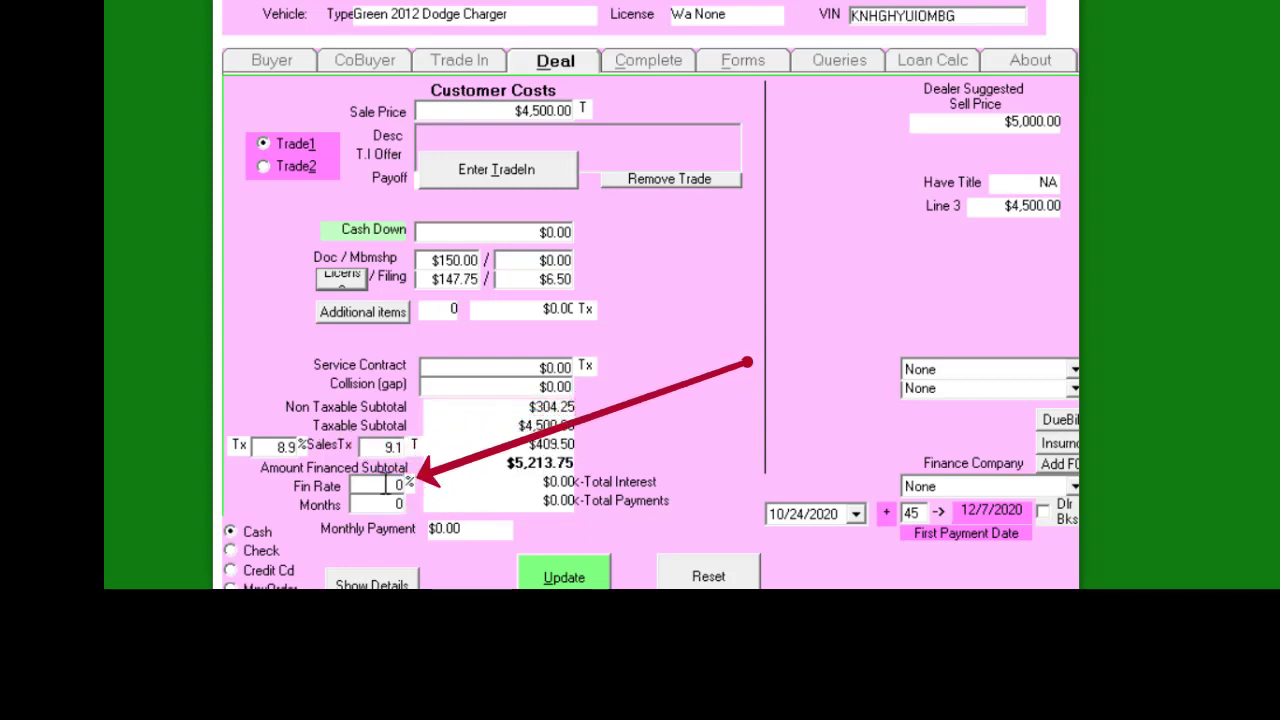
click(386, 485)
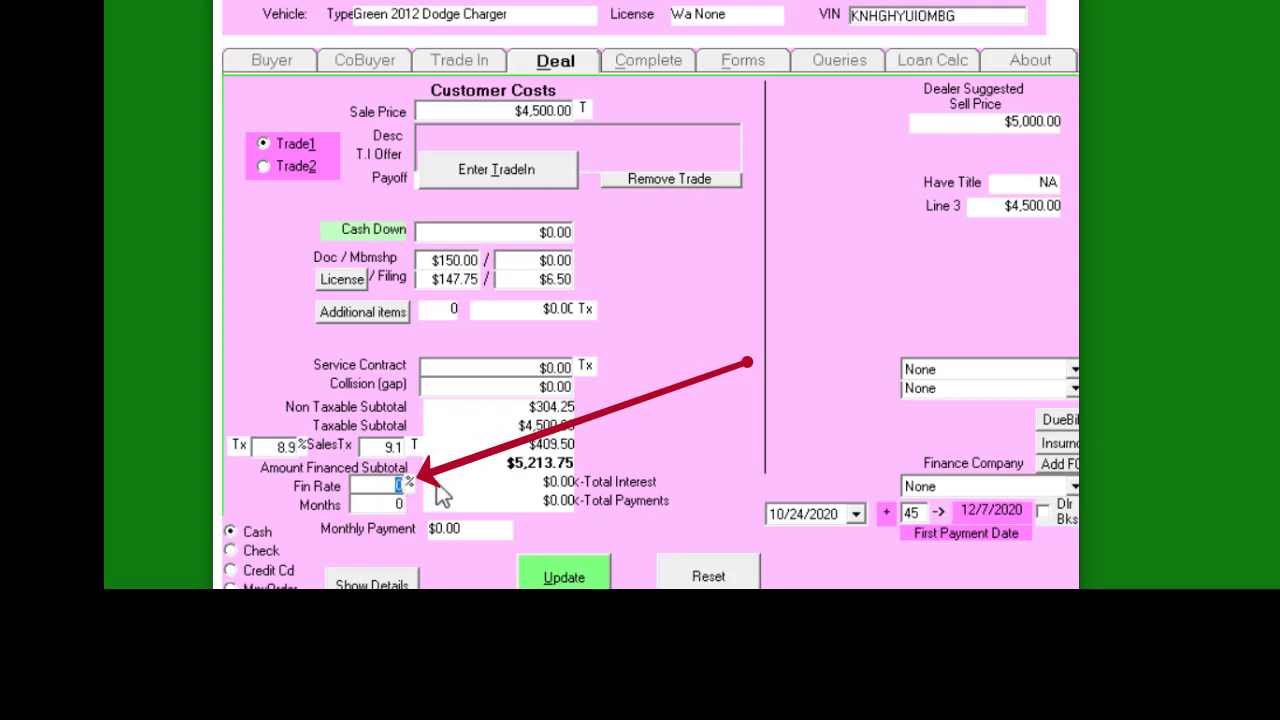
text(15)
key(Tab)
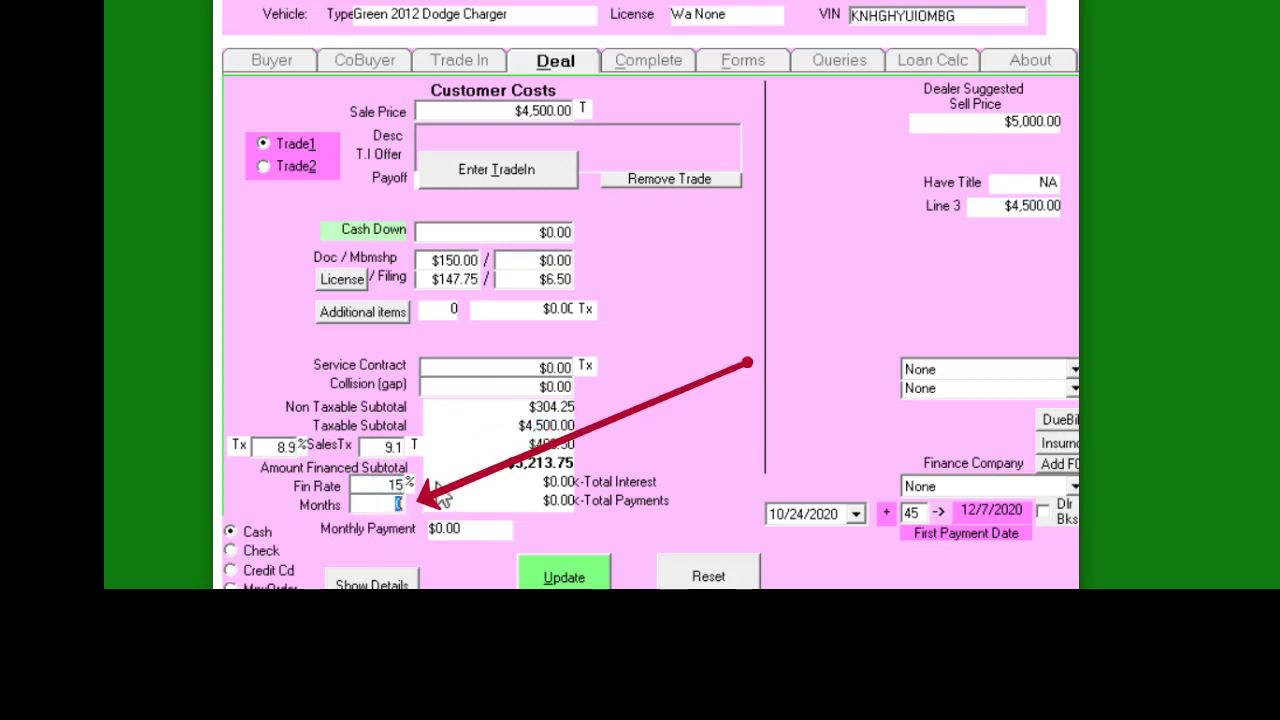
text(12)
key(Tab)
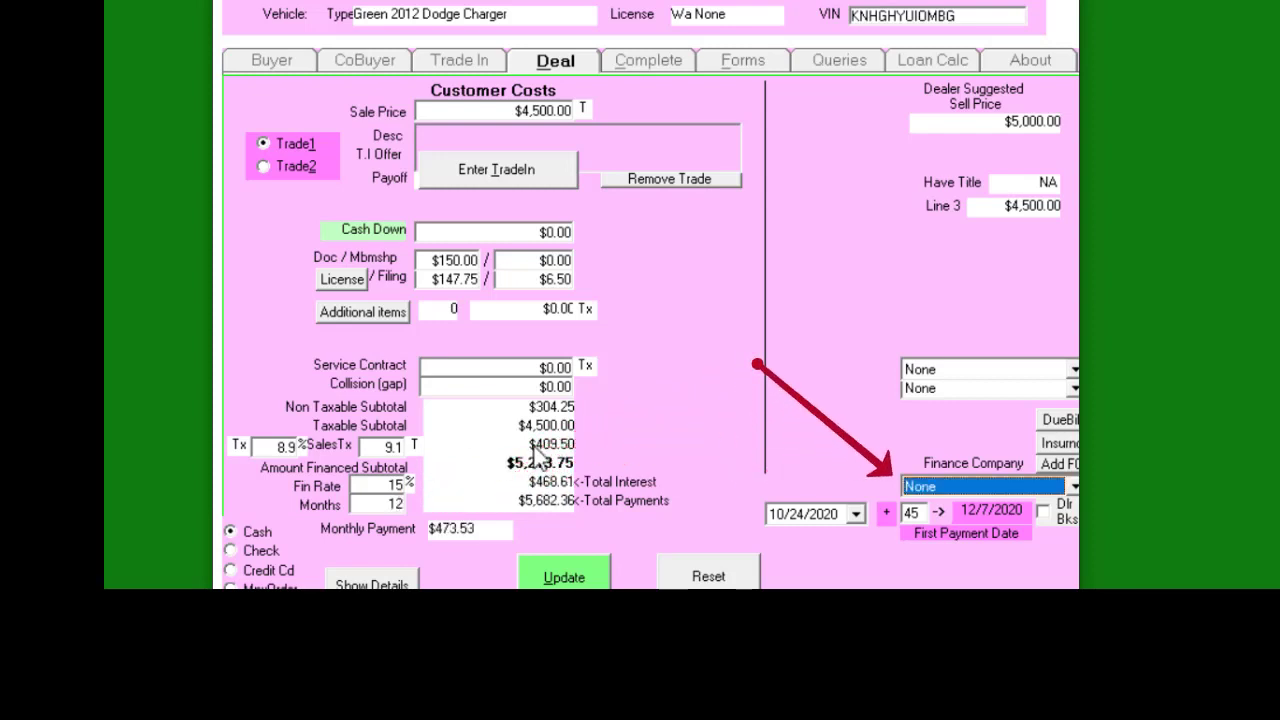
Finance as Self Financing Monthly, save the deal, and show the dealer cost and profit breakdown
click(1070, 487)
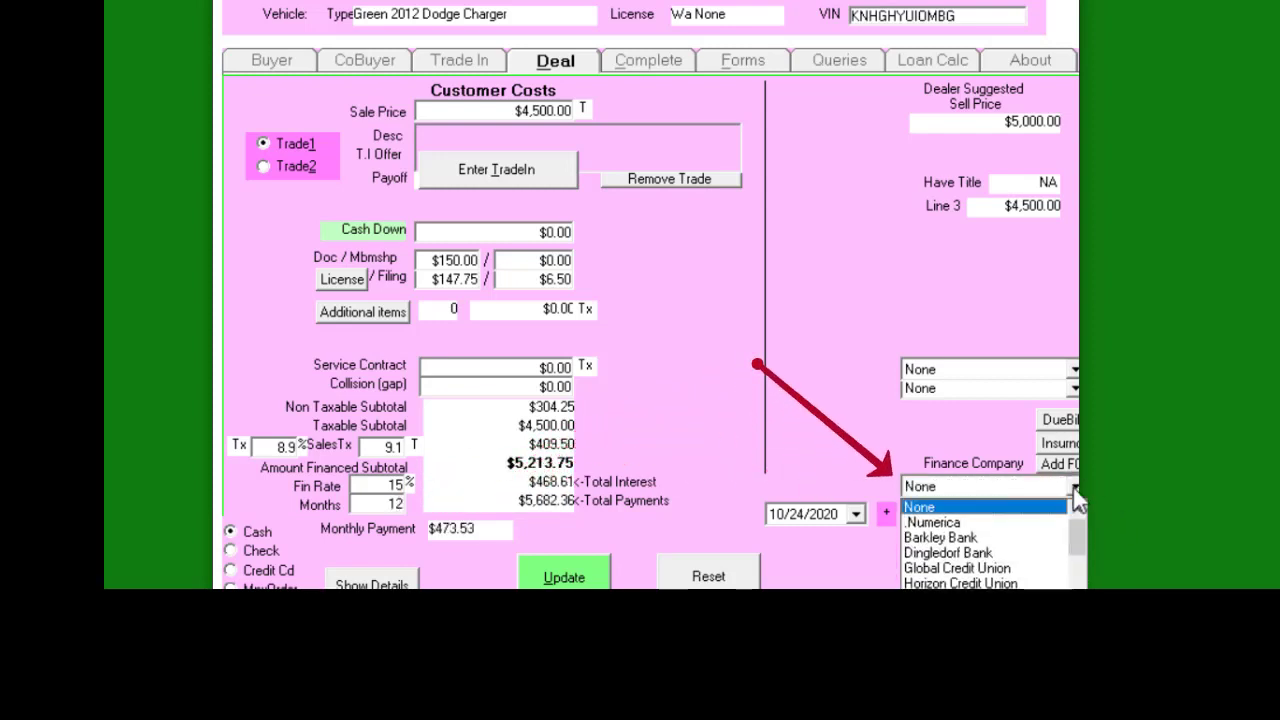
scroll(1053, 578, down, 4)
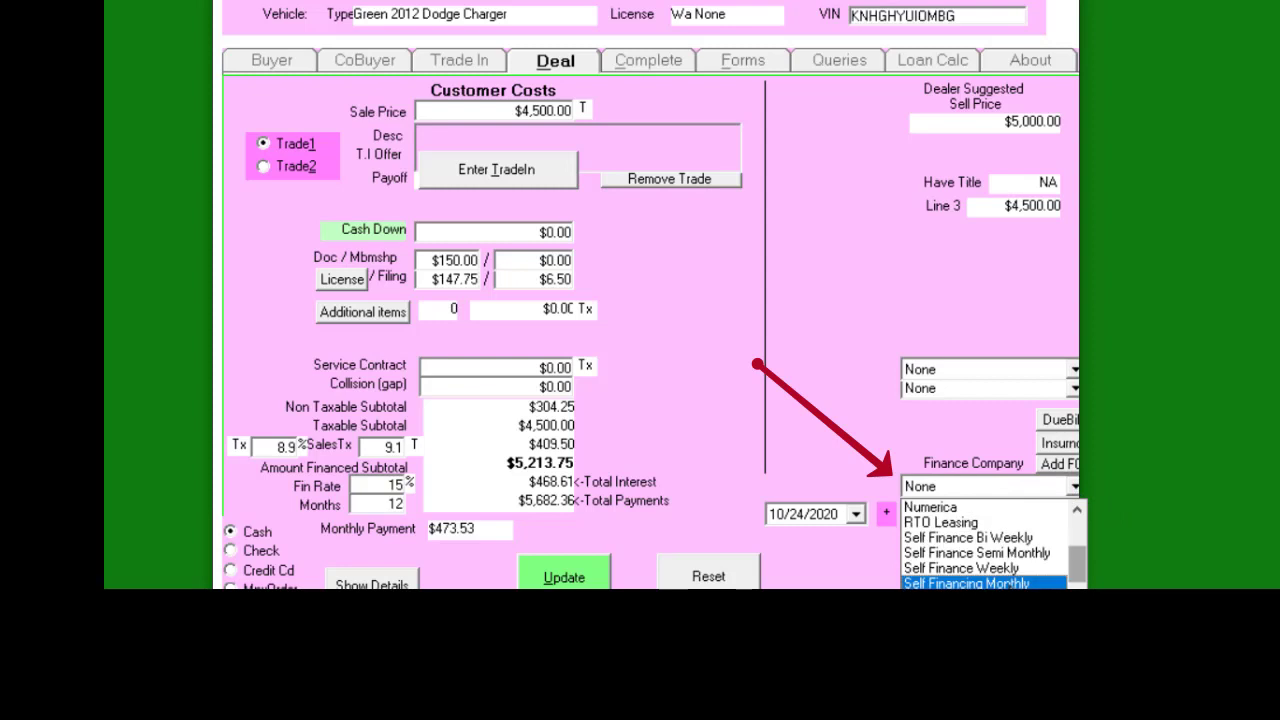
click(1053, 583)
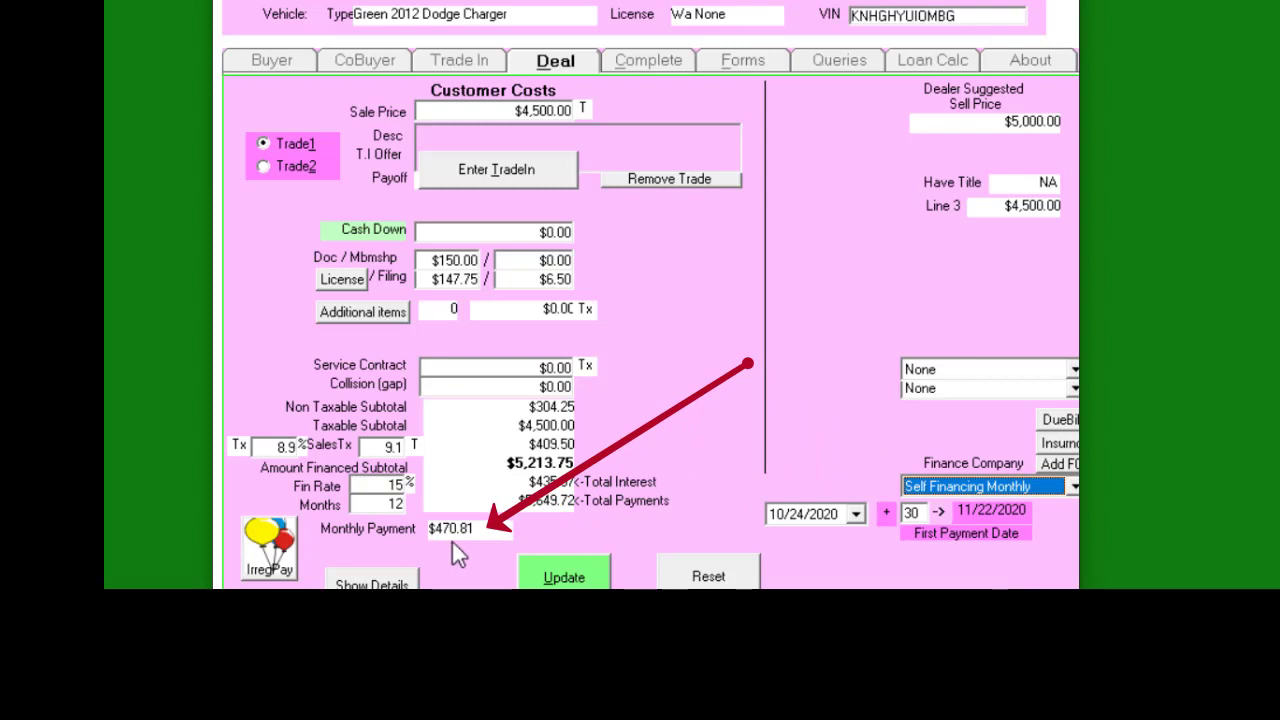
click(564, 577)
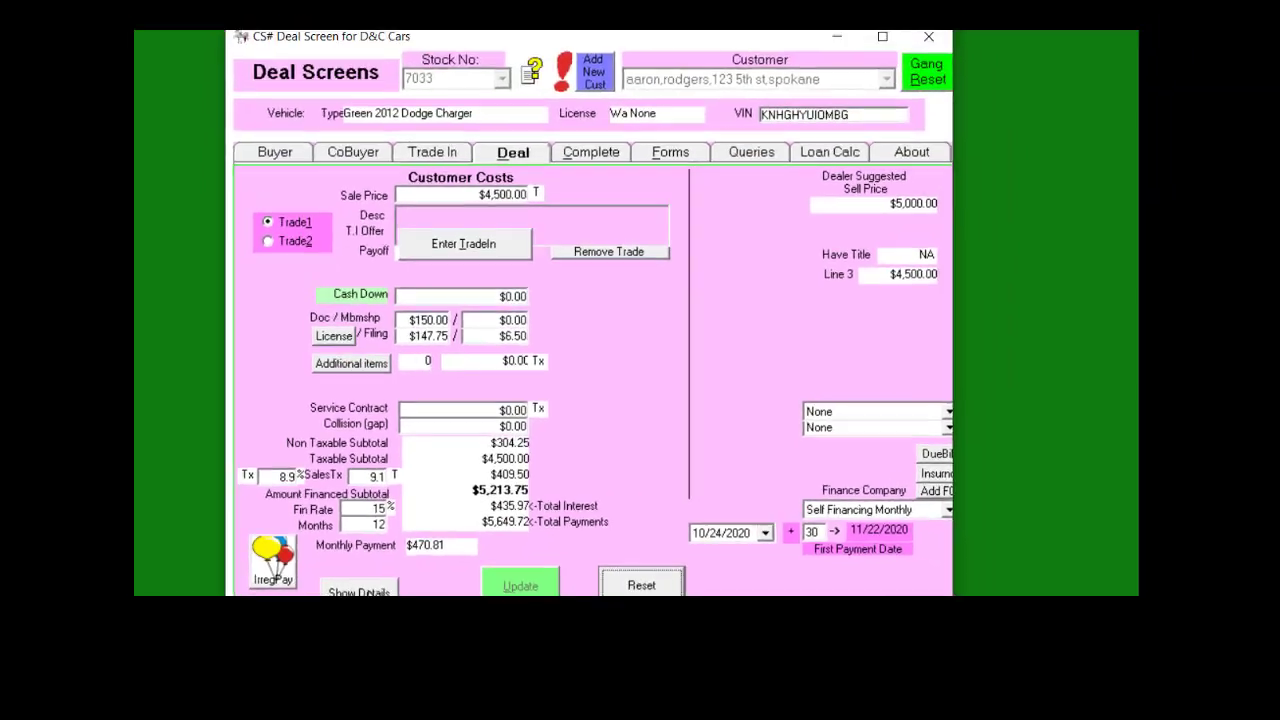
click(378, 583)
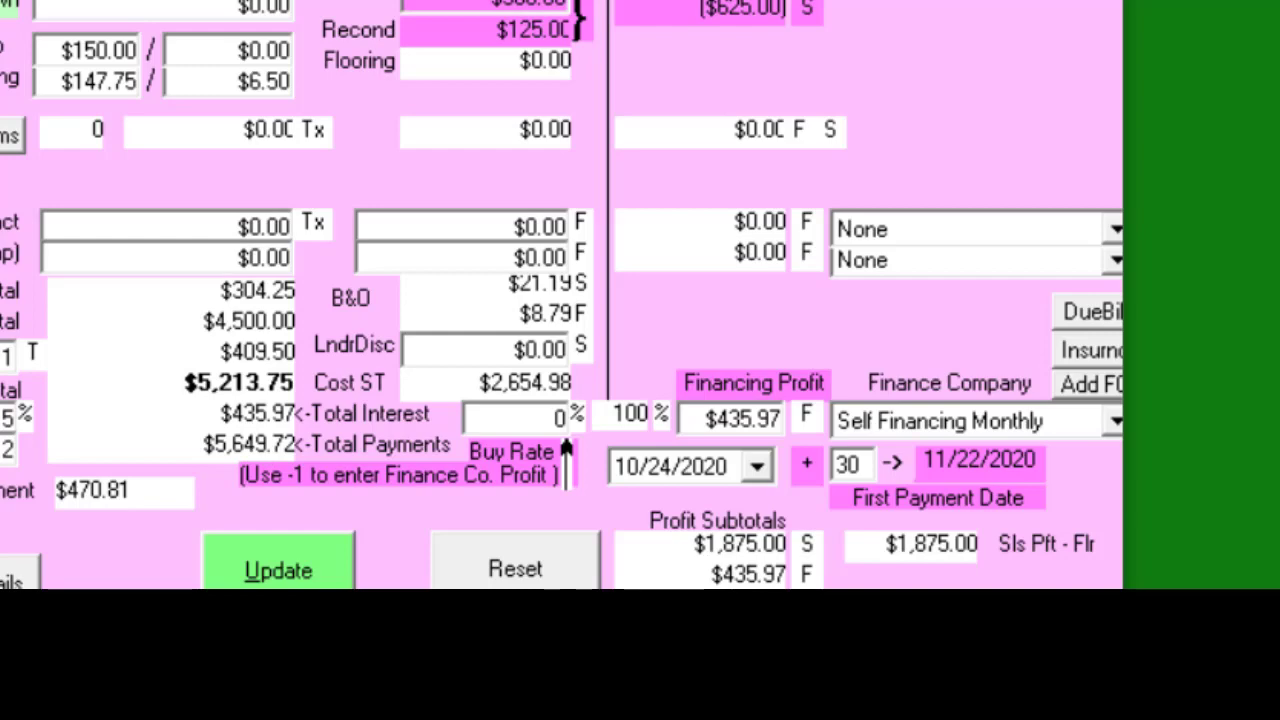
Save the deal and print Purchase Order form 70971 on the Brother MFC-J5620DW printer
click(299, 581)
click(640, 9)
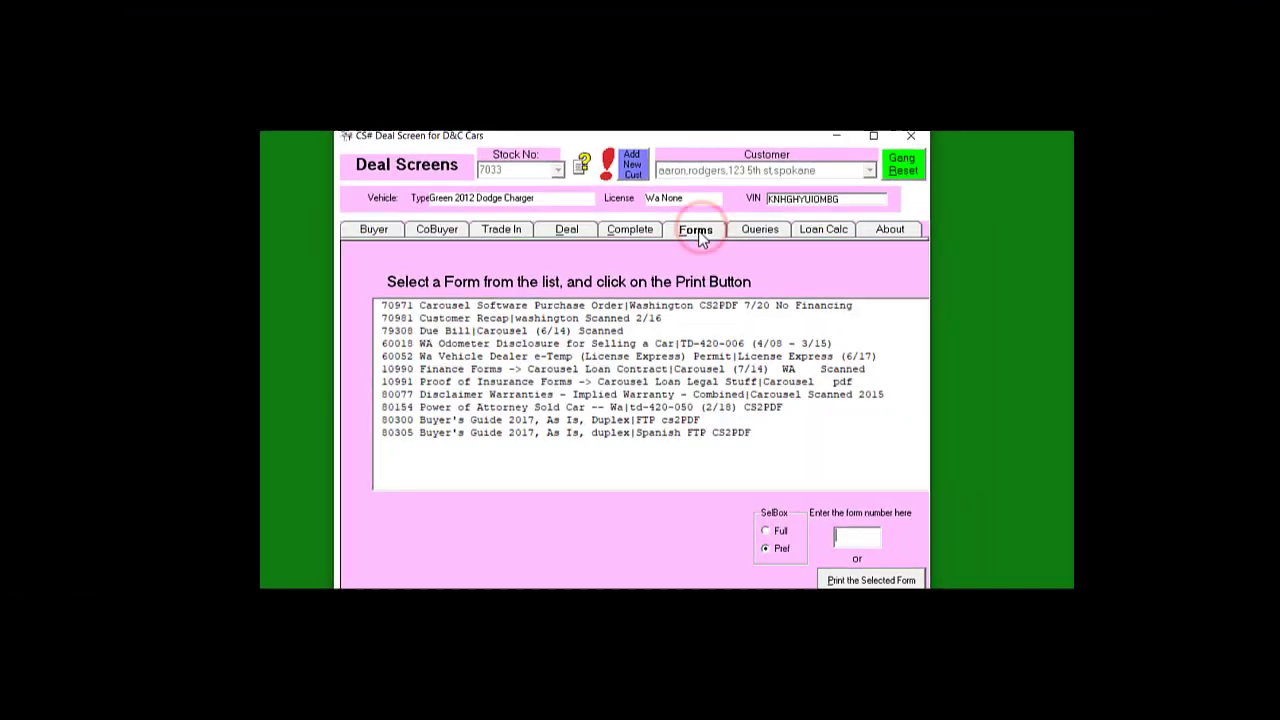
click(509, 308)
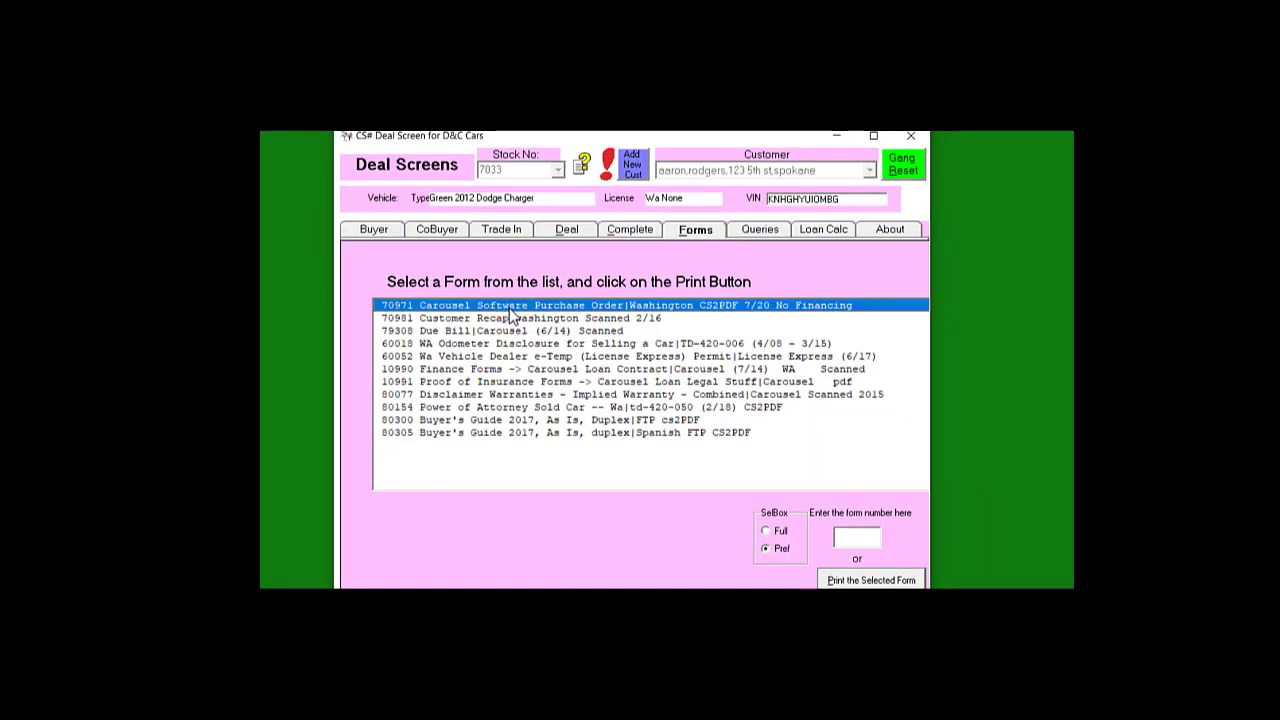
click(840, 583)
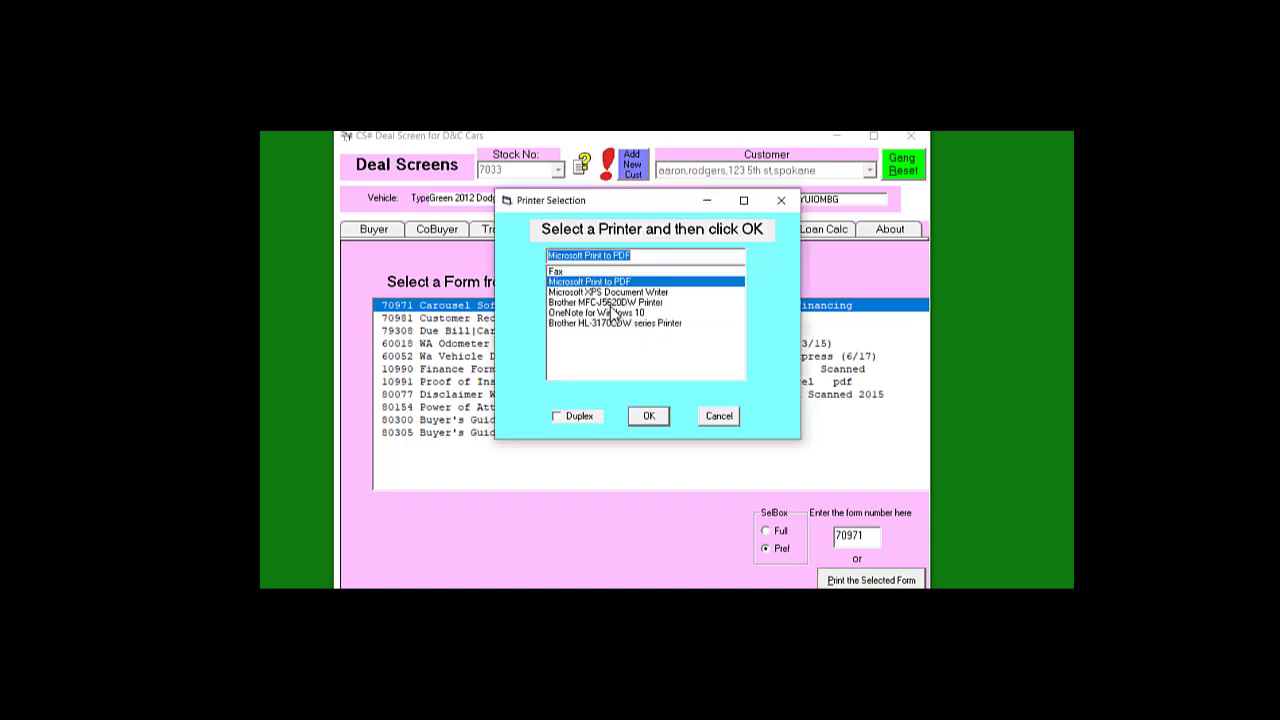
click(612, 304)
click(648, 416)
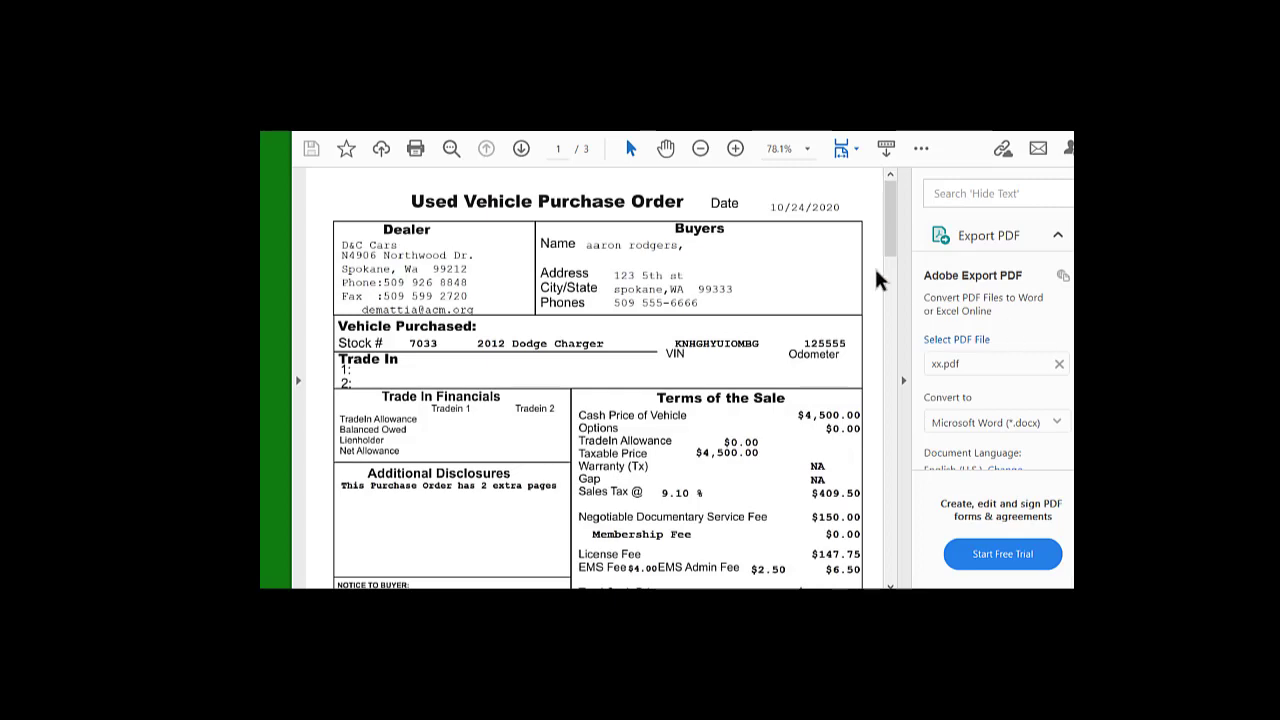
Scroll through the Used Vehicle Purchase Order PDF for the 2012 Dodge Charger
mouse_move(890, 233)
mouse_down()
mouse_move(893, 474)
mouse_move(893, 423)
mouse_up()
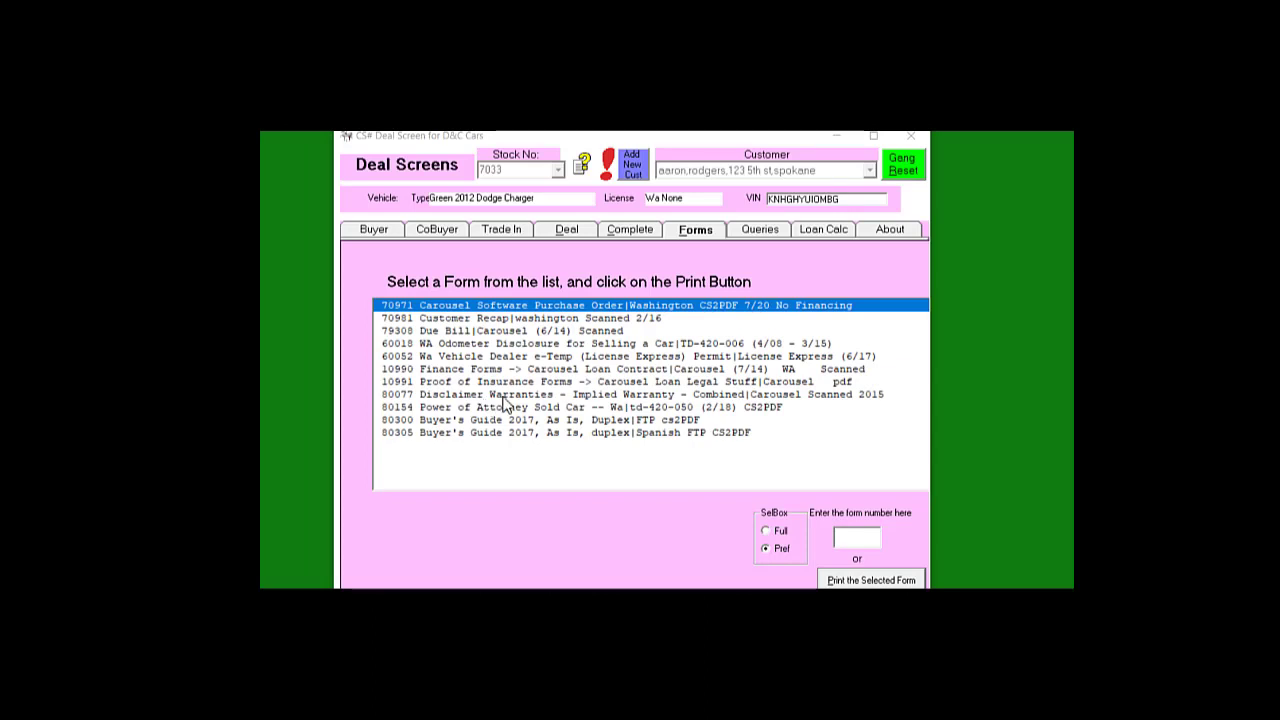
Browse the full forms list, switch back to preferred forms, then open the Complete page
click(766, 531)
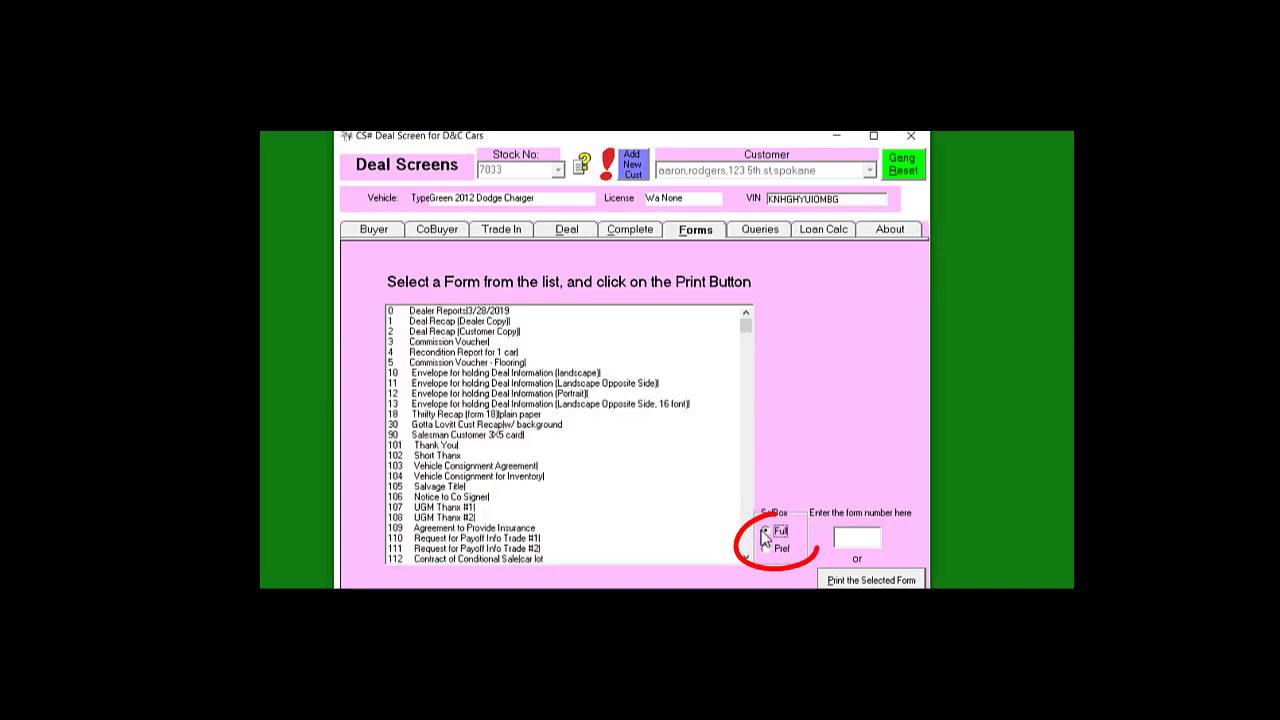
mouse_move(748, 330)
mouse_down()
mouse_move(748, 554)
mouse_move(749, 313)
mouse_up()
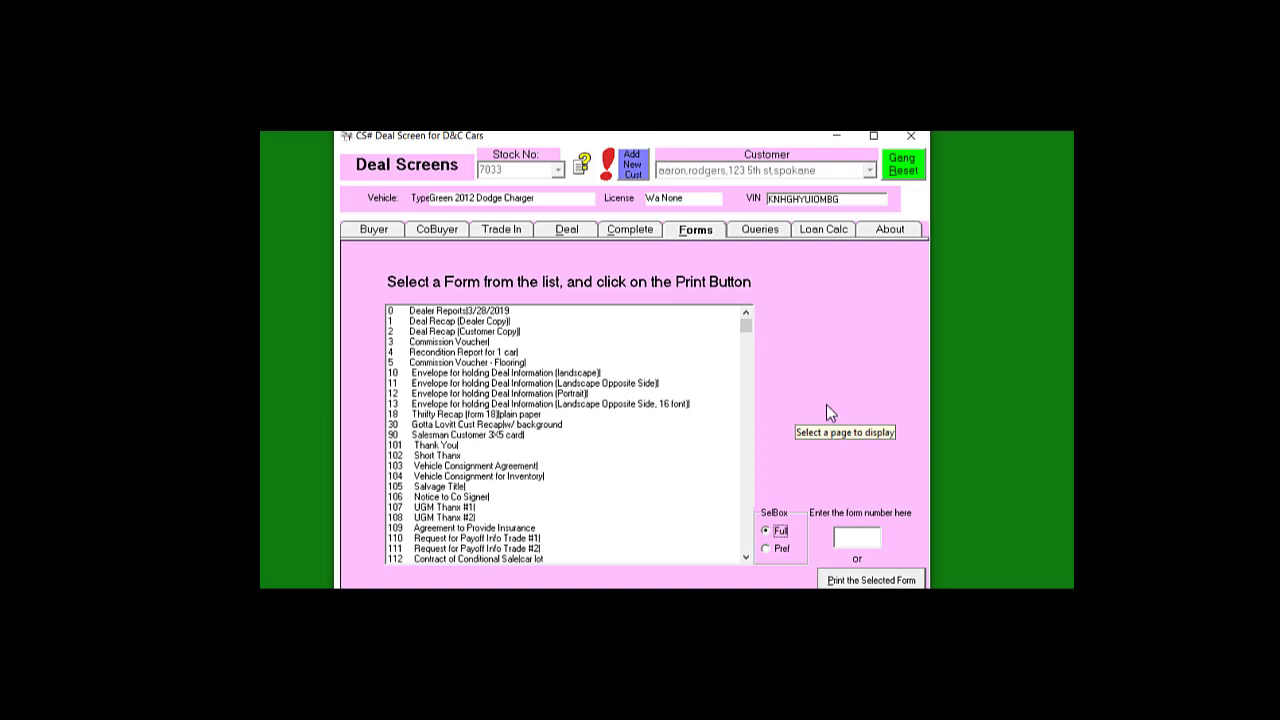
click(766, 548)
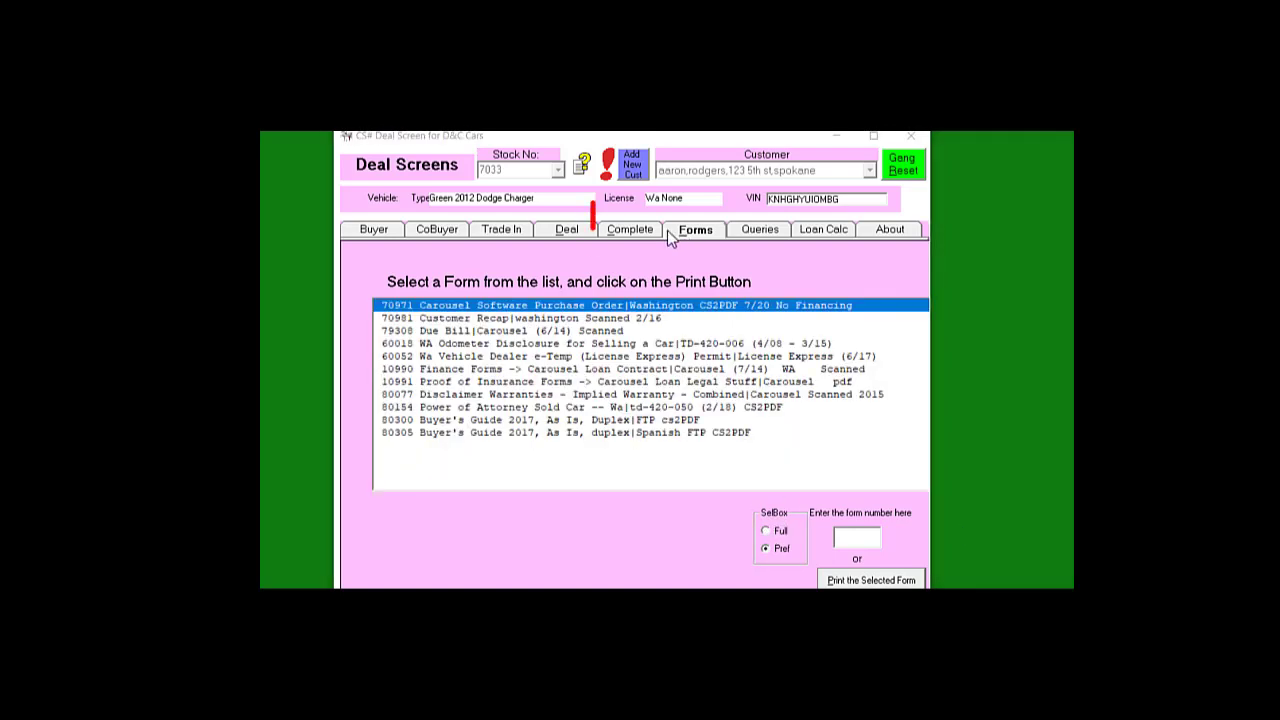
click(629, 232)
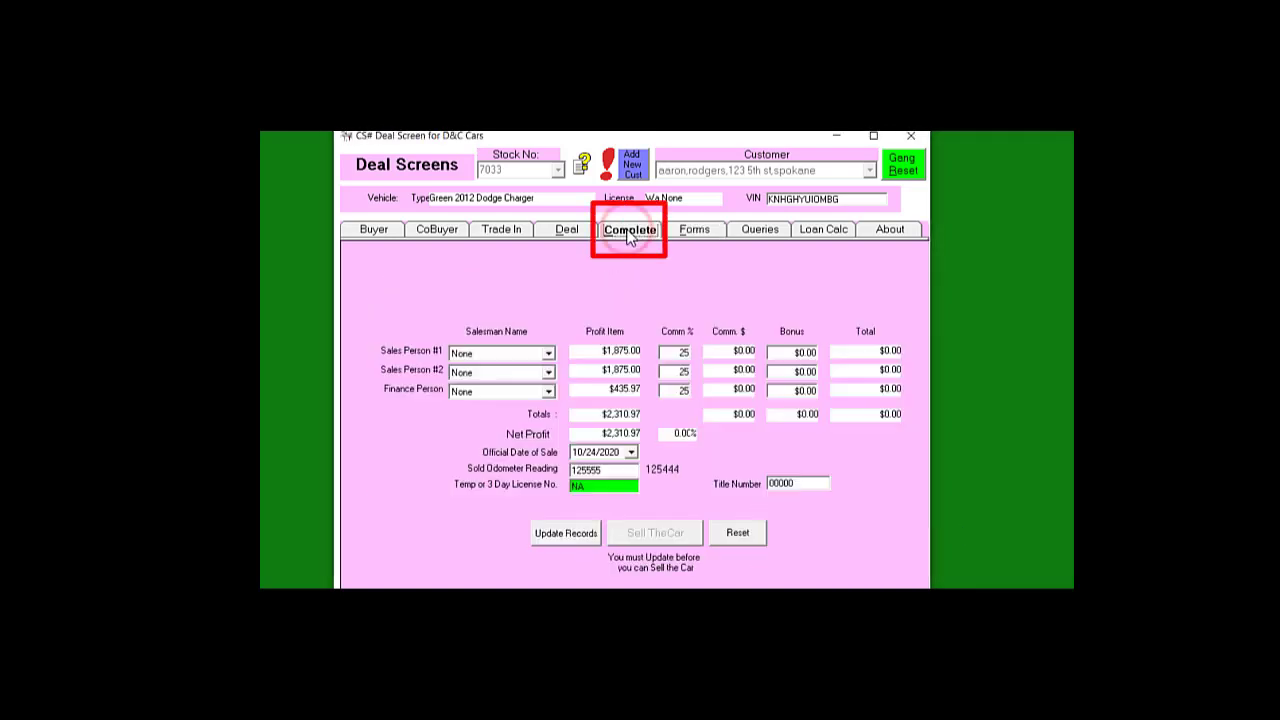
Assign Sales Person #1 and the Finance Person to the deal
click(549, 355)
click(500, 377)
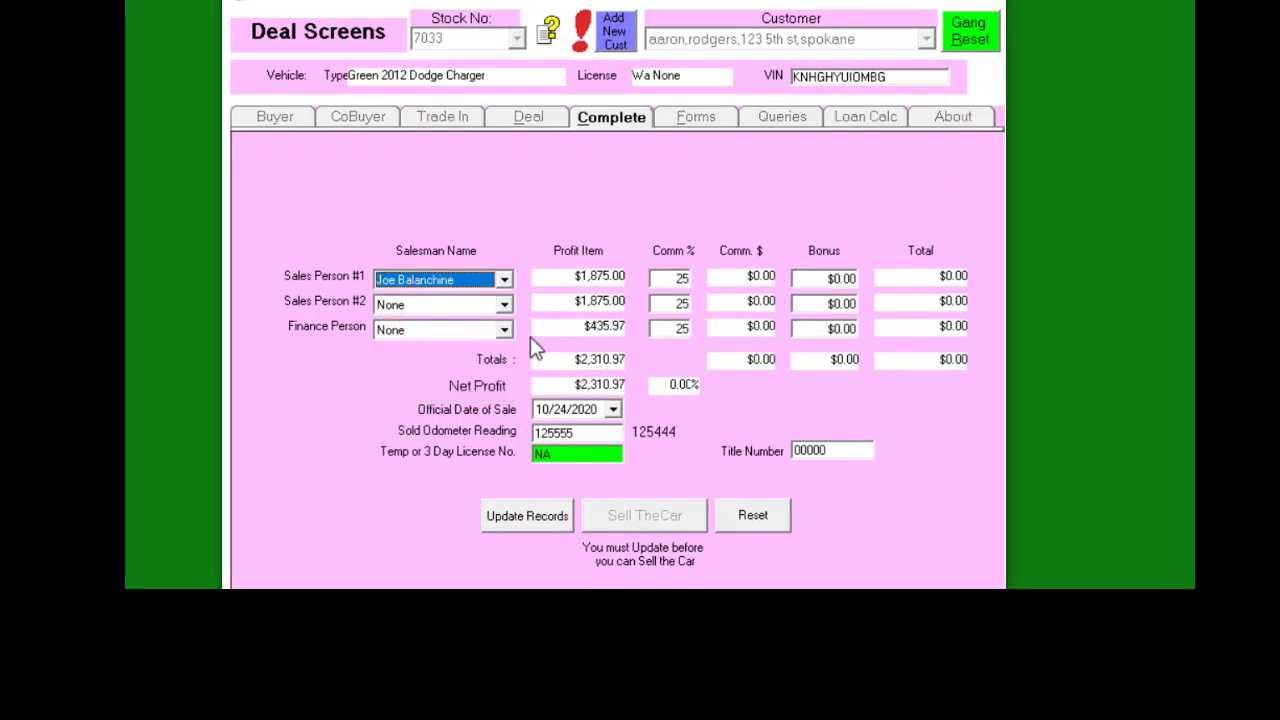
click(504, 329)
click(429, 395)
key(Tab)
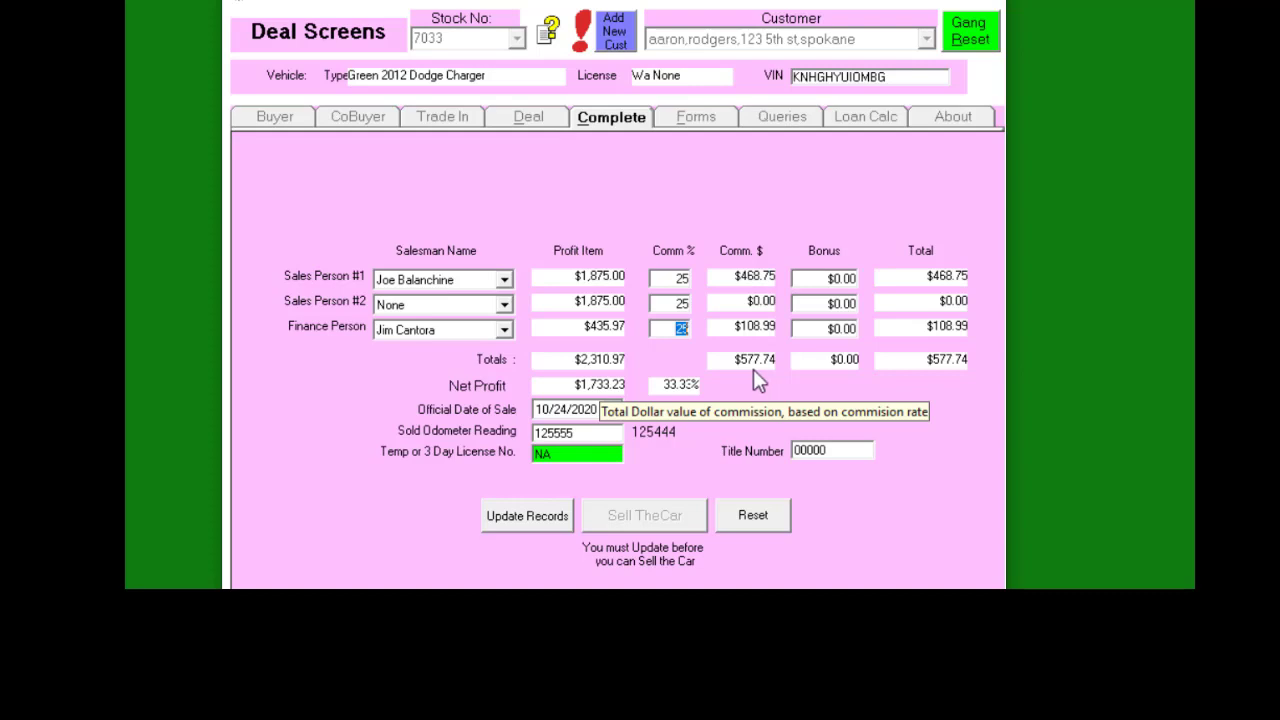
Set the official sale date to 9/30/2020, update the records and sell the car
click(613, 409)
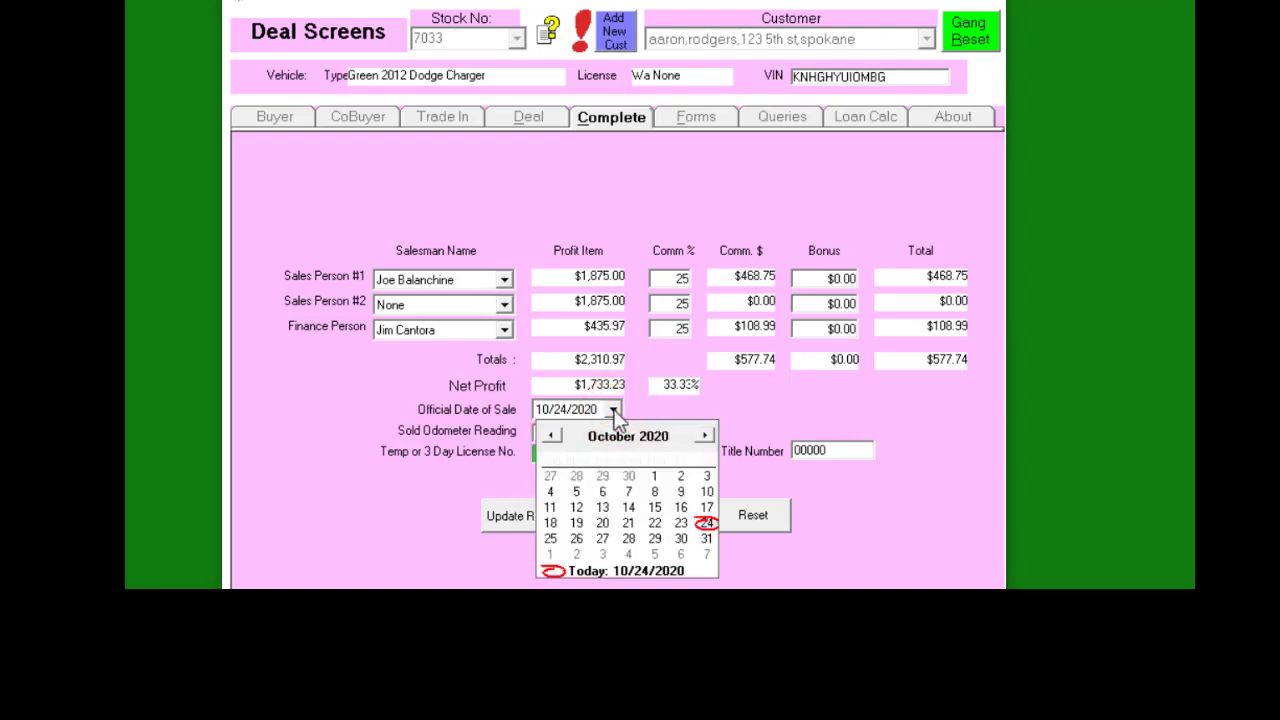
click(551, 436)
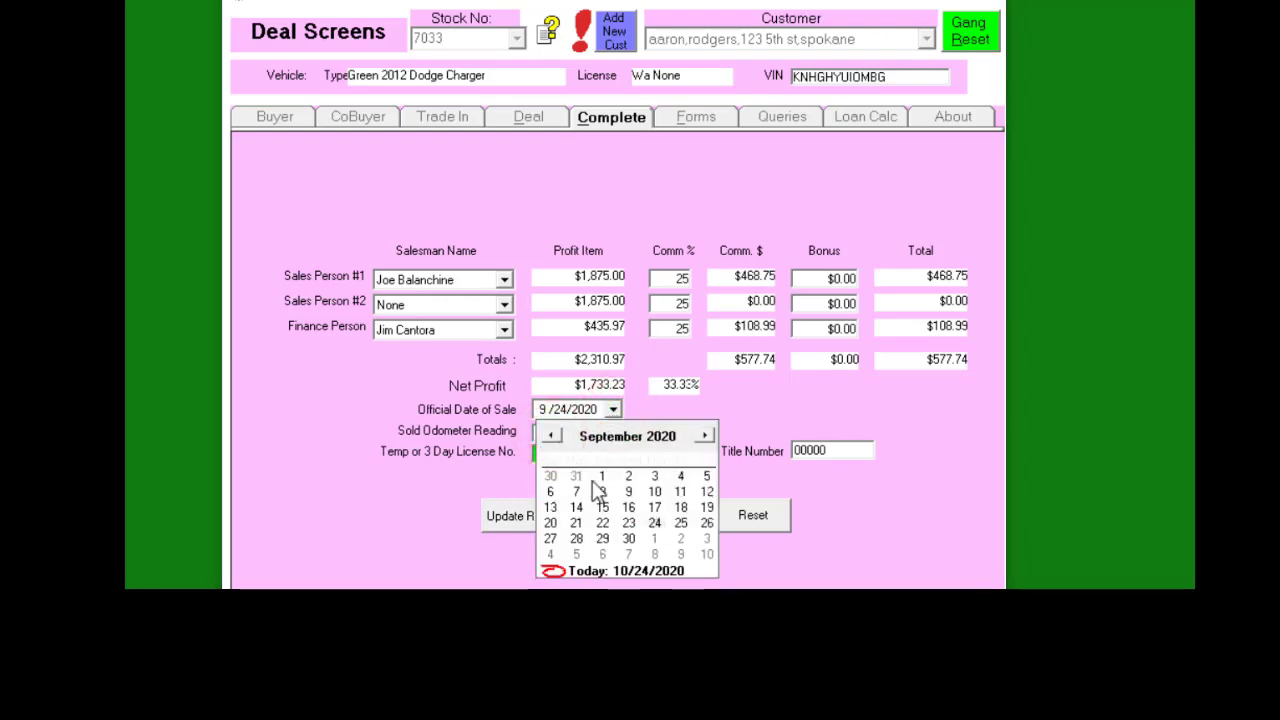
click(632, 538)
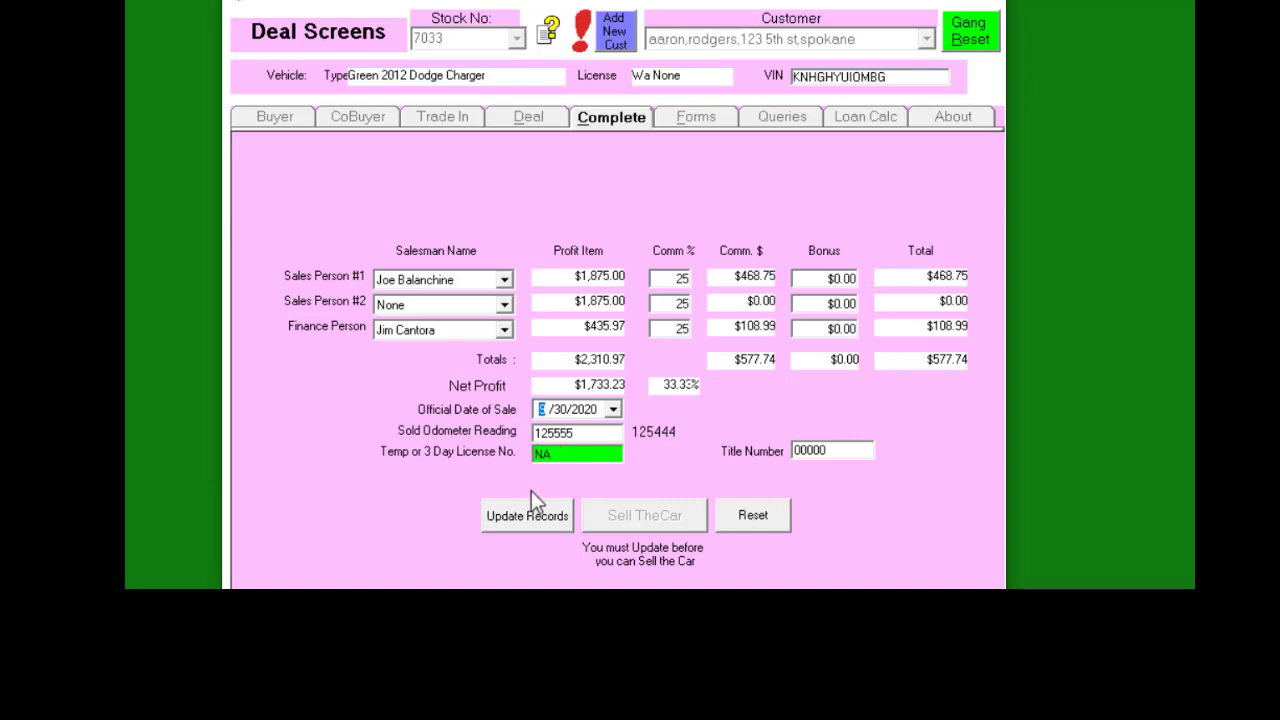
click(534, 518)
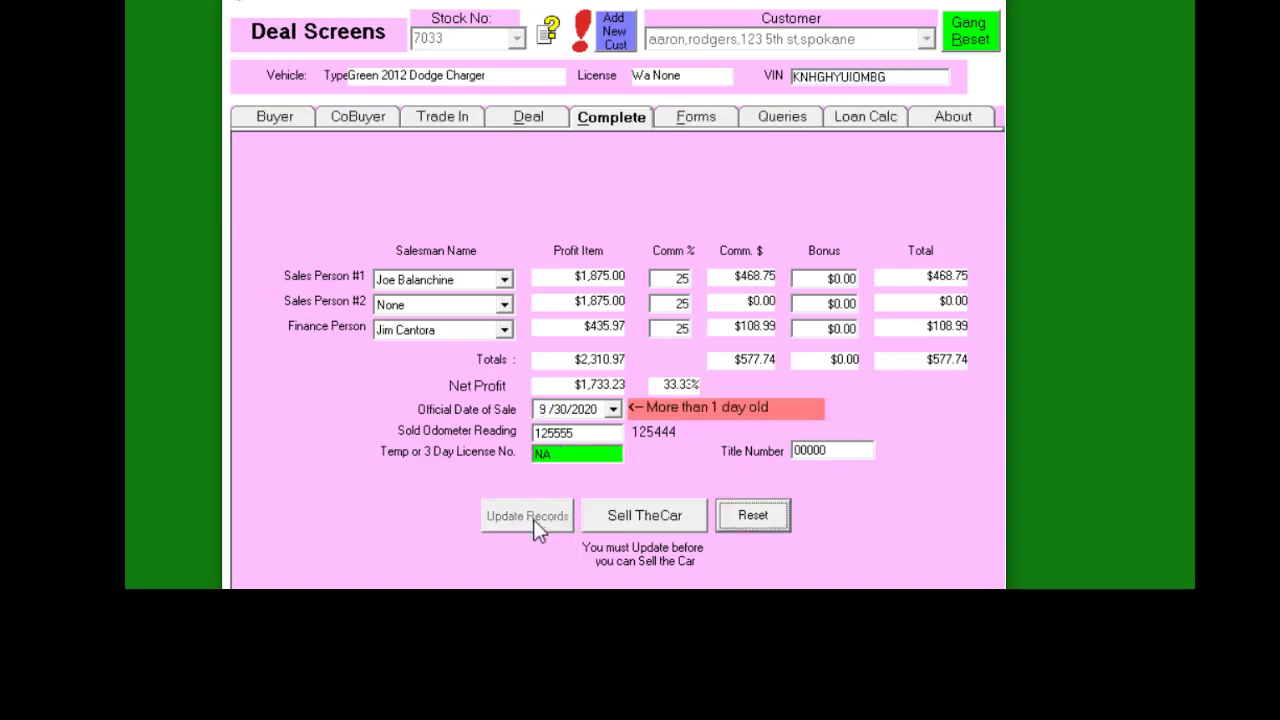
click(653, 522)
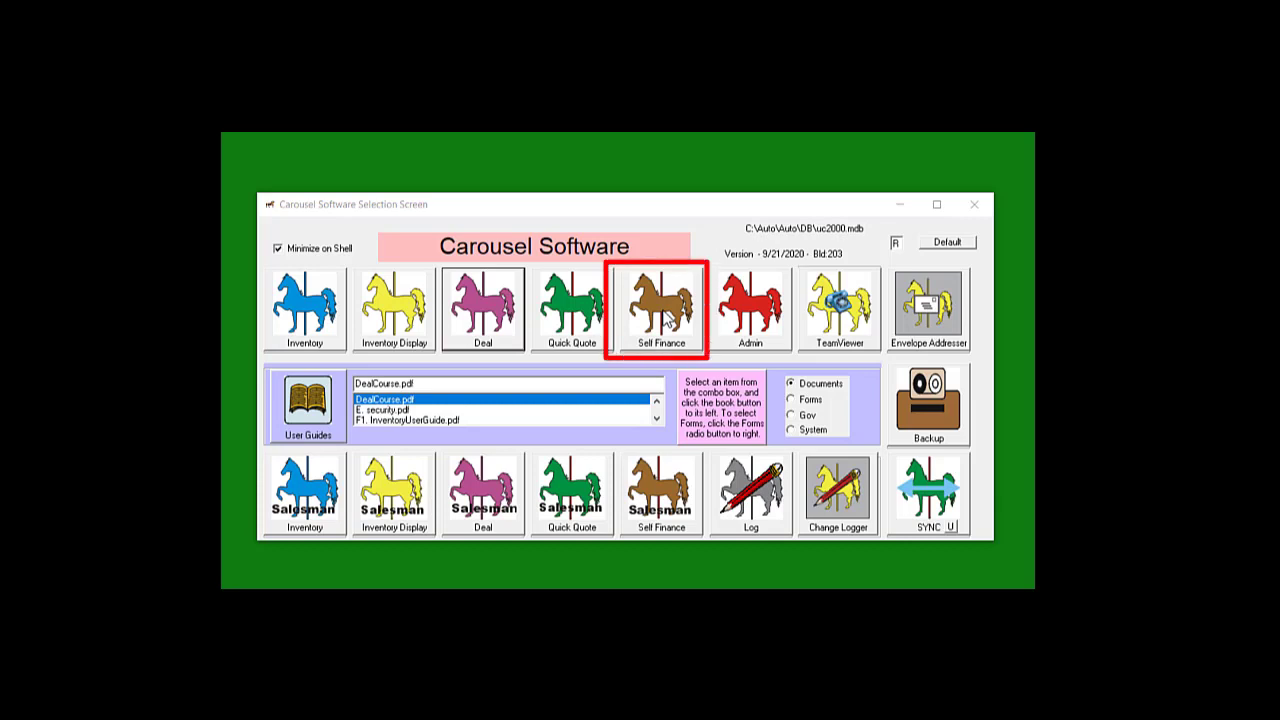
Create a new self-finance loan for stock 7033: $5,213.75 at 15% over 12 months
click(667, 319)
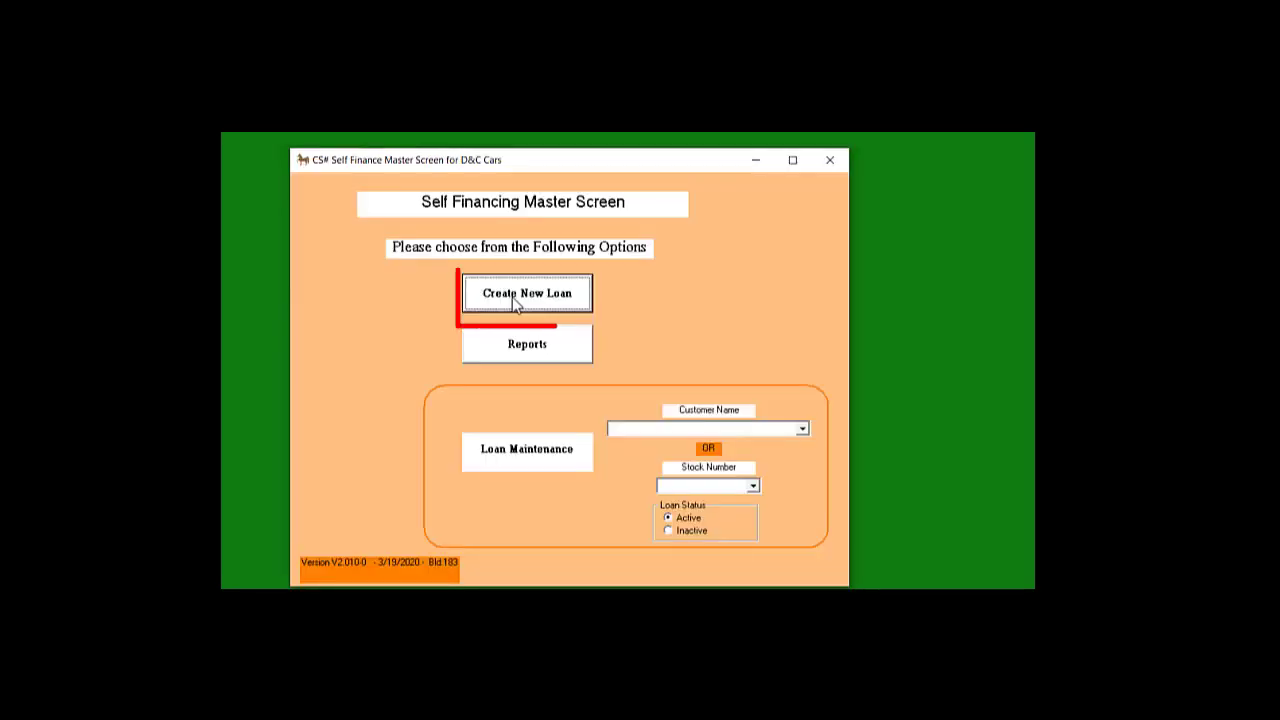
click(512, 297)
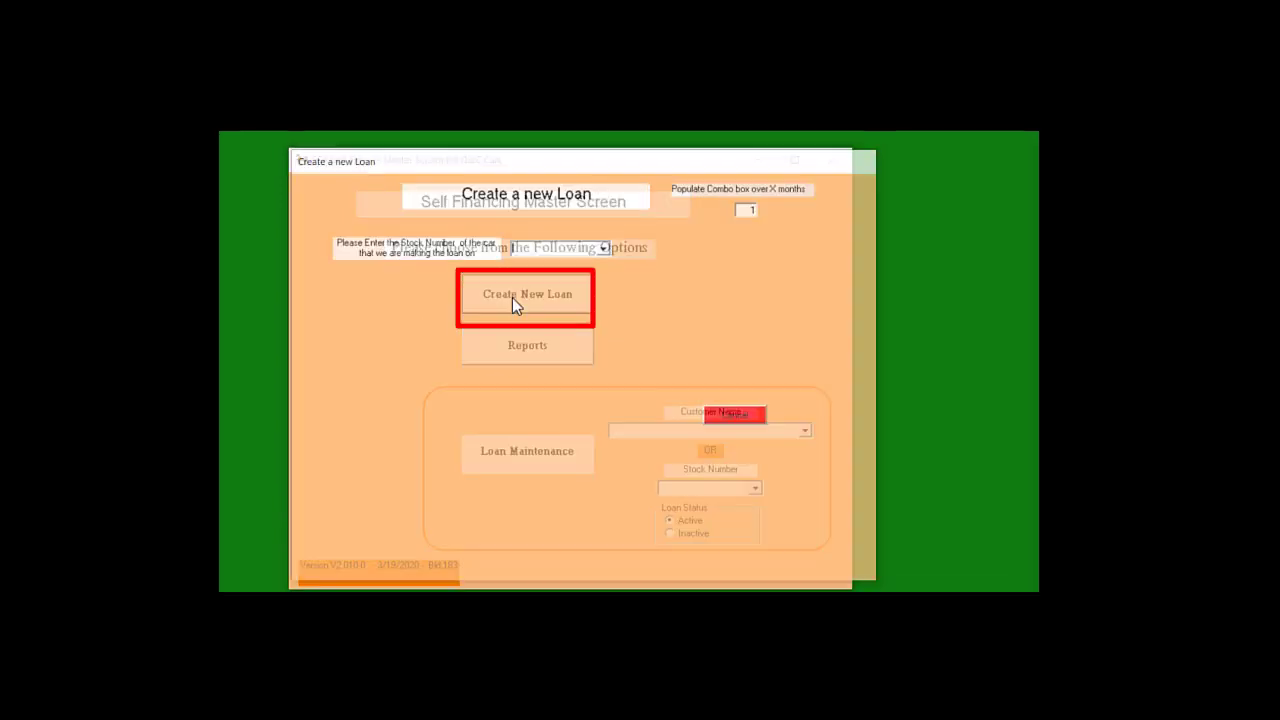
click(694, 276)
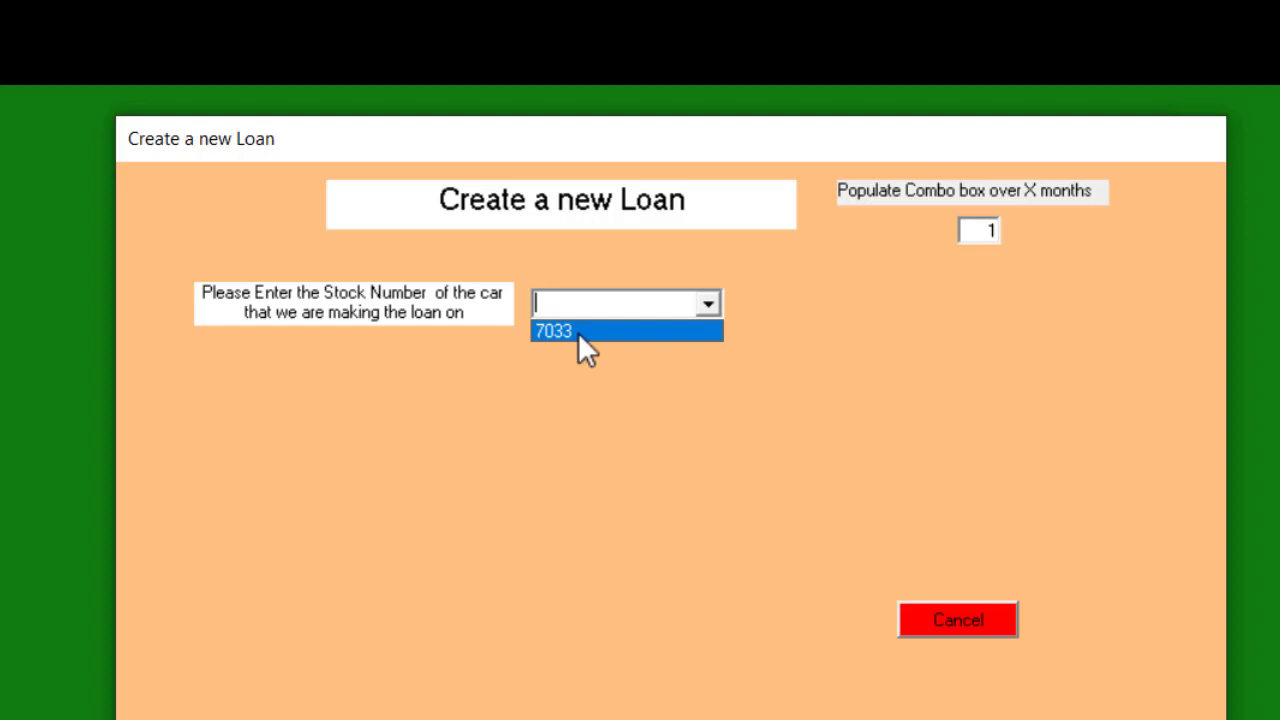
click(578, 332)
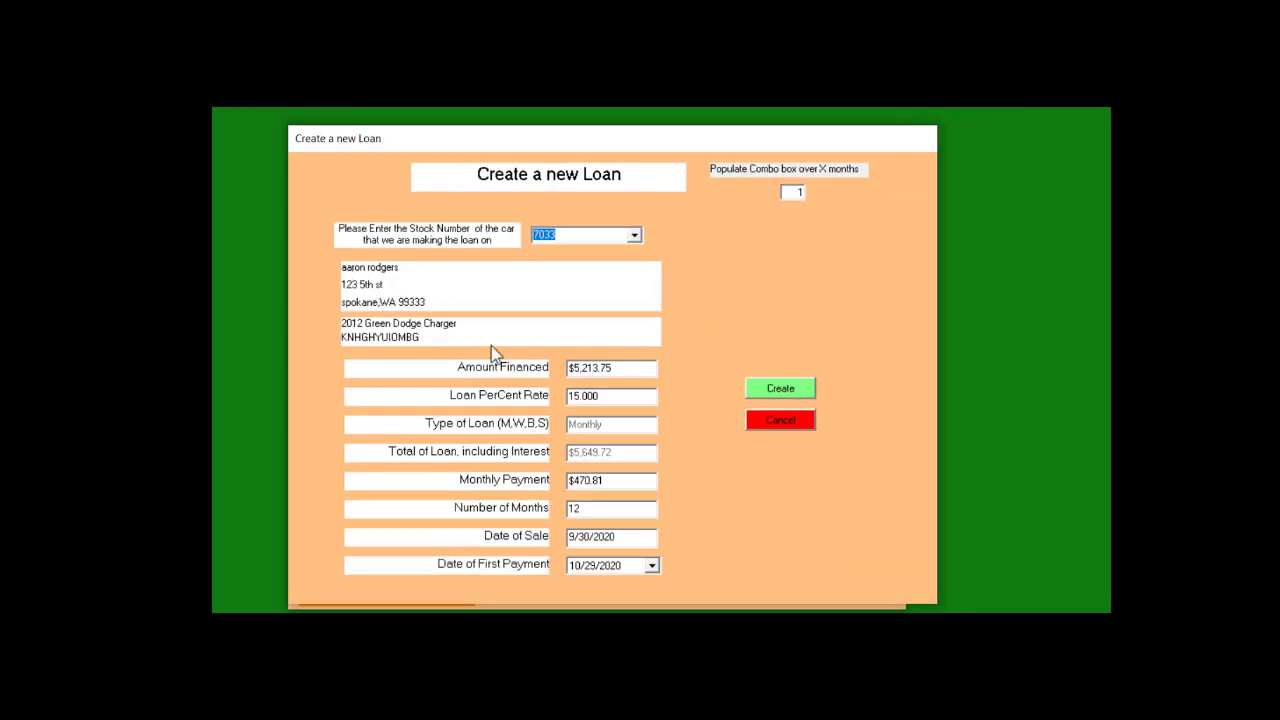
click(780, 389)
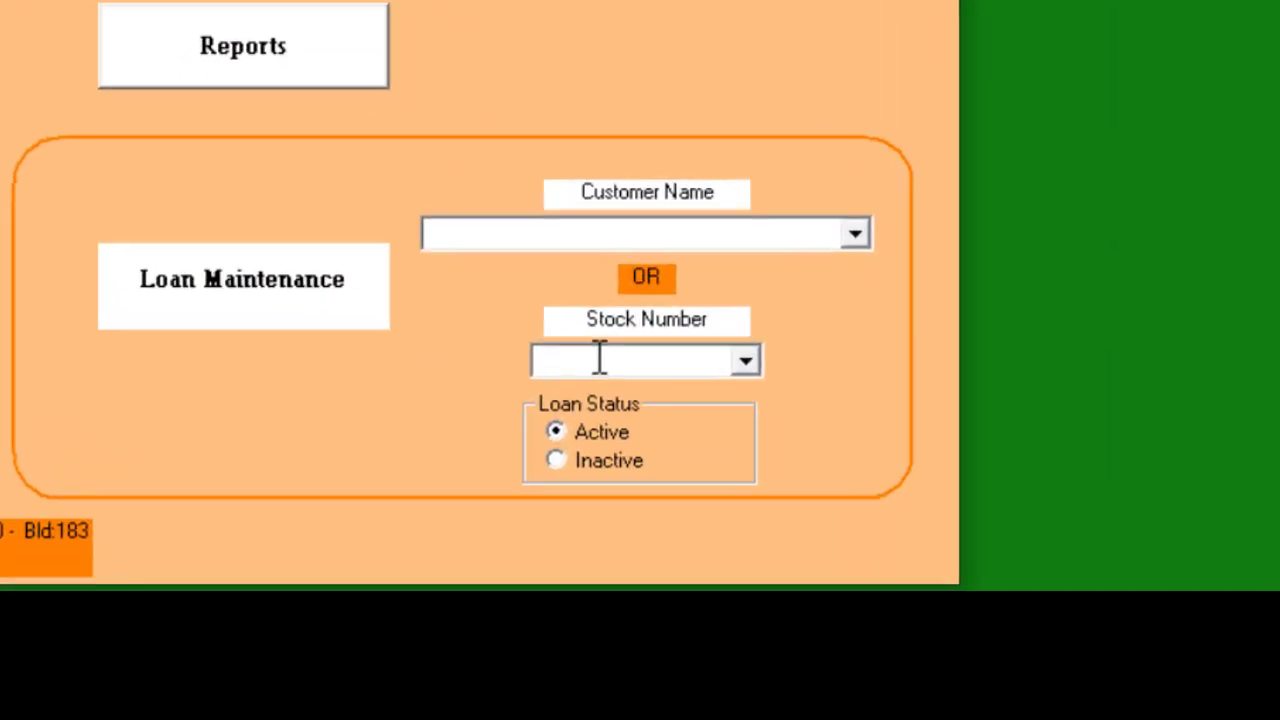
Open loan 7033 and post a $500 cash payment dated 10/13/2020, then close the payment screen
click(793, 478)
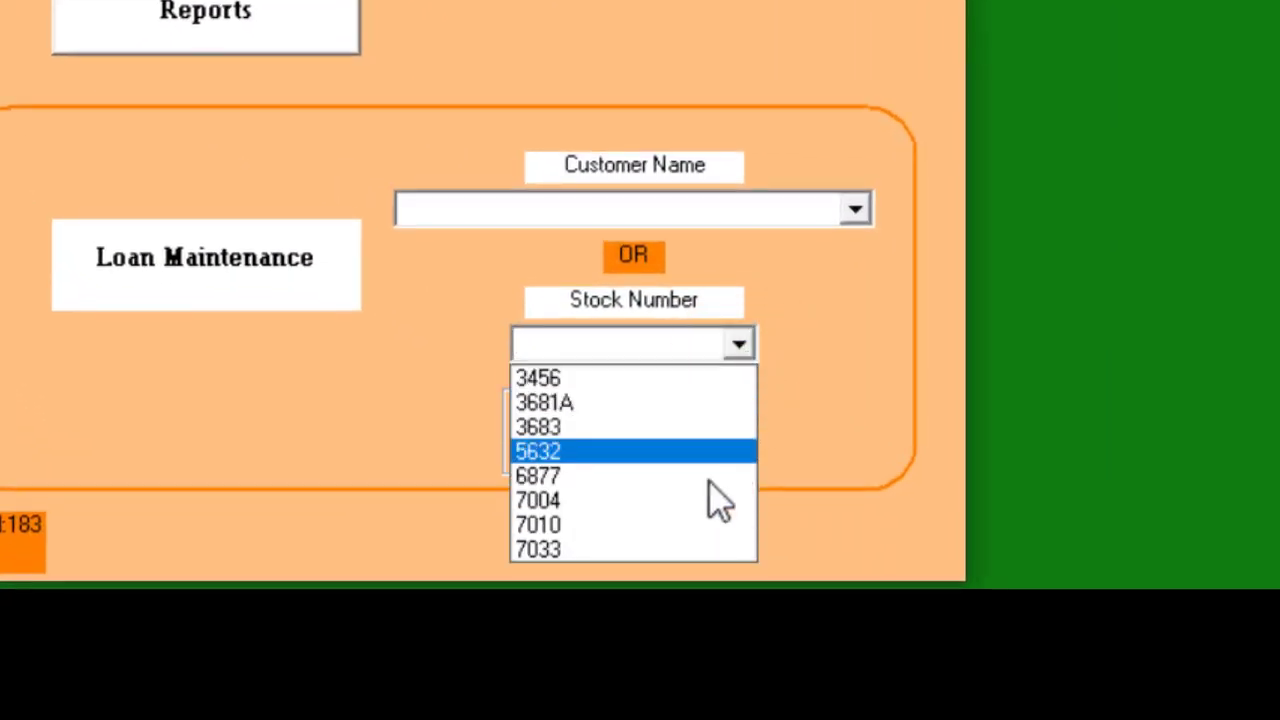
click(700, 549)
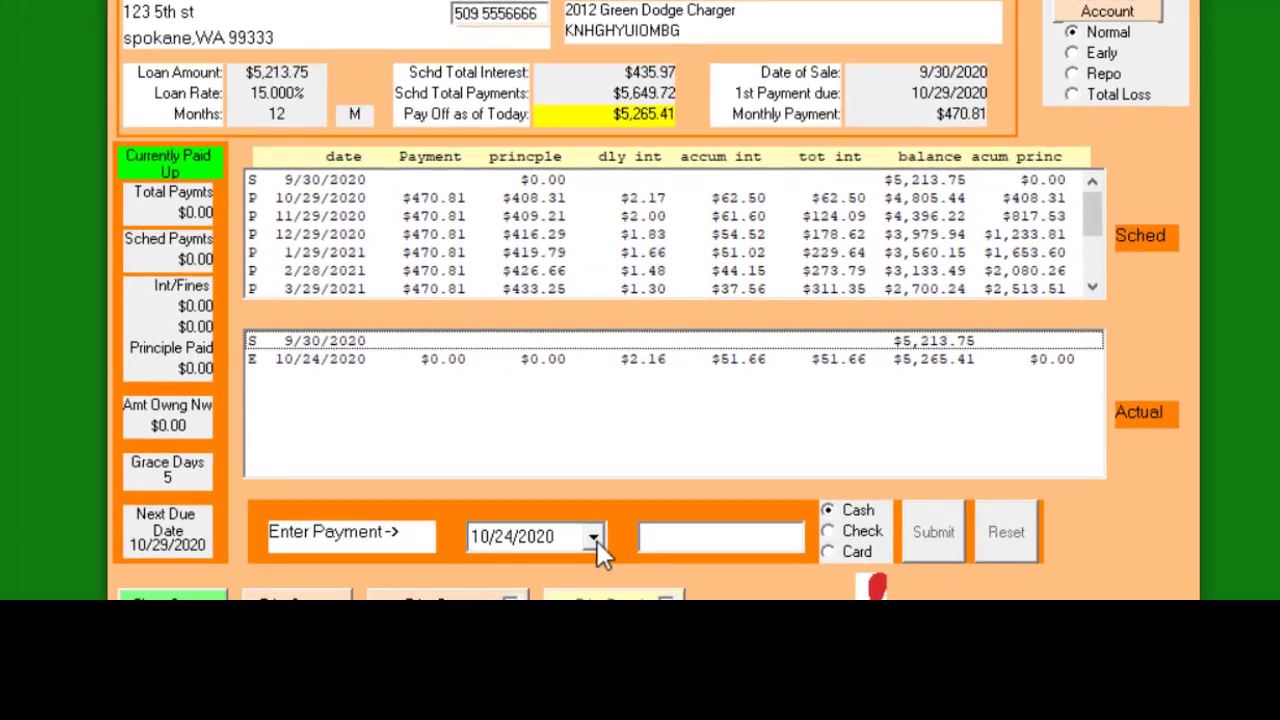
click(580, 561)
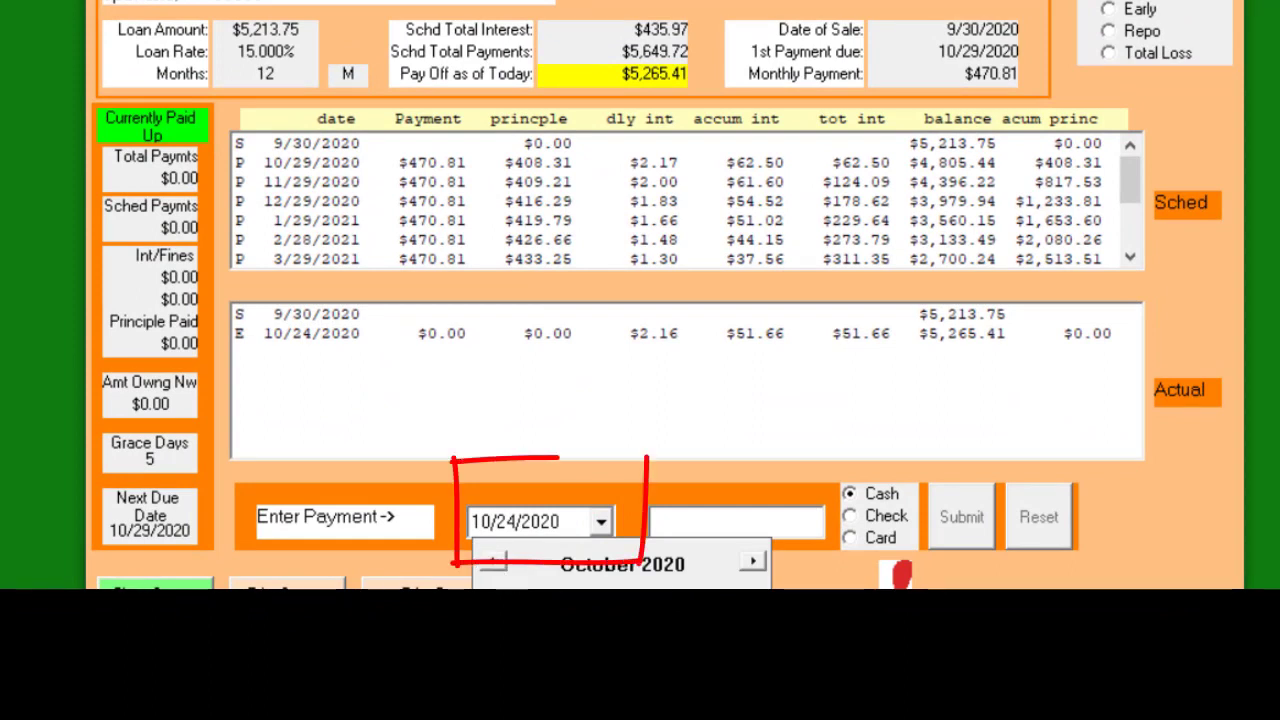
click(583, 662)
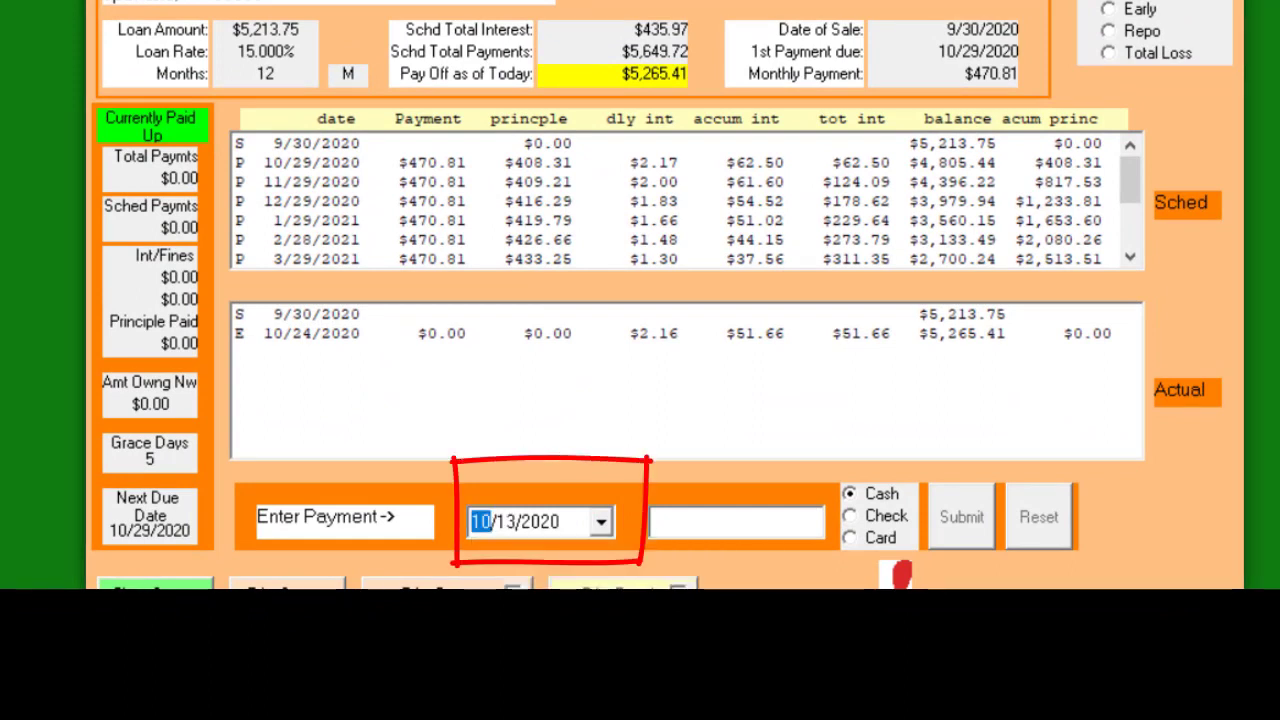
click(656, 521)
text(500)
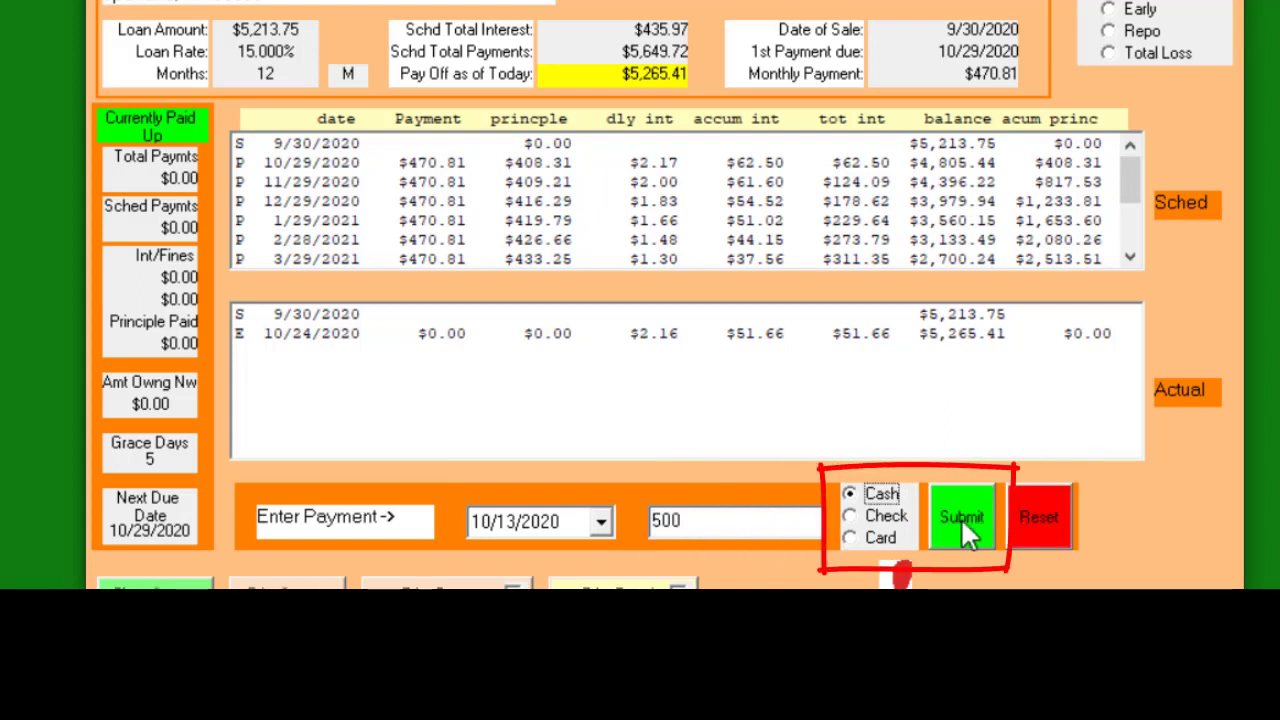
click(960, 519)
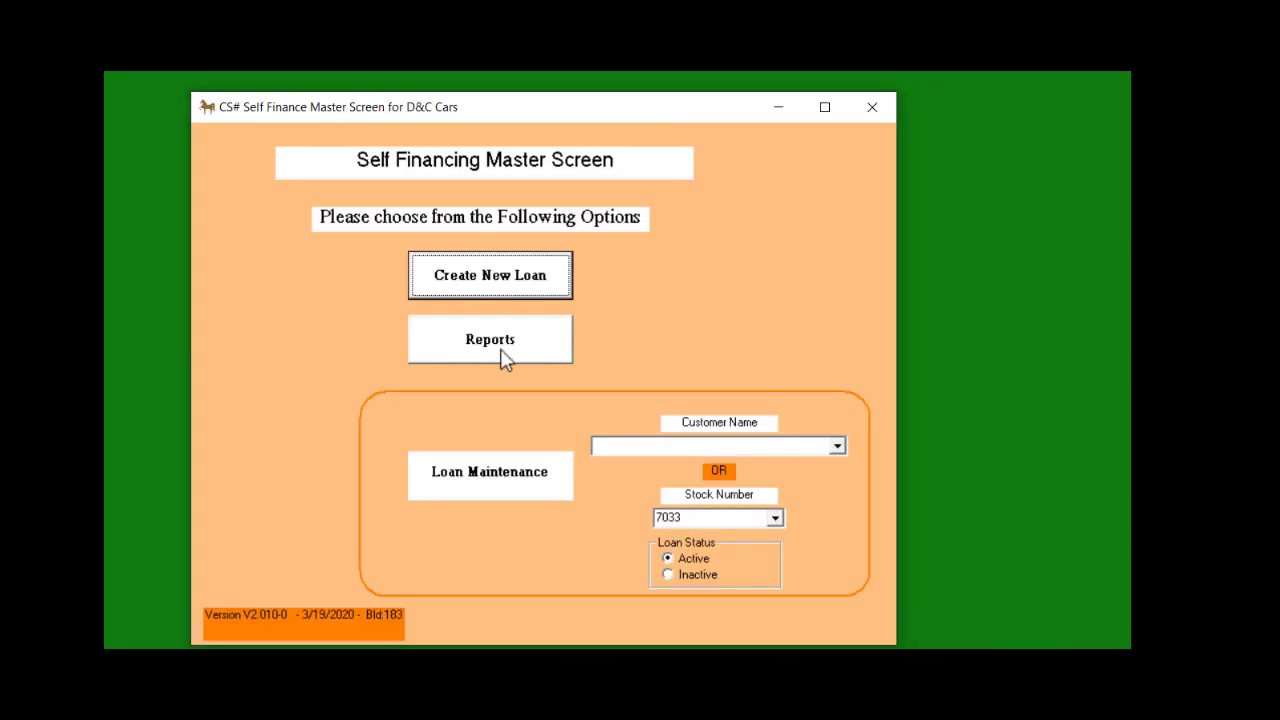
click(500, 350)
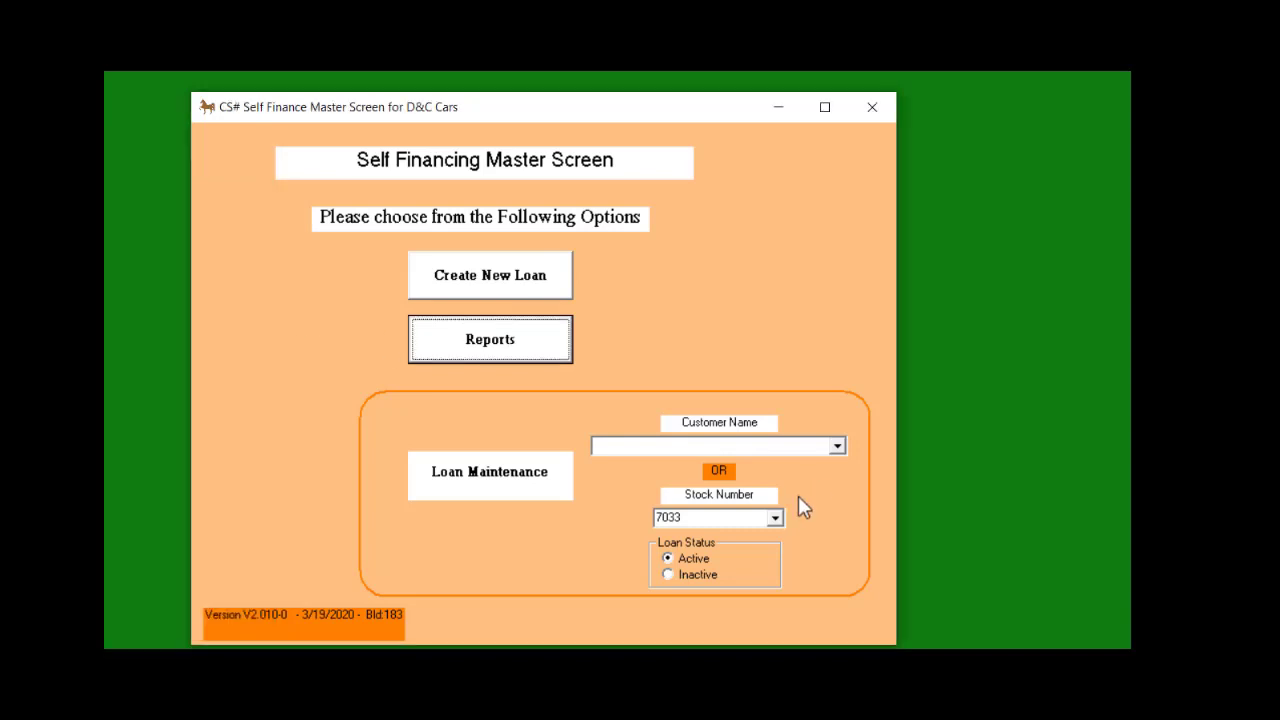
Open and review the past-due loan for stock number 7010, then close it
click(837, 446)
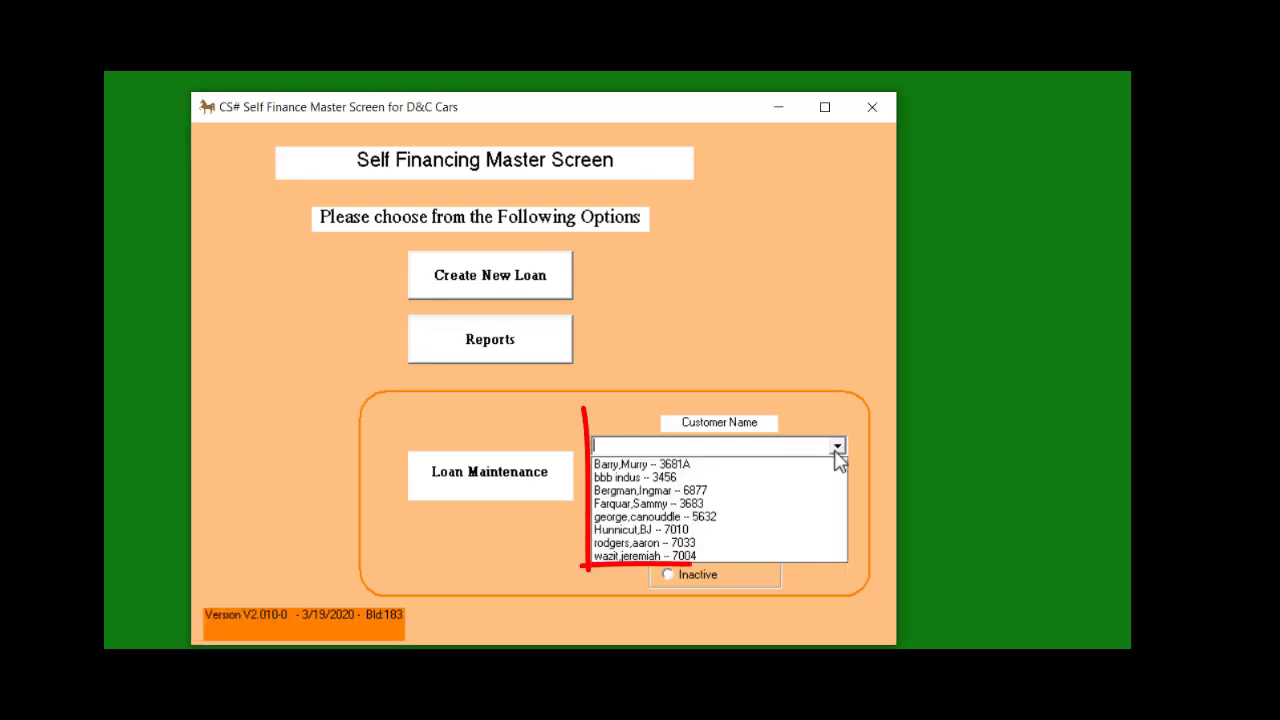
click(628, 530)
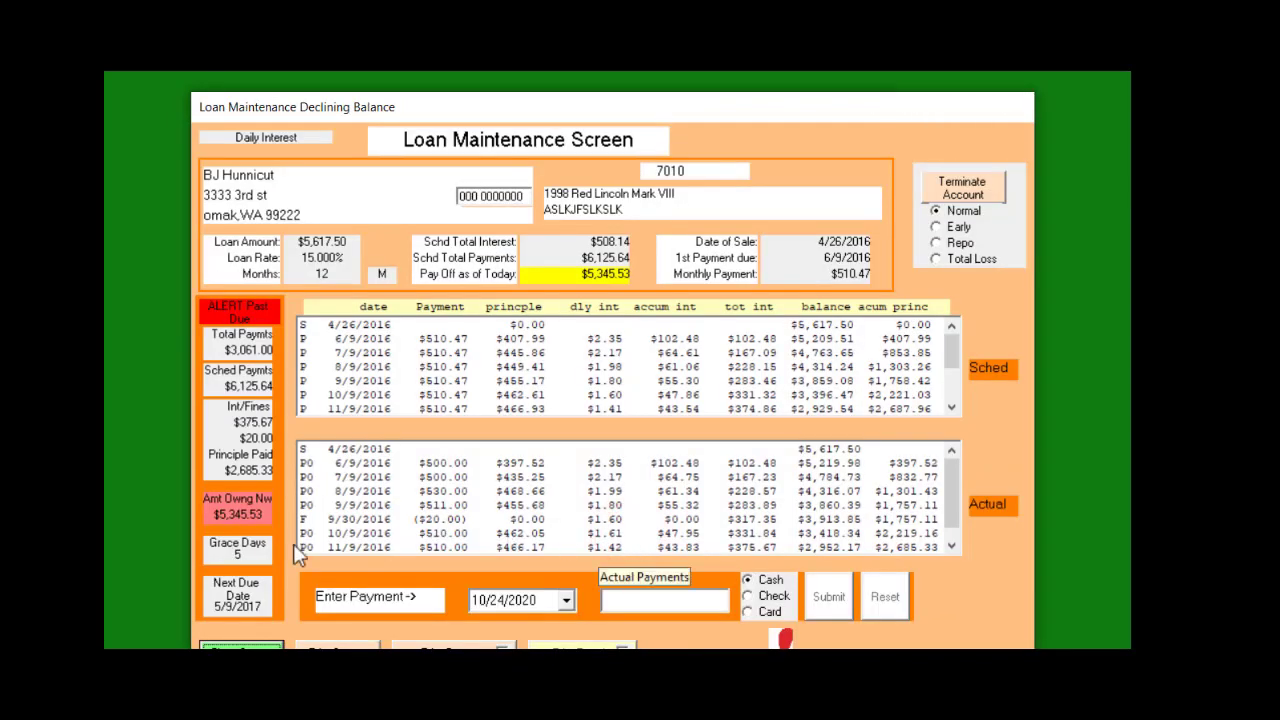
click(250, 644)
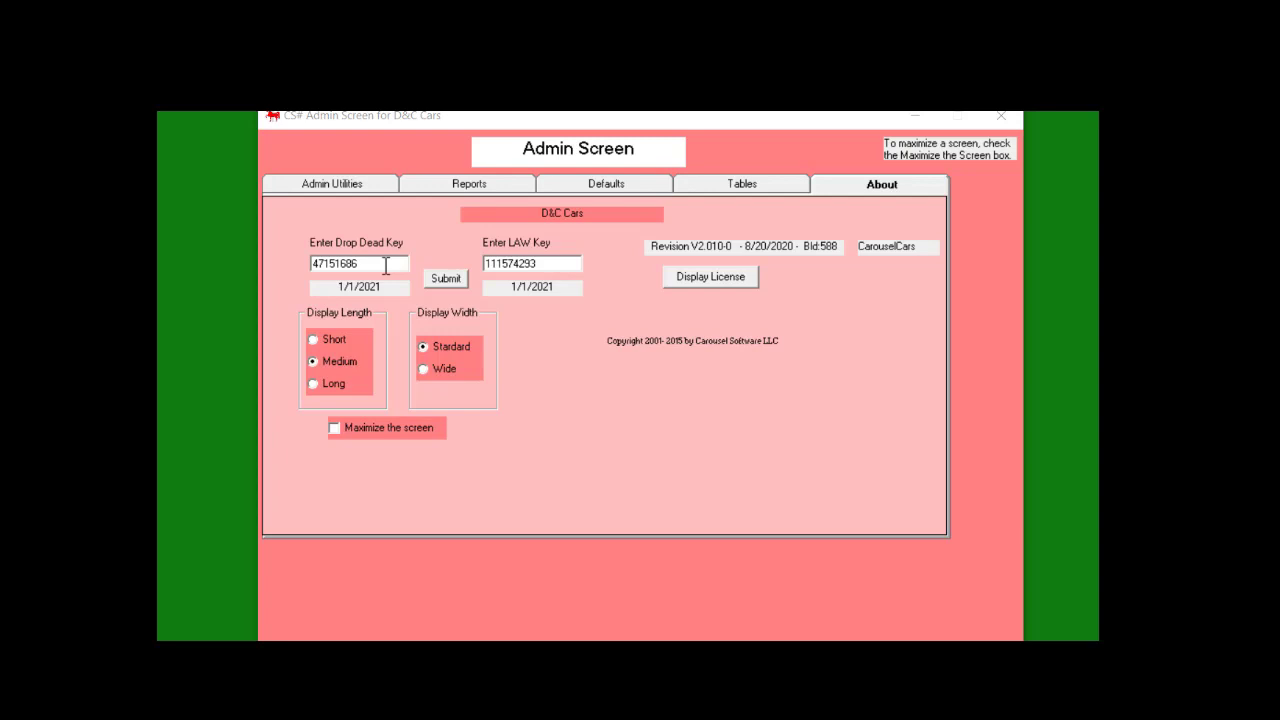
Display the 100 Carousel Software Bill report for the month of September
click(478, 188)
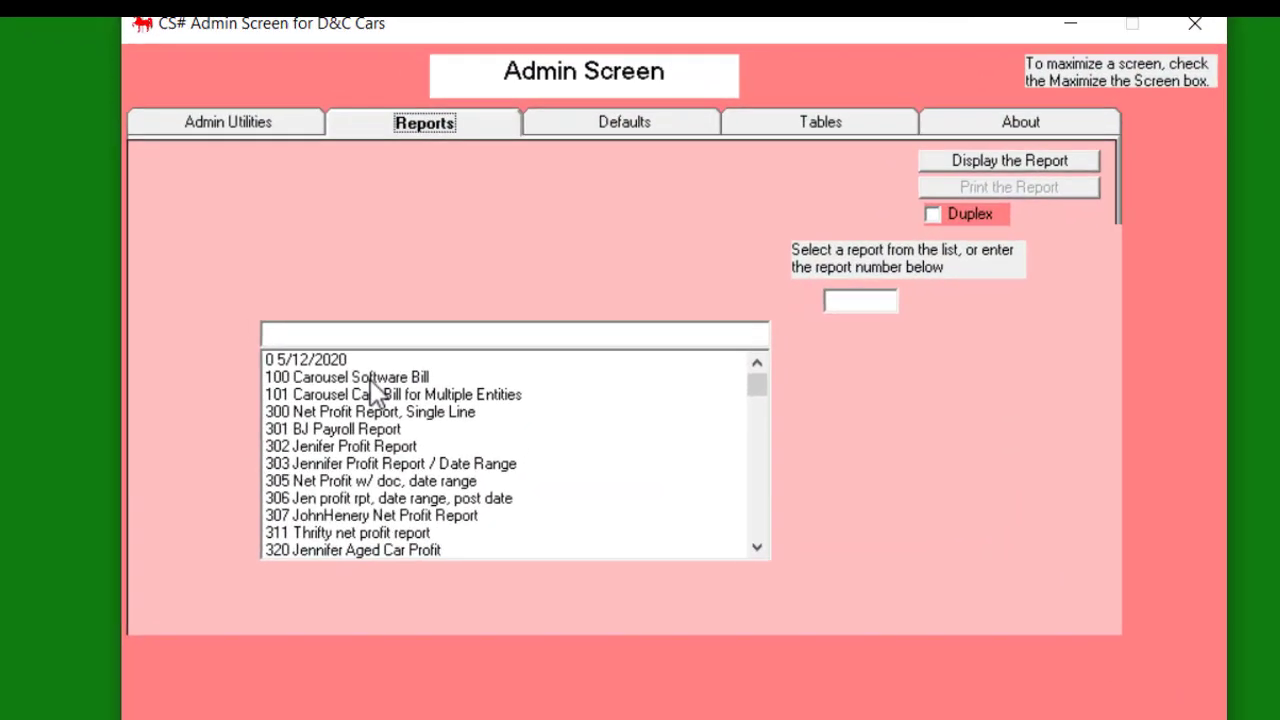
click(370, 379)
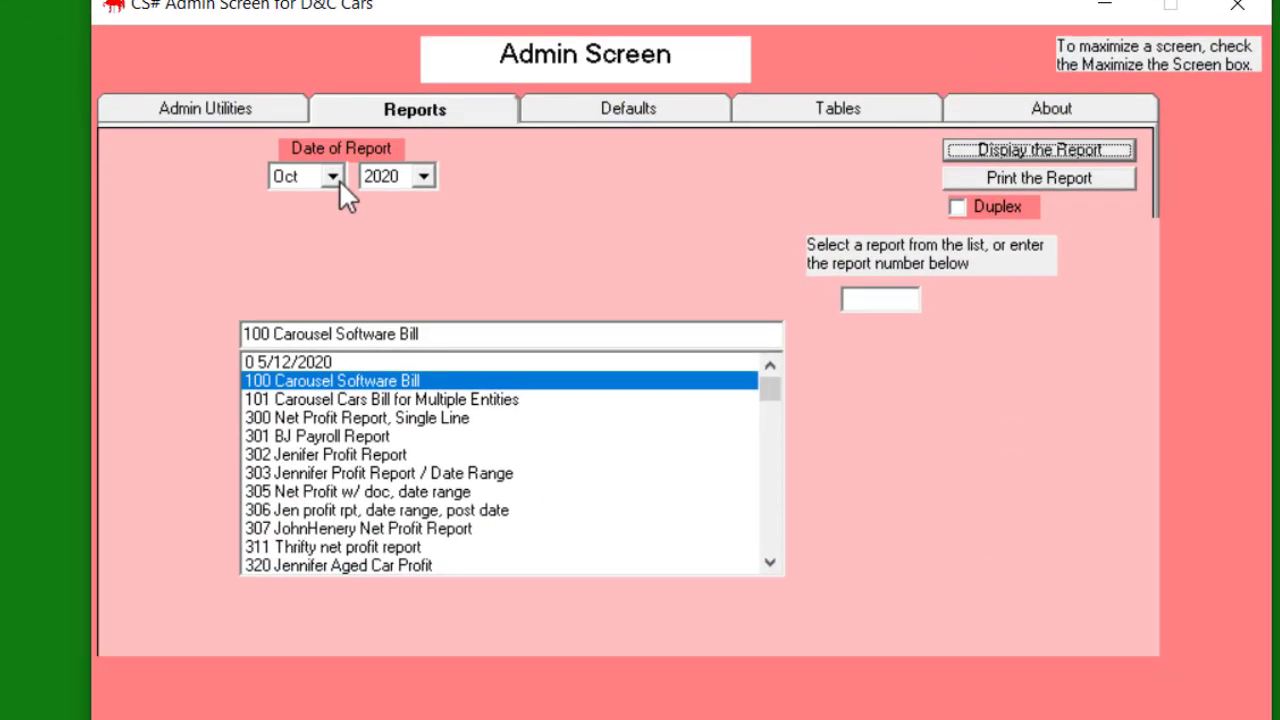
click(345, 185)
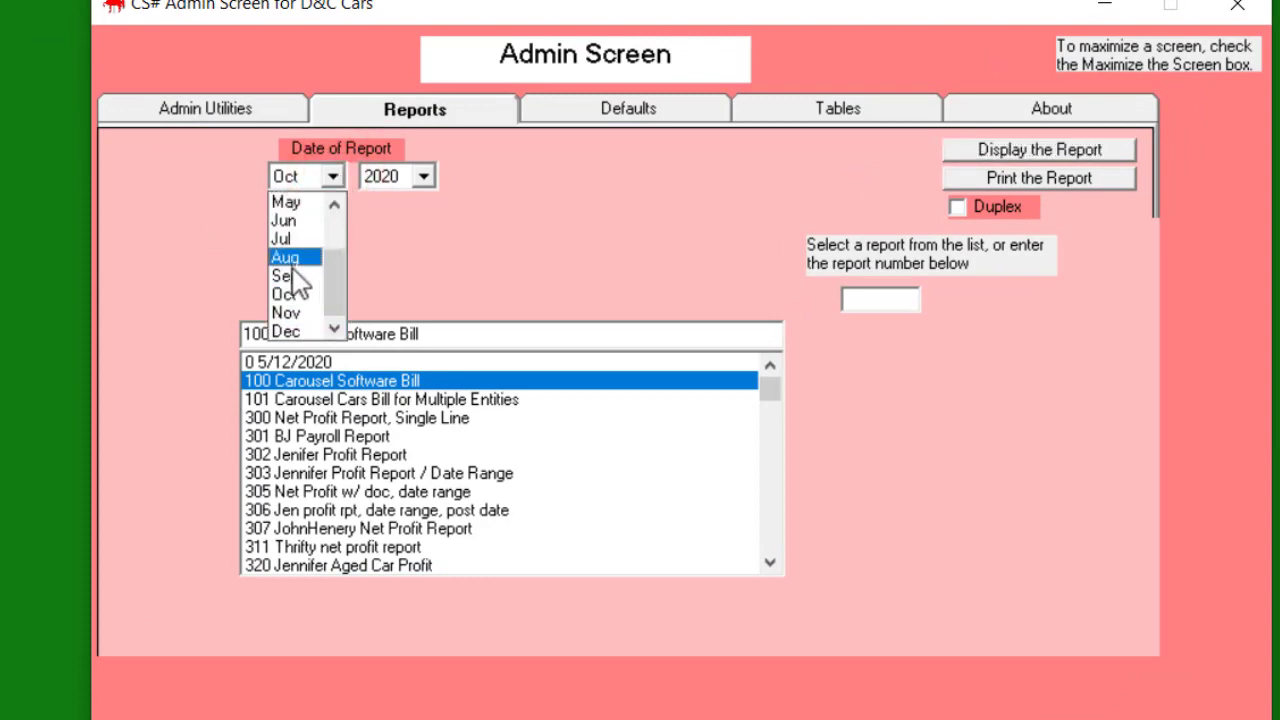
click(288, 275)
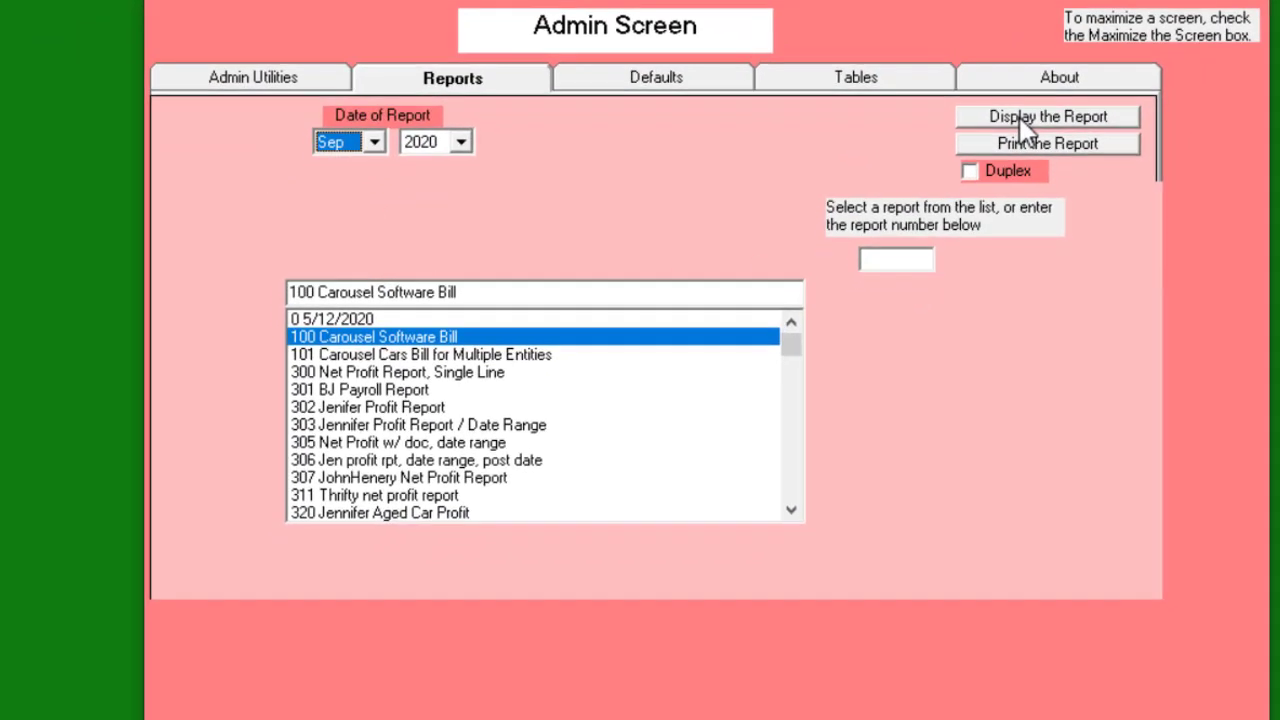
click(1020, 151)
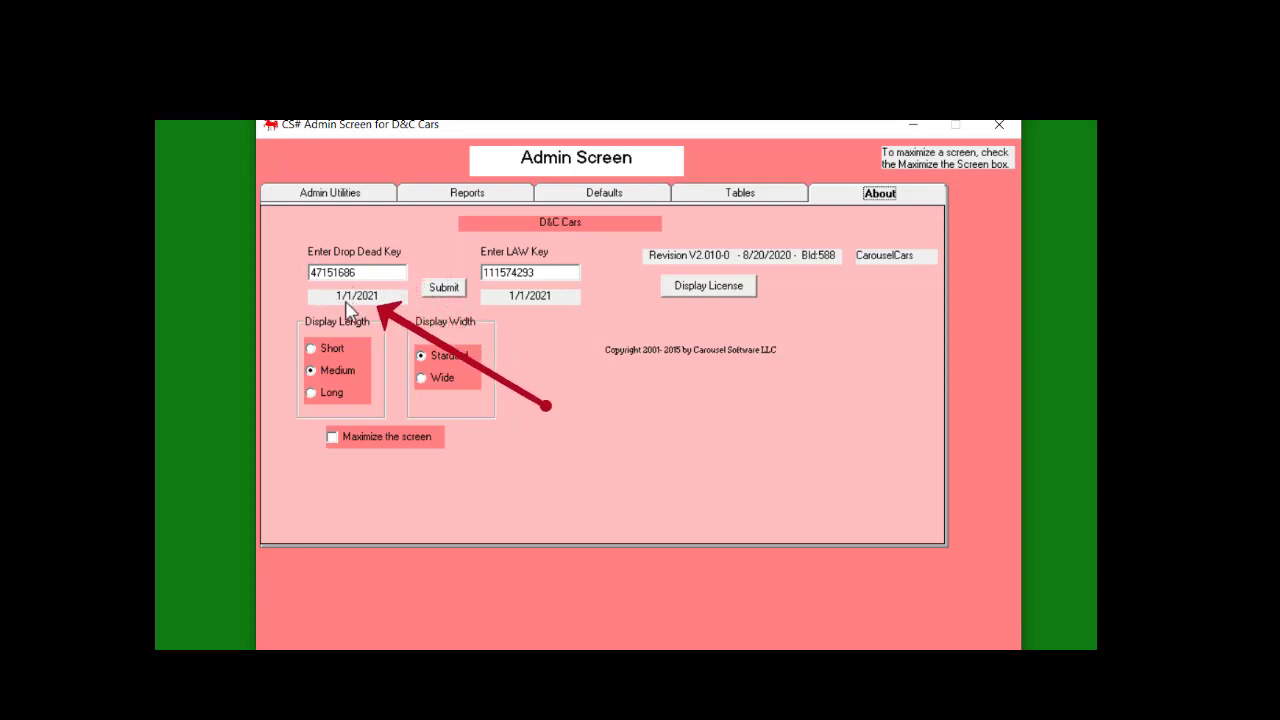
mouse_move(360, 310)
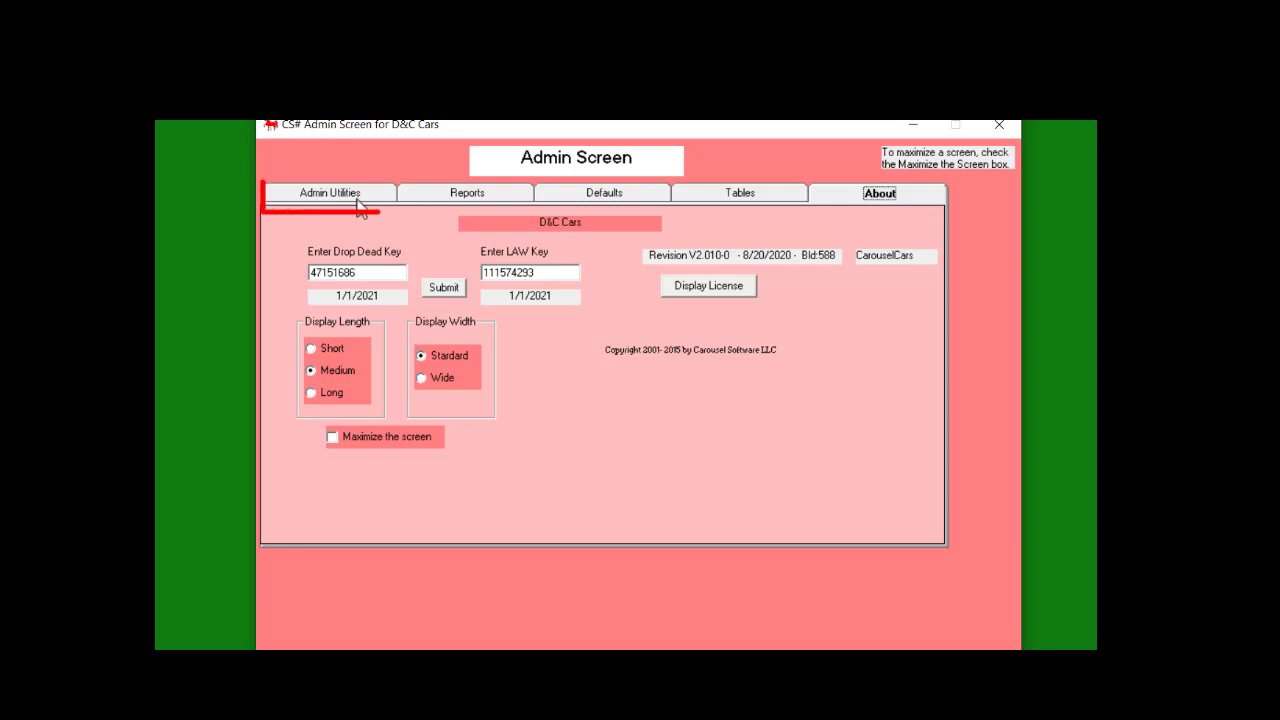
Scroll through the Admin Screen's report list, then bring up Admin Utilities
click(488, 196)
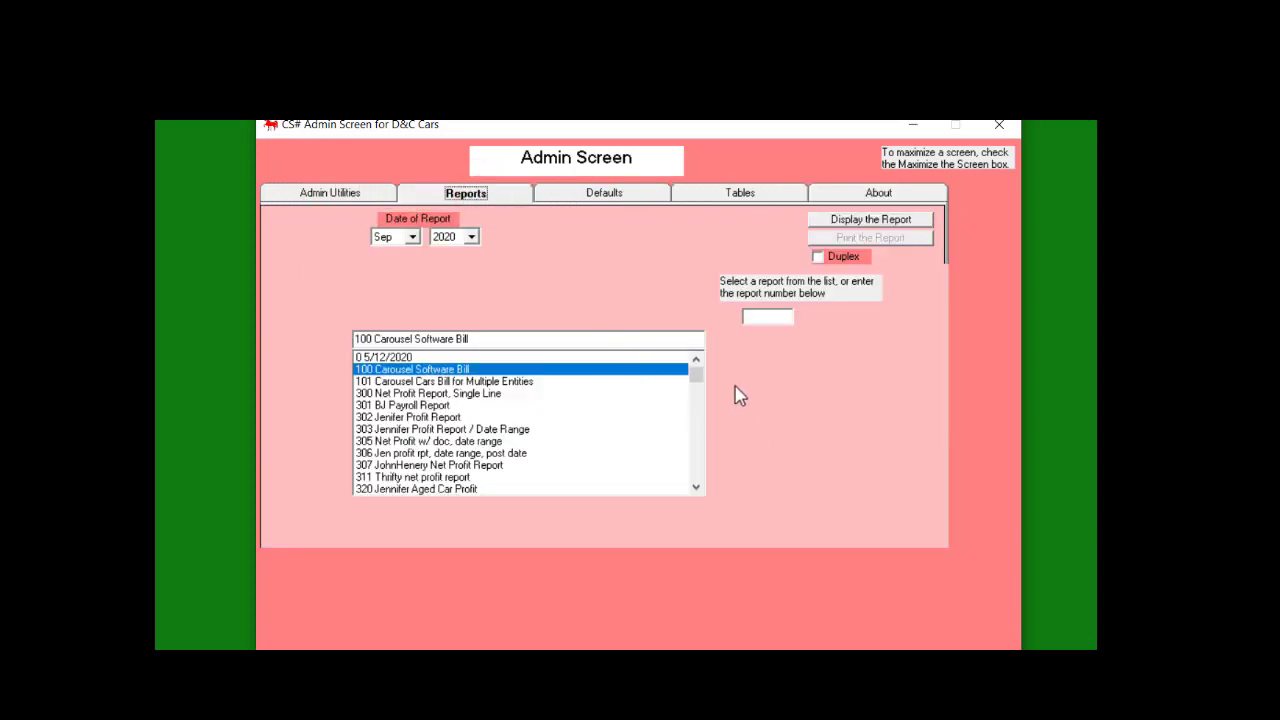
mouse_move(696, 374)
mouse_down()
mouse_move(697, 488)
mouse_move(696, 366)
mouse_up()
click(319, 199)
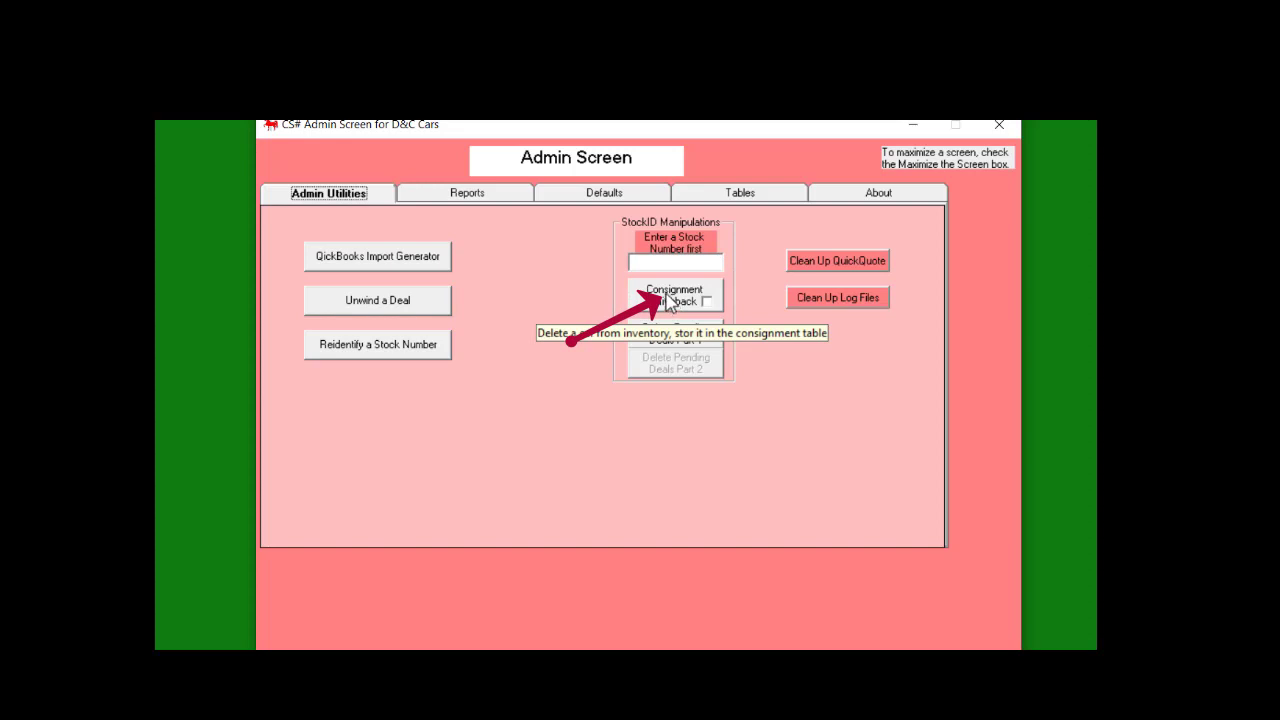
Show the Defaults page with the 8.8 car sales tax and $150.00 doc fee
click(578, 198)
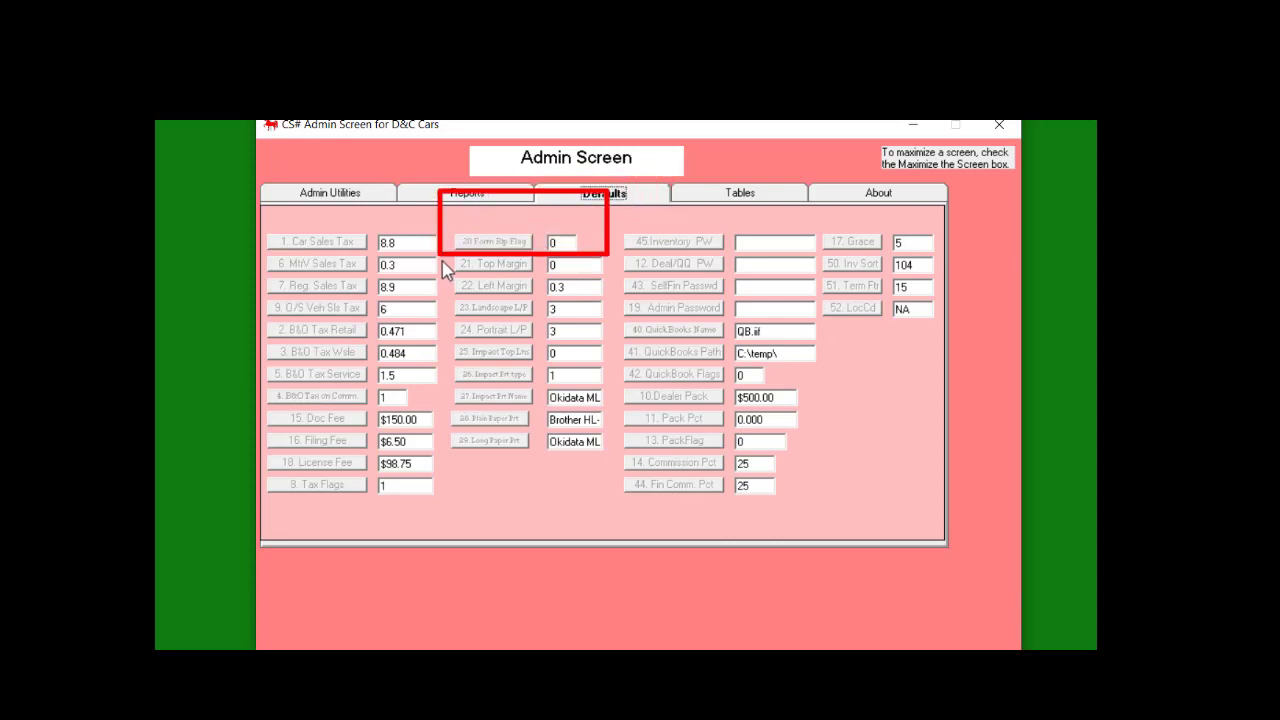
Read the tooltips for the Defaults fields, such as dealer pack and commission percents, then show the Tables list
mouse_move(402, 243)
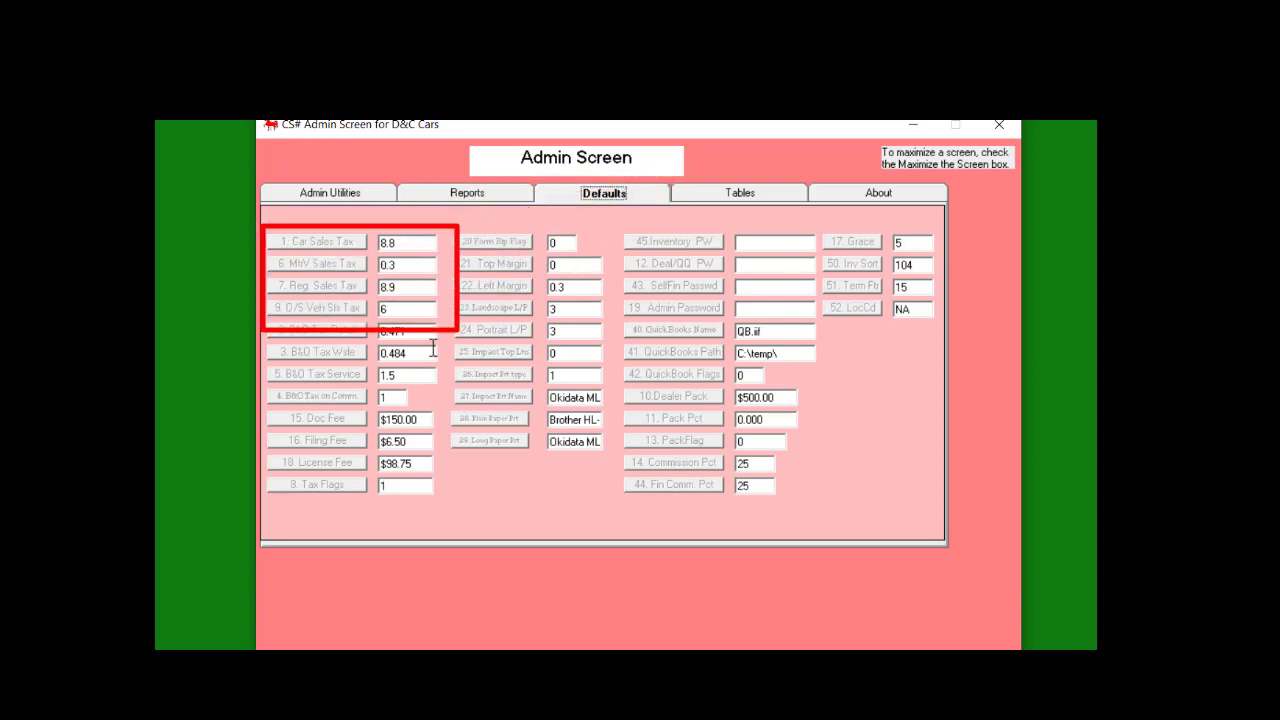
mouse_move(397, 266)
mouse_move(405, 288)
mouse_move(387, 311)
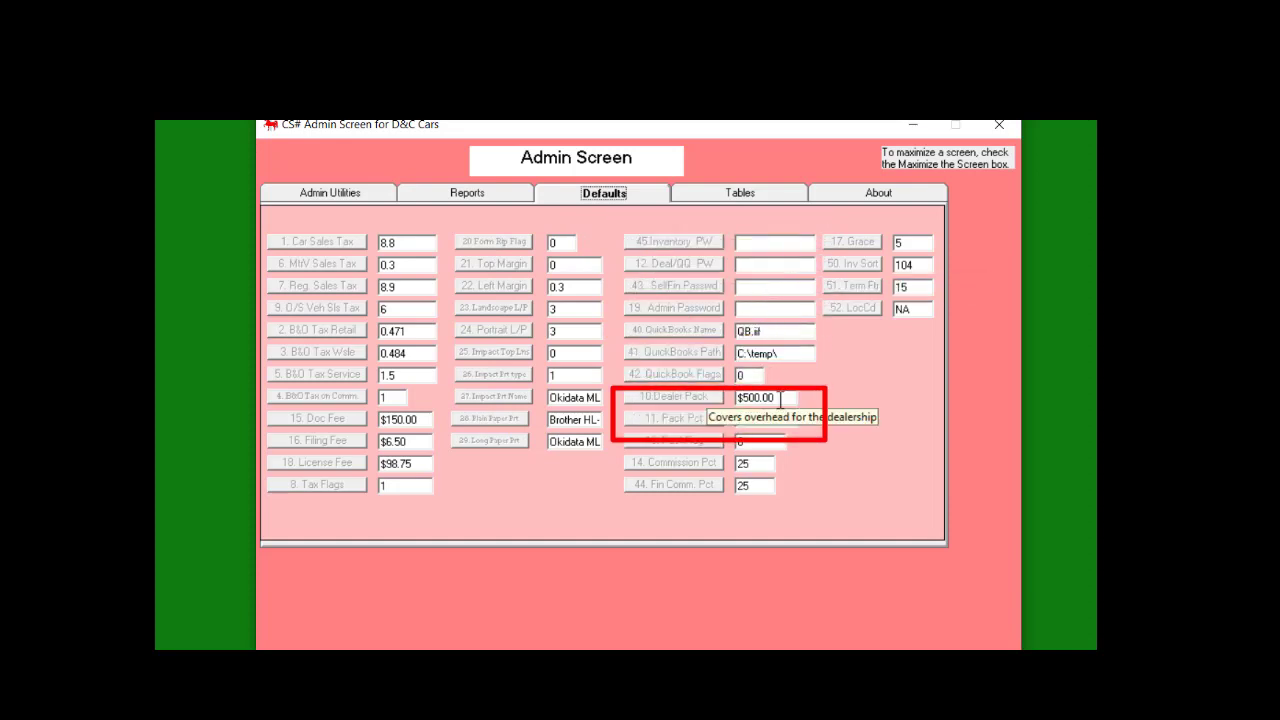
mouse_move(778, 419)
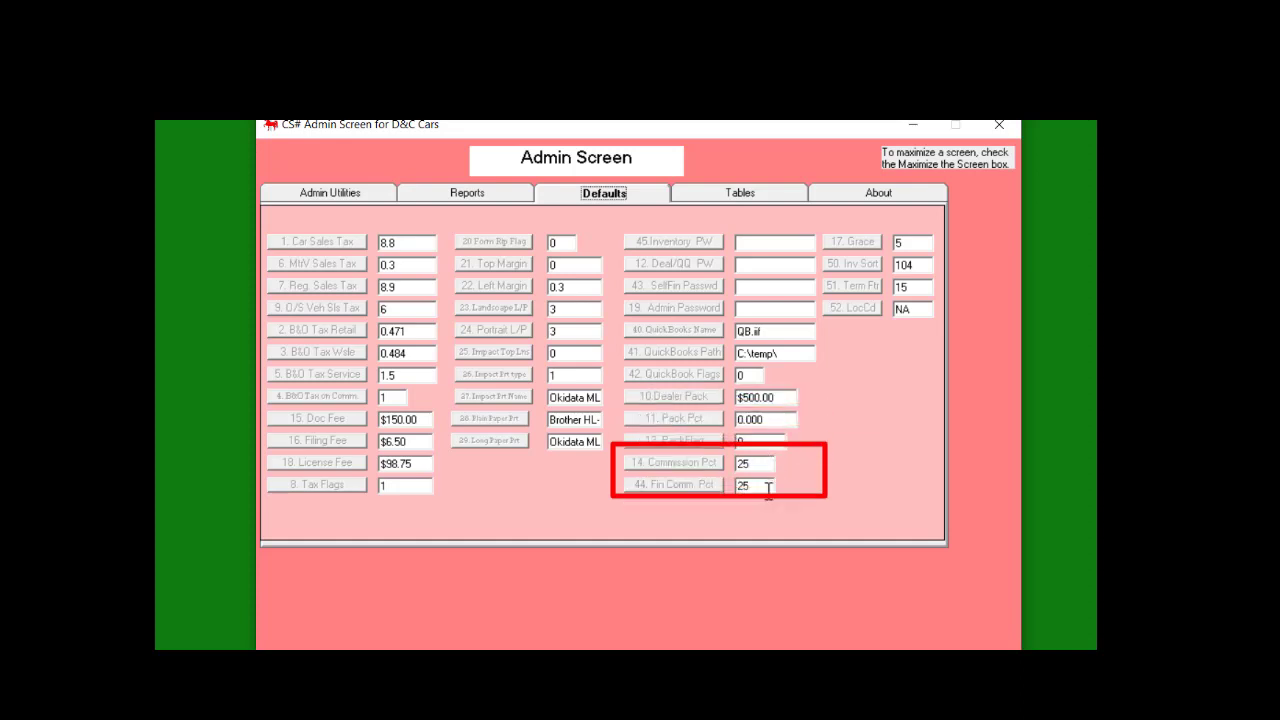
mouse_move(757, 483)
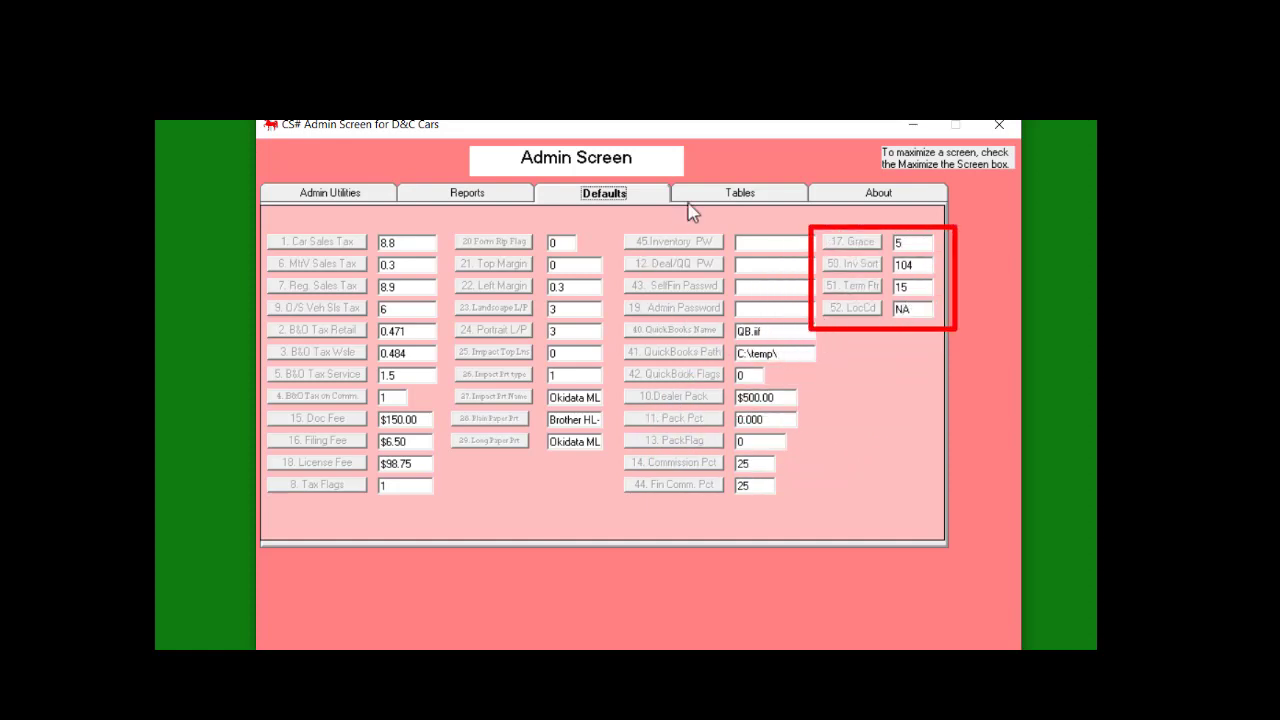
click(748, 198)
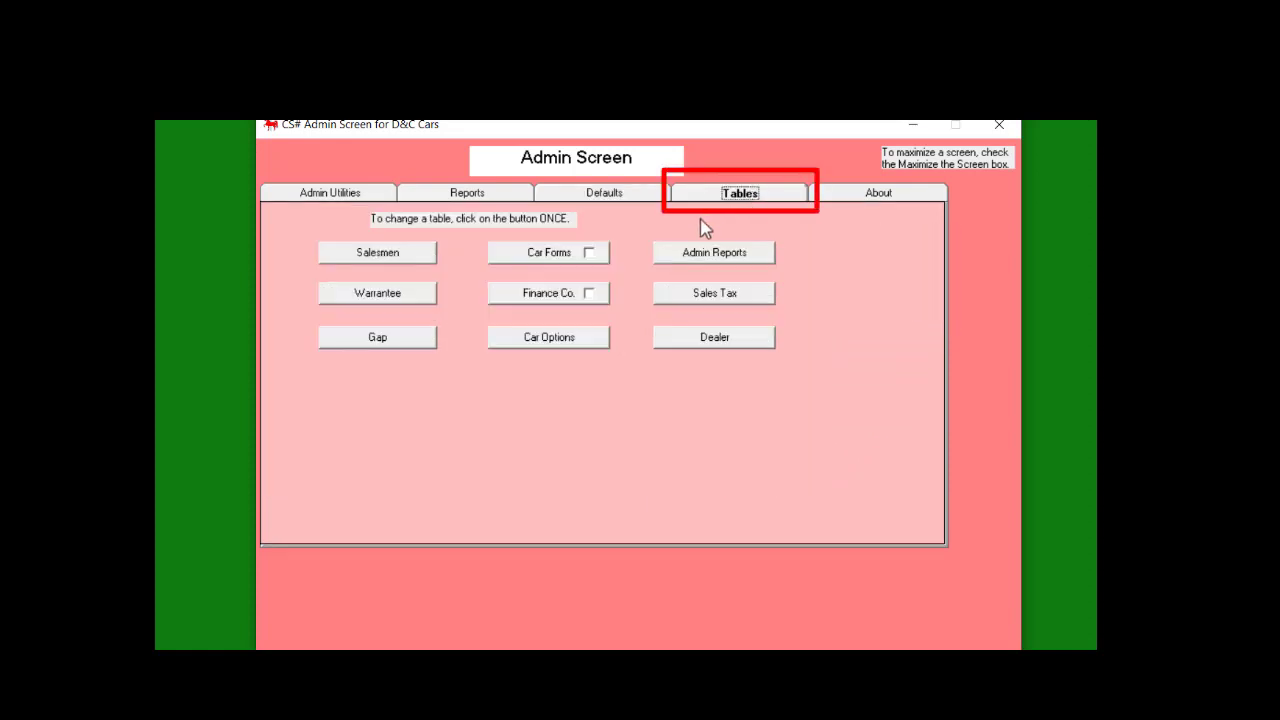
Look over the Salesmen table and the Warrantee table of warranty companies like AllState
click(362, 256)
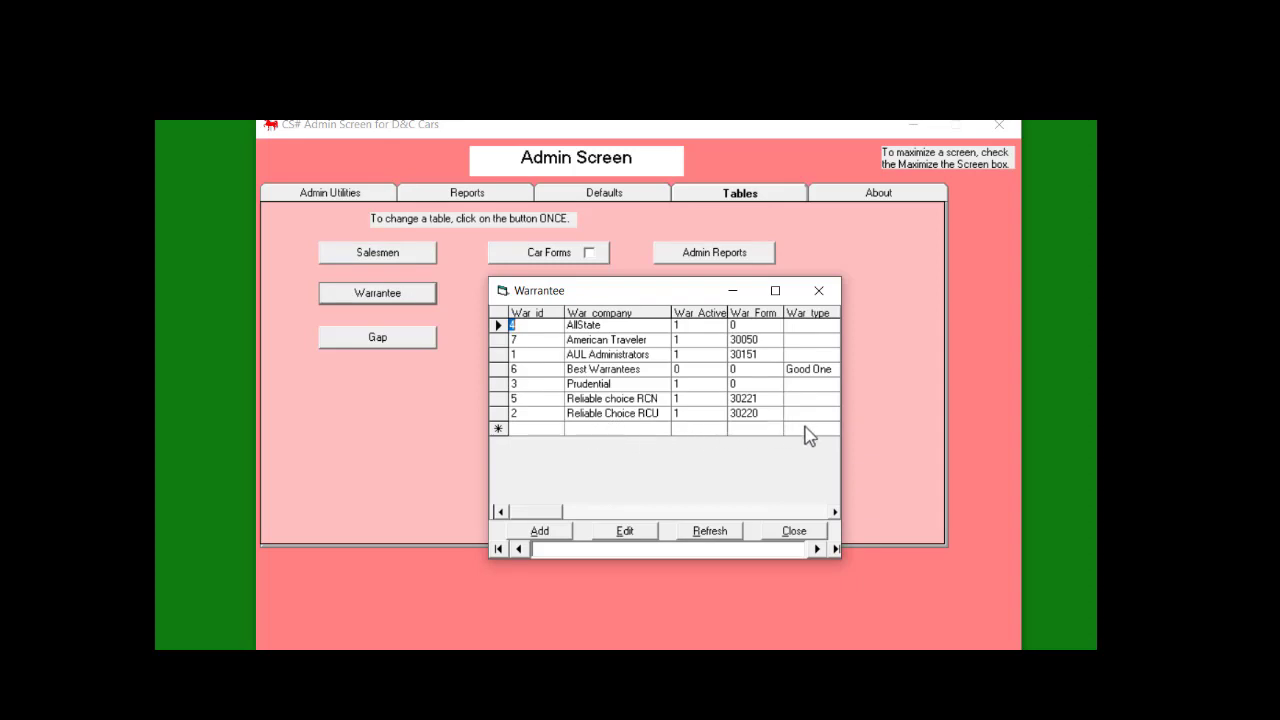
click(826, 291)
Load Global Credit Union's details in the Finance Co. table, then close the window
click(543, 291)
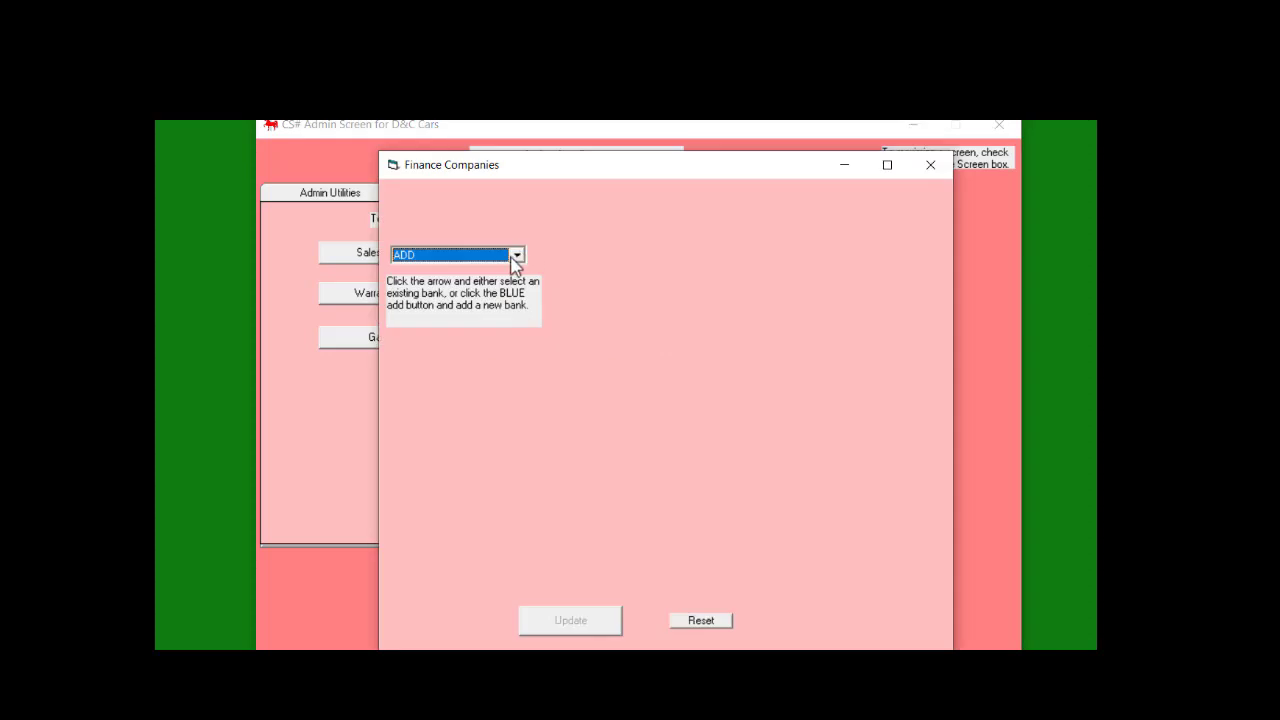
click(517, 256)
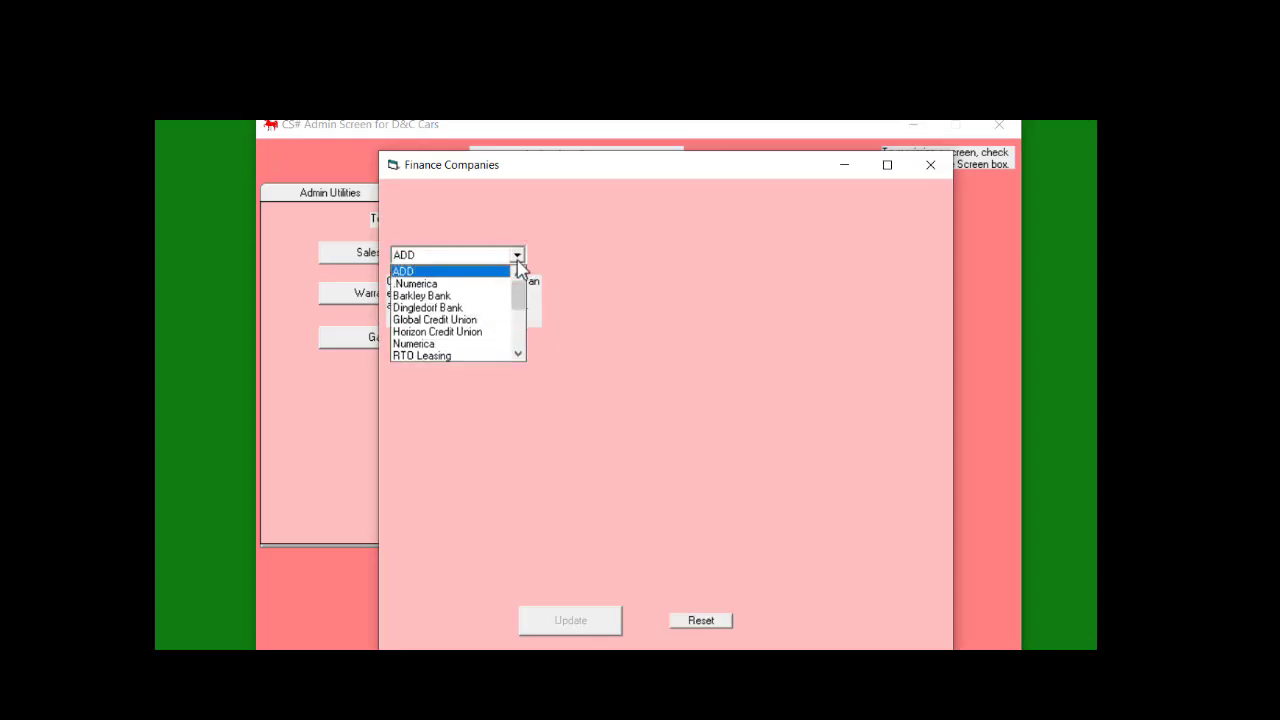
click(455, 320)
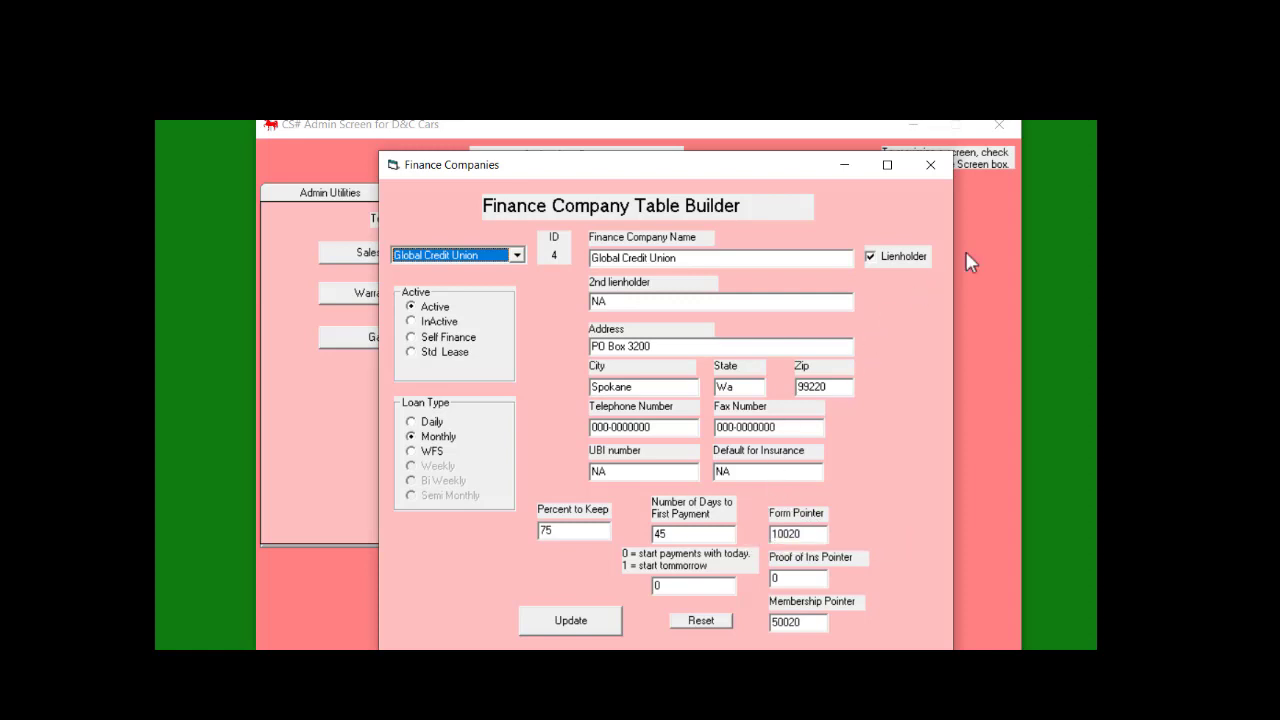
click(931, 166)
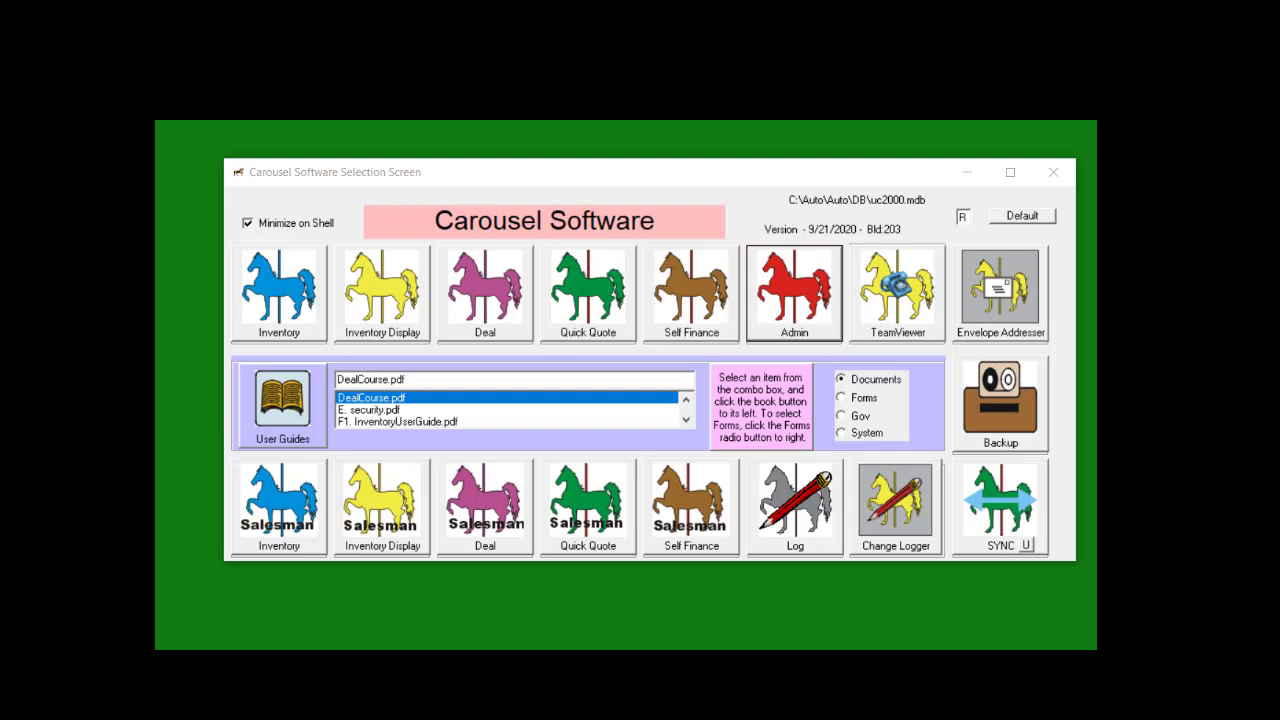
Launch TeamViewer QuickSupport from the Carousel Software Selection Screen
click(893, 316)
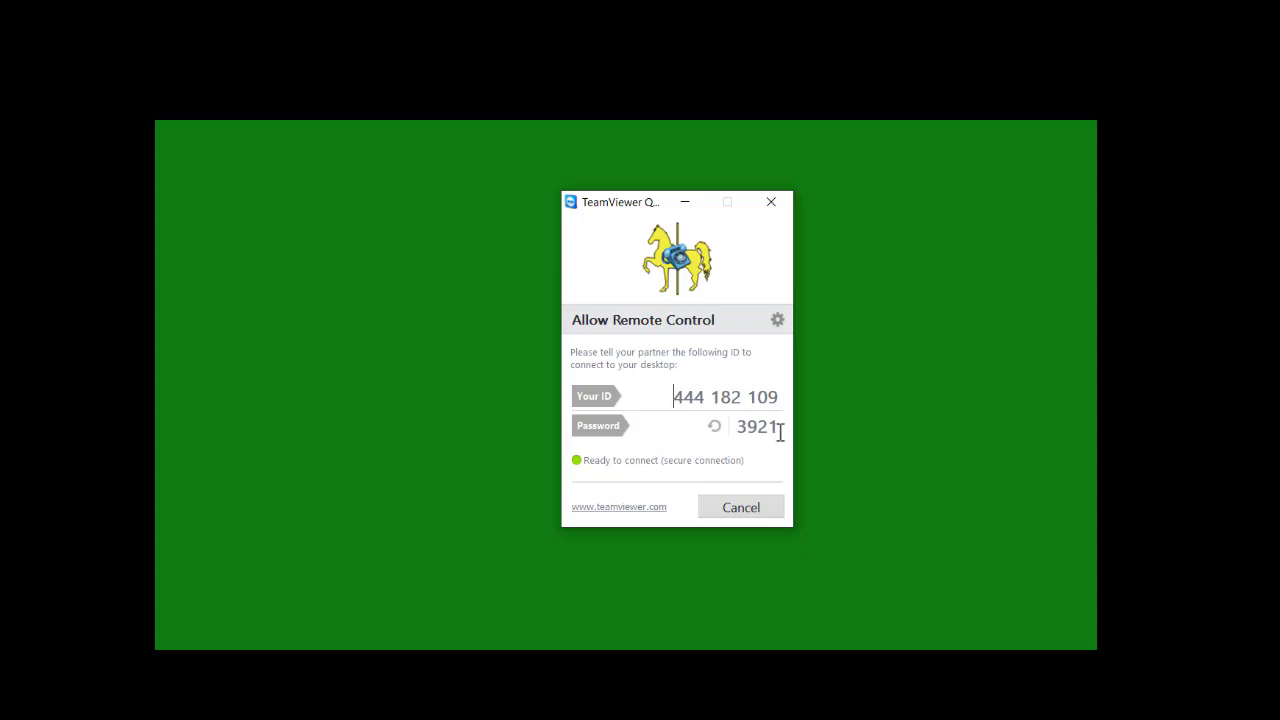
Close the TeamViewer QuickSupport window
click(771, 202)
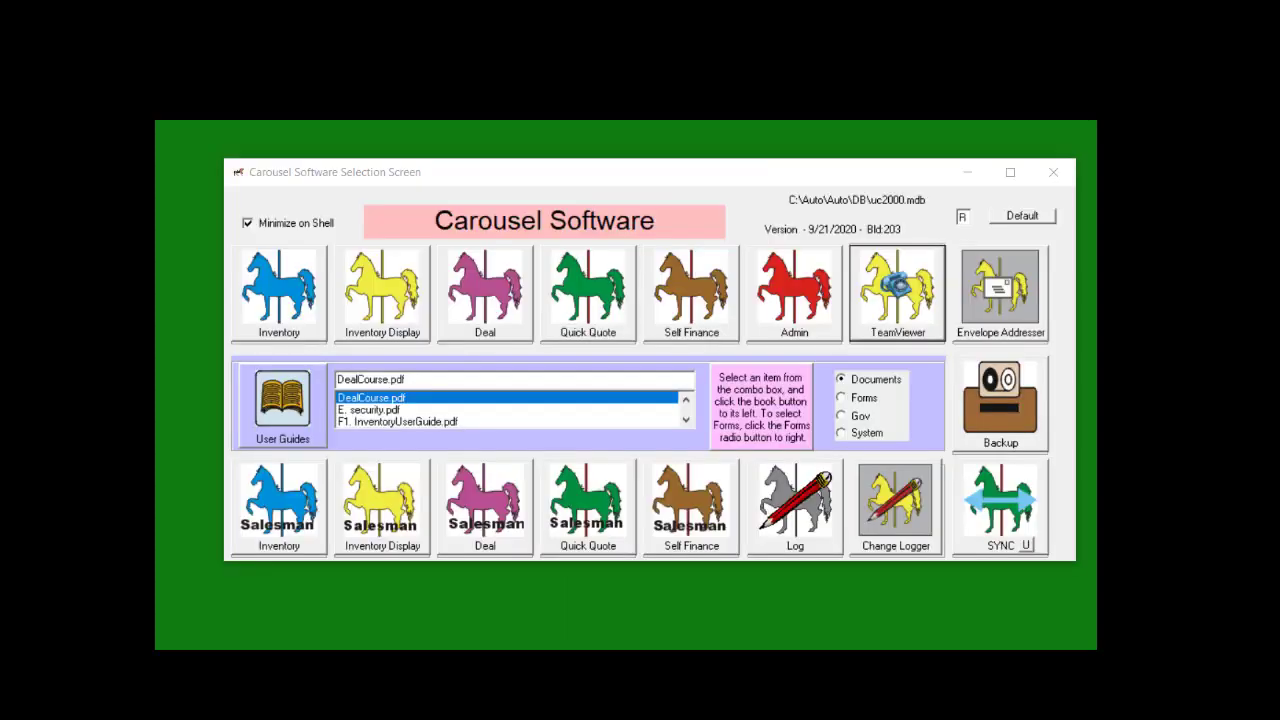